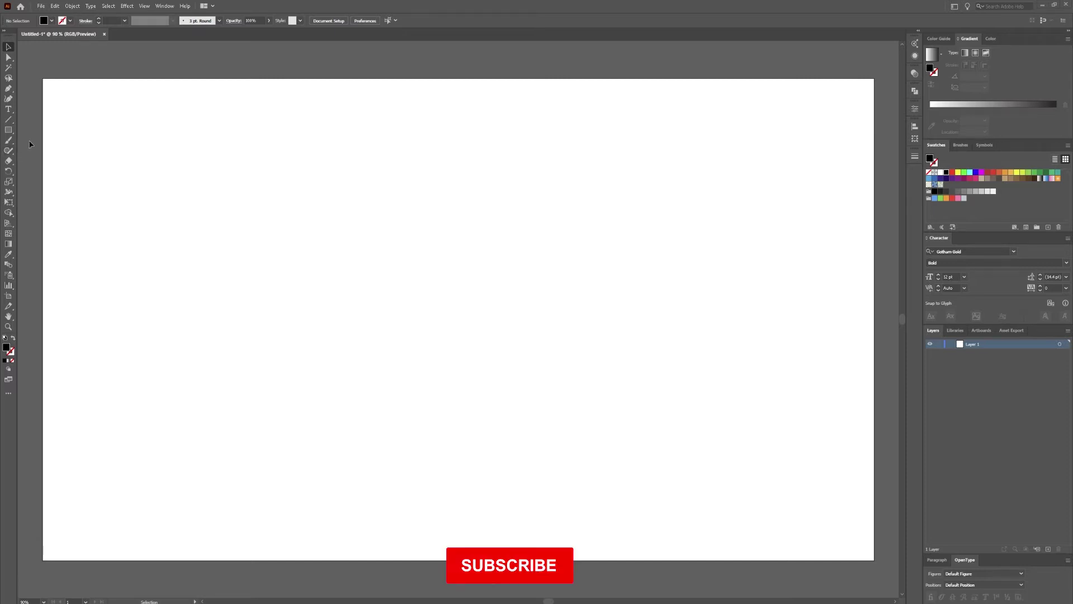
# - Add the numeral 3 as Gotham Bold text on the artboard and enlarge it to about 606 pt
pyautogui.click(9, 109)
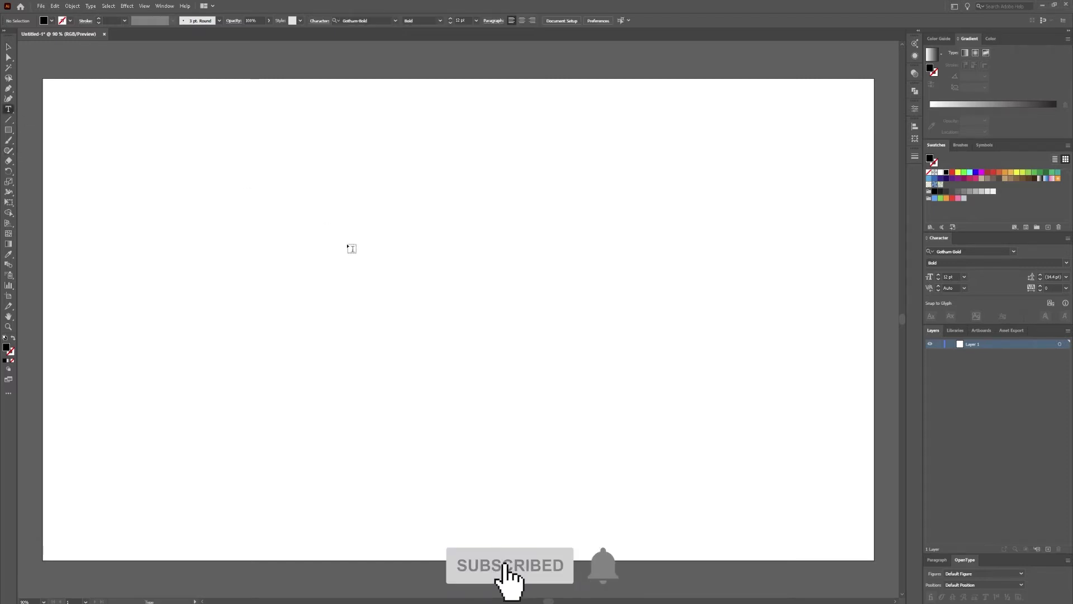
pyautogui.click(410, 291)
pyautogui.write('3')
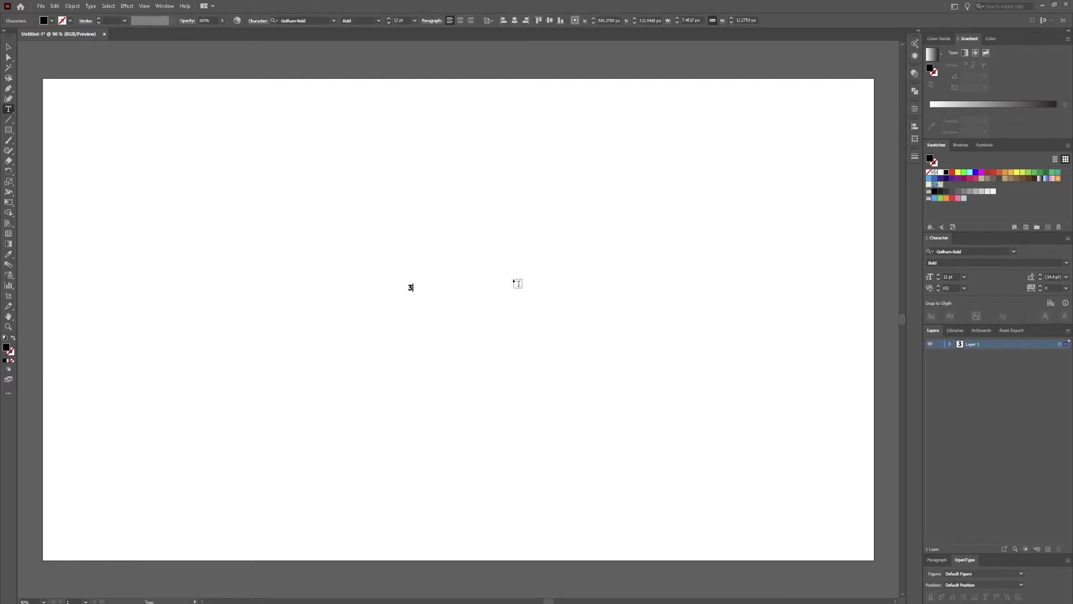
pyautogui.press('Escape')
pyautogui.moveTo(415, 282); pyautogui.dragTo(678, 227)
pyautogui.scroll(-5, 564, 311)
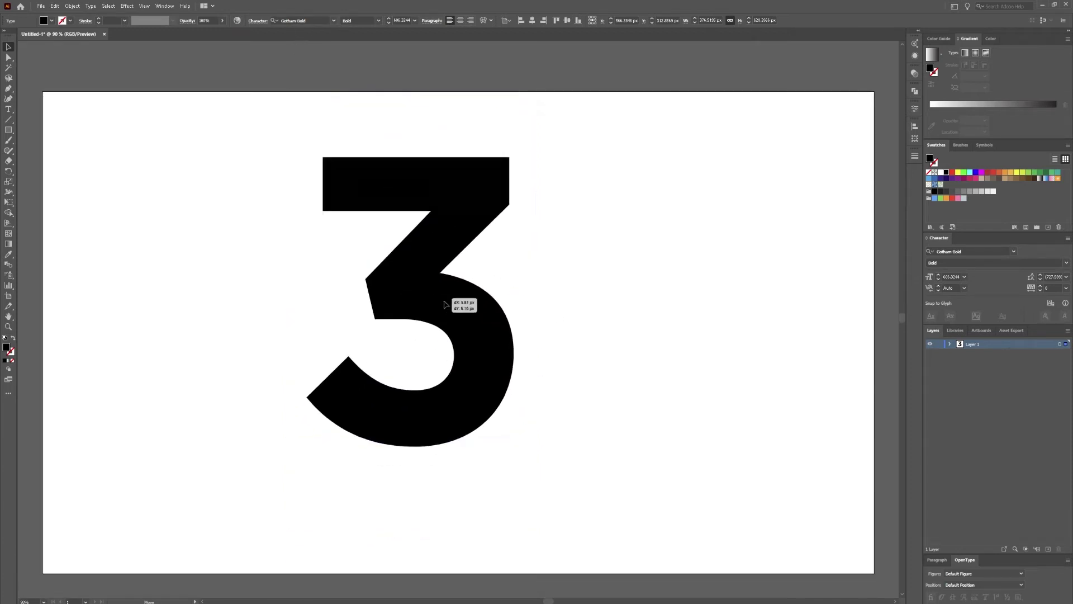
# - Center the numeral 3 horizontally and vertically on the artboard
pyautogui.click(530, 20)
pyautogui.click(566, 21)
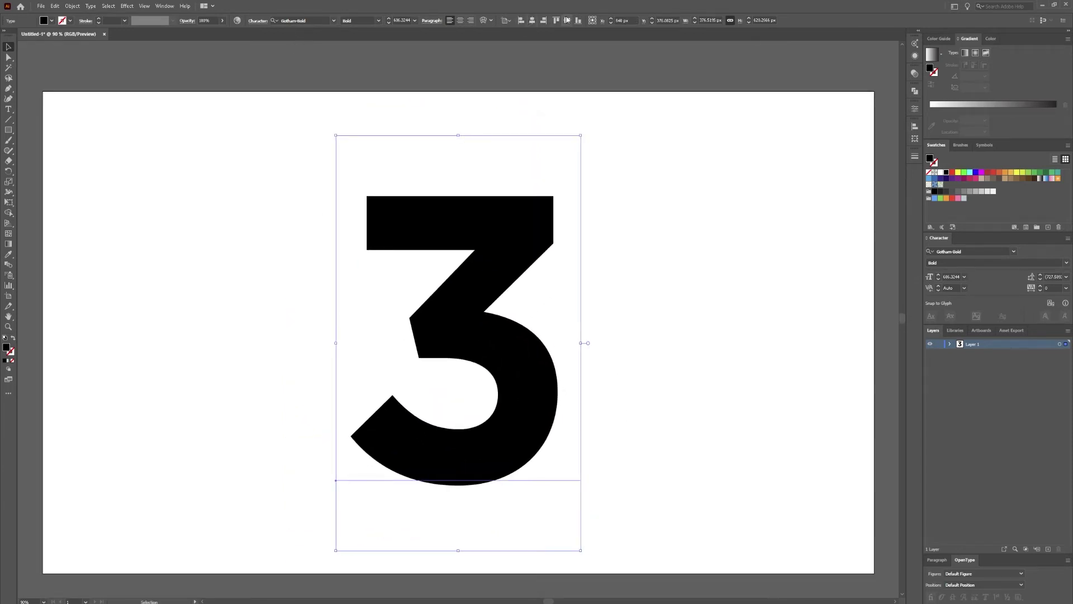
pyautogui.click(529, 160)
# - Convert the numeral 3 text to outlines
pyautogui.rightClick(517, 235)
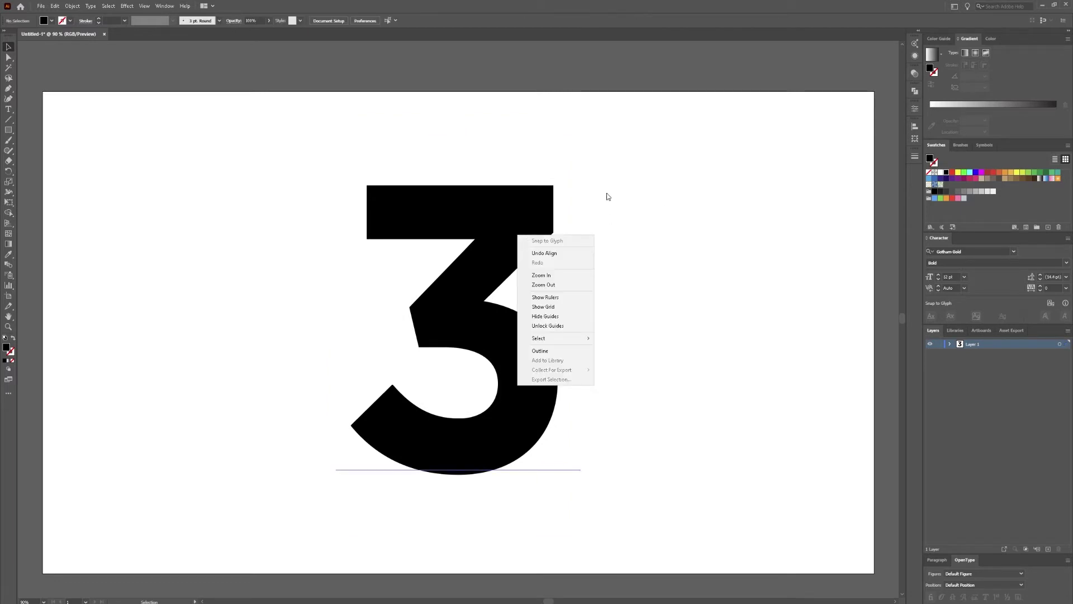
pyautogui.click(418, 229)
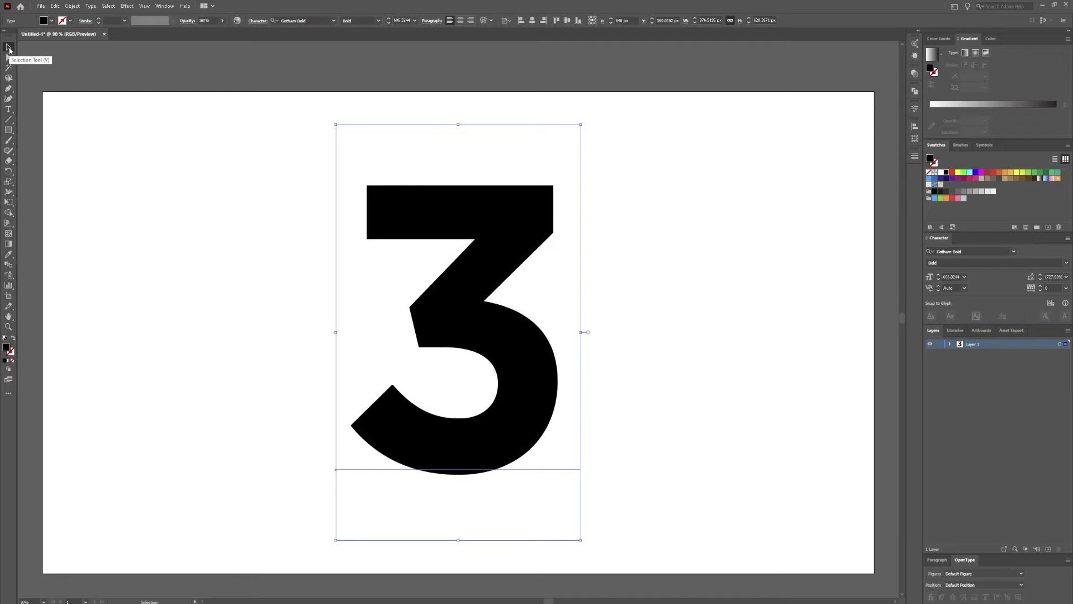
pyautogui.rightClick(476, 196)
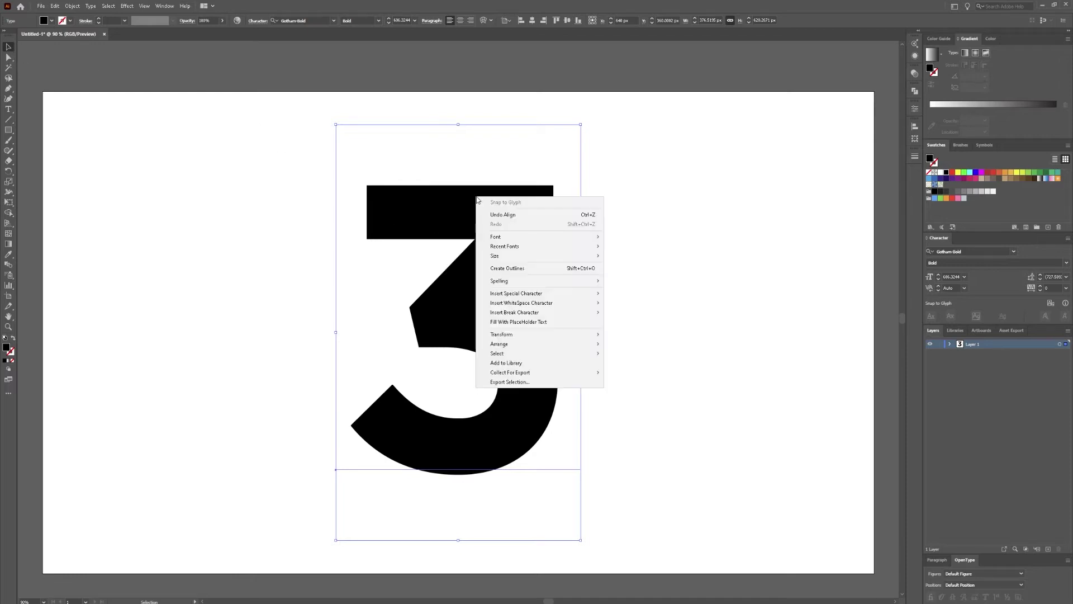
pyautogui.click(538, 272)
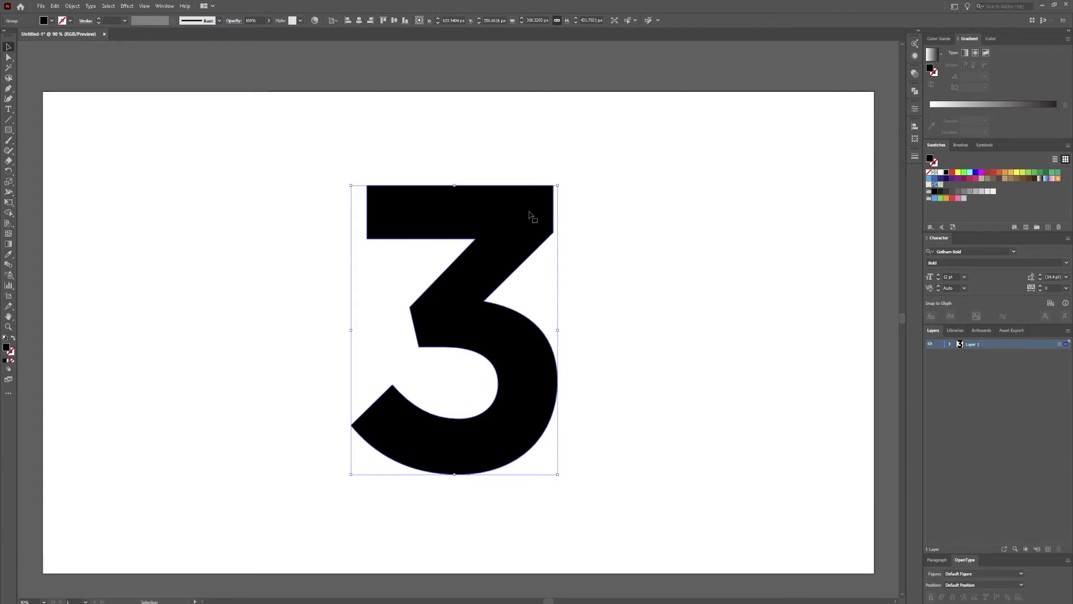
# - Move the outlined 3 slightly up and to the right on the artboard
pyautogui.rightClick(529, 214)
pyautogui.click(502, 222)
pyautogui.moveTo(494, 257)
pyautogui.mouseDown()
pyautogui.moveTo(511, 236)
pyautogui.moveTo(501, 242)
pyautogui.mouseUp()
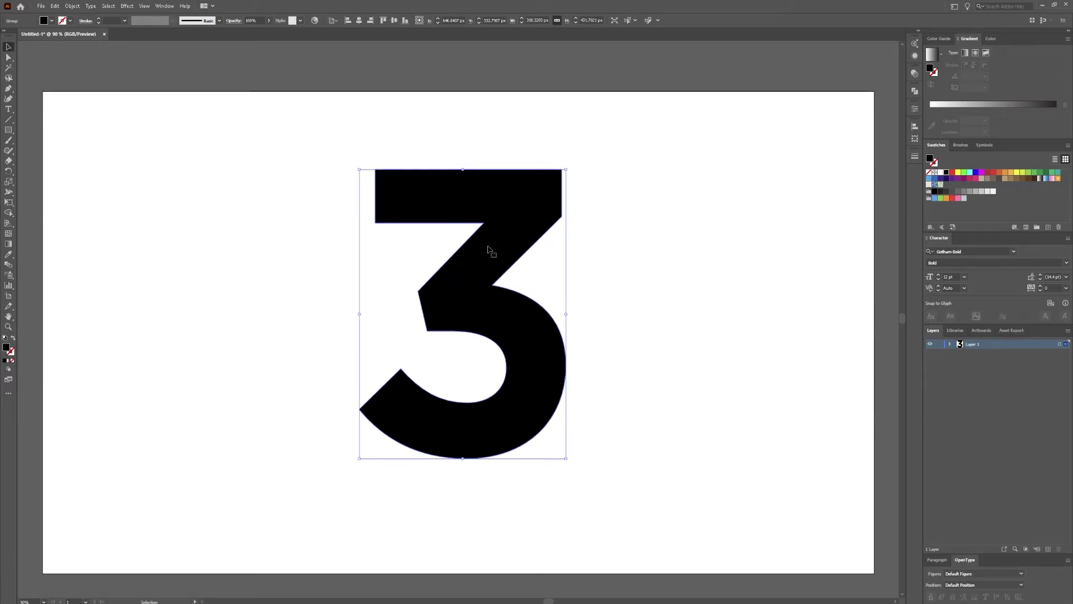
# - With a blue fill, draw a Pen tool curve from the top bar's lower-left corner to the middle of its upper edge
pyautogui.click(8, 88)
pyautogui.press('v')
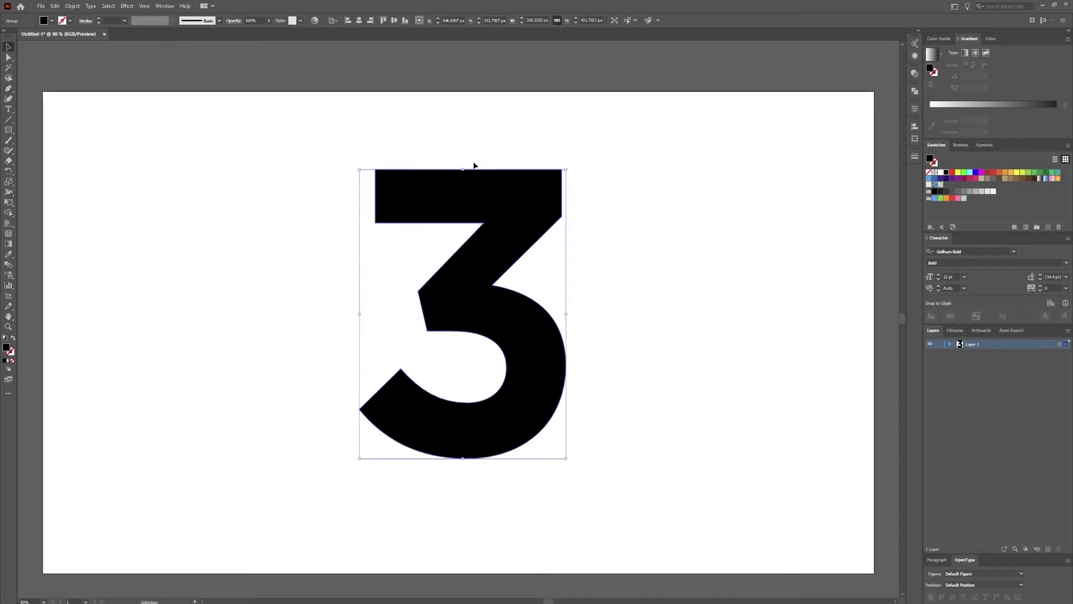
pyautogui.click(472, 163)
pyautogui.press('p')
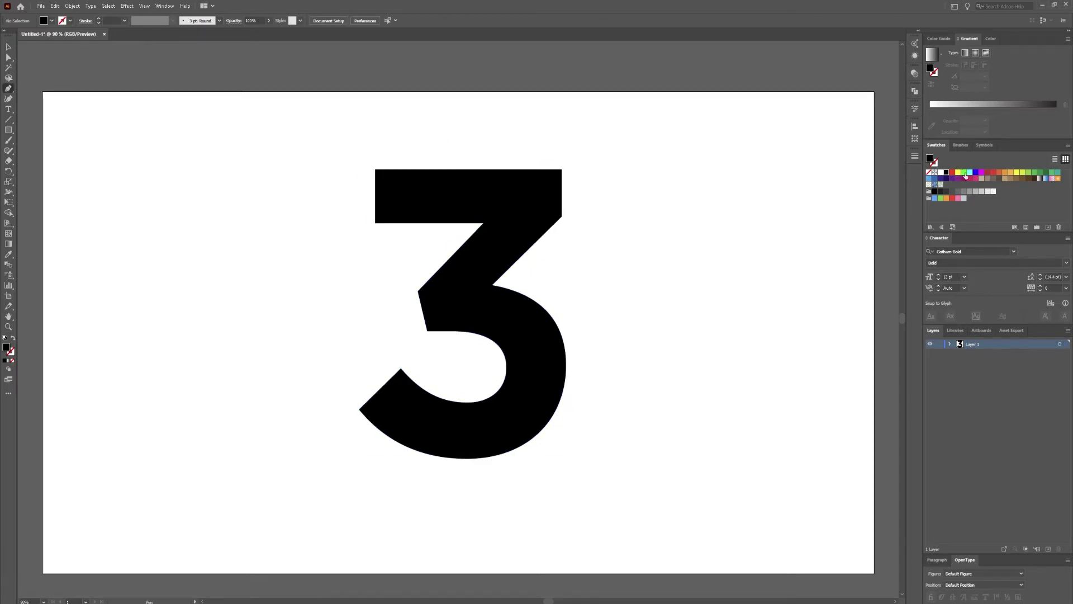
pyautogui.click(928, 180)
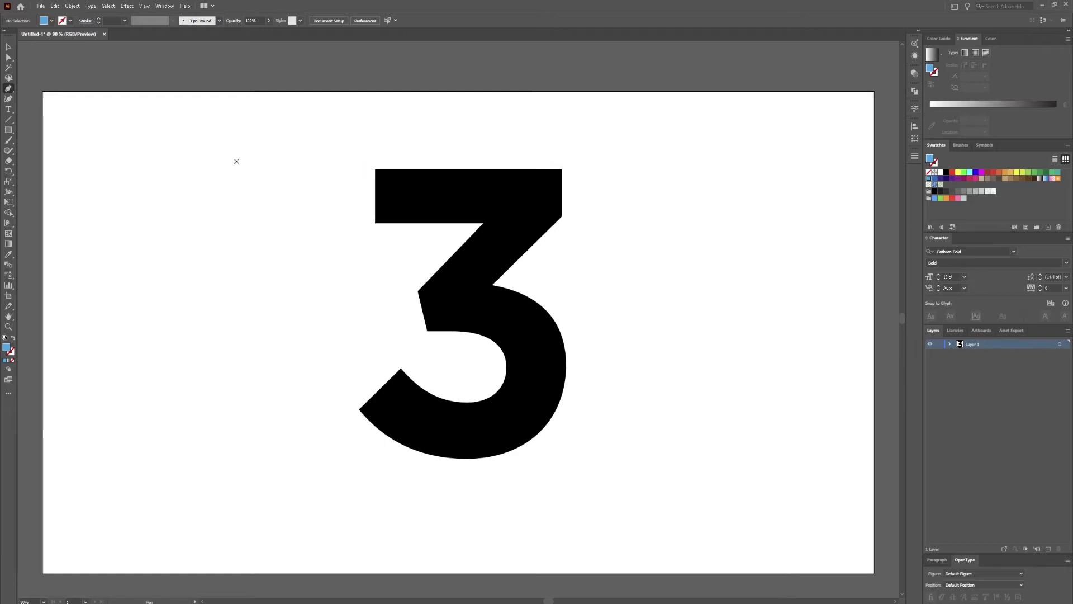
pyautogui.click(375, 223)
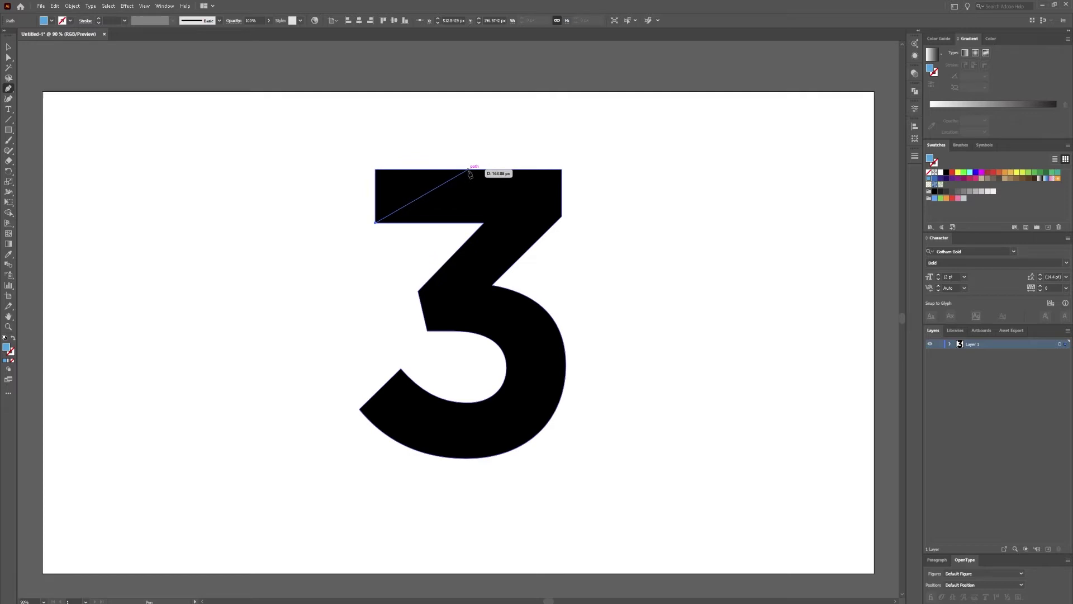
pyautogui.moveTo(471, 166); pyautogui.dragTo(556, 179)
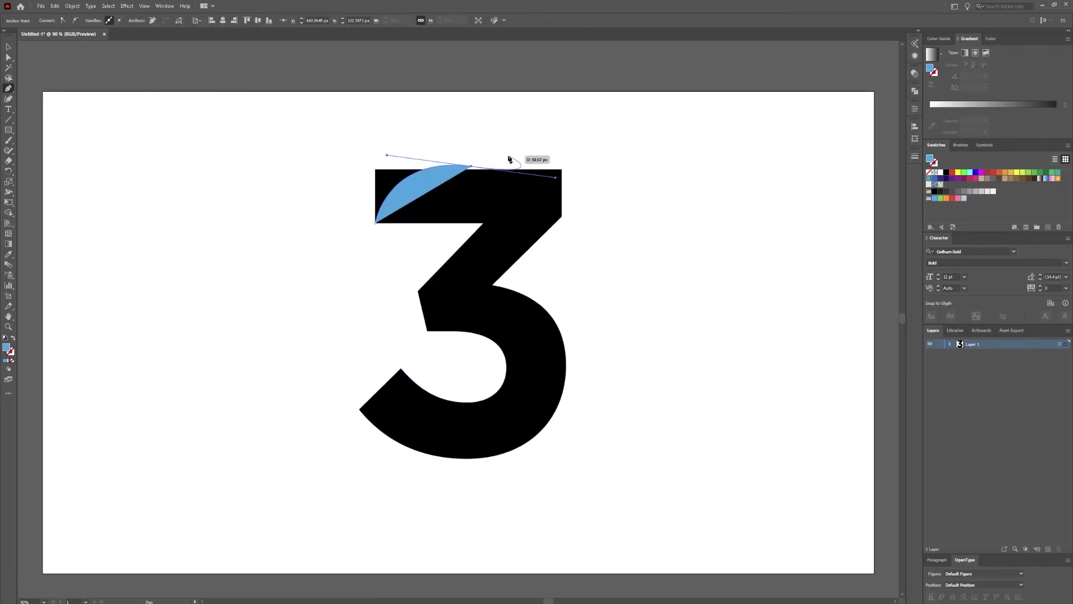
# - Swap the curve's blue fill to its stroke, leaving no fill, and end the path
pyautogui.click(13, 338)
pyautogui.click(11, 351)
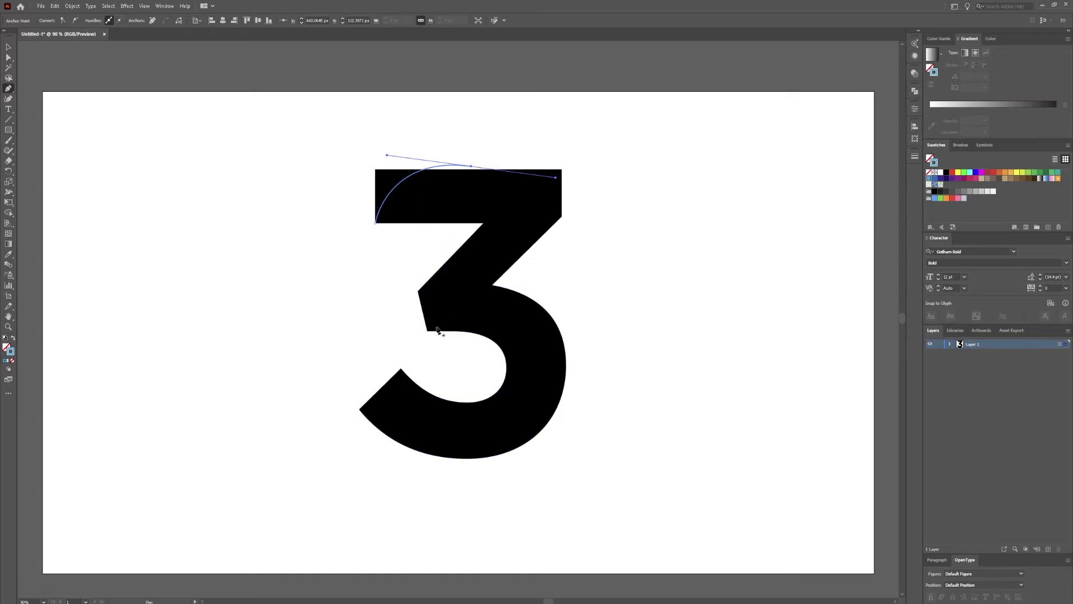
pyautogui.press('Escape')
# - Draw a curved path from below the 3's middle notch, over the waist, to the right side of the lower bowl
pyautogui.click(417, 353)
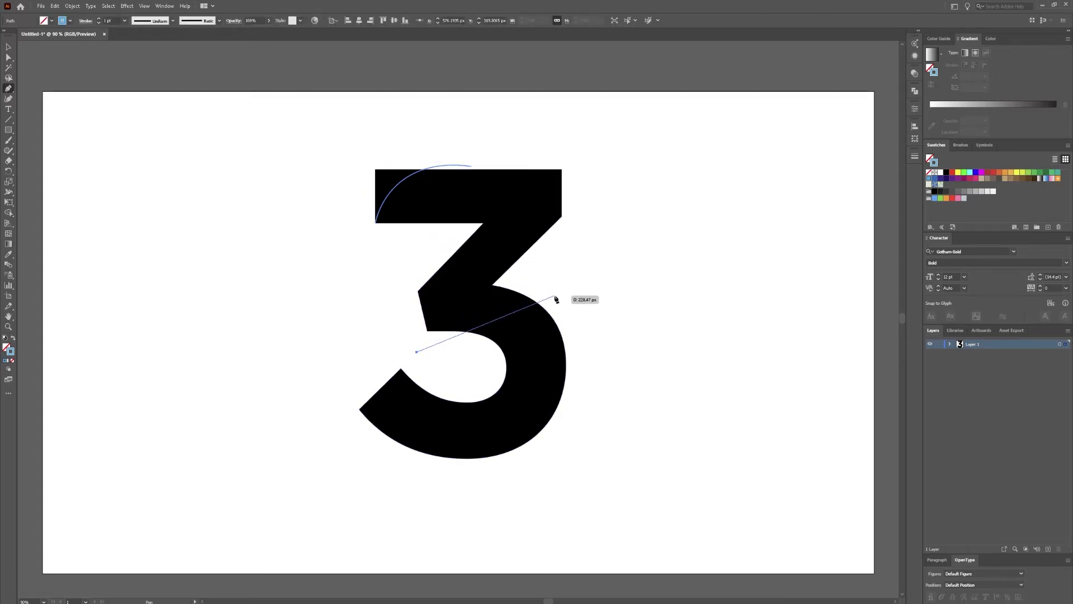
pyautogui.moveTo(555, 295); pyautogui.dragTo(686, 336)
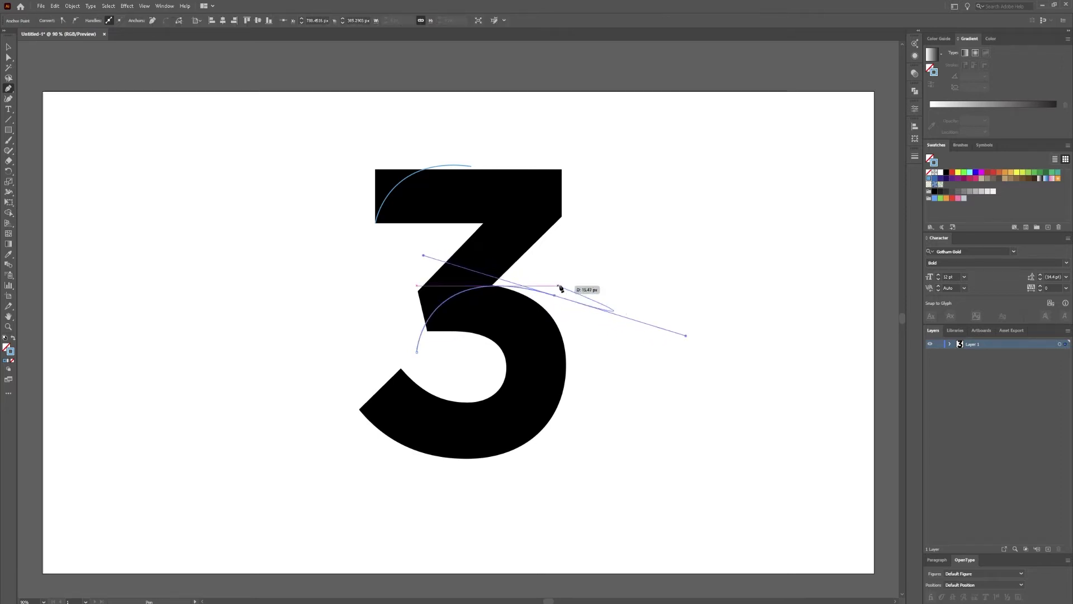
pyautogui.press('v')
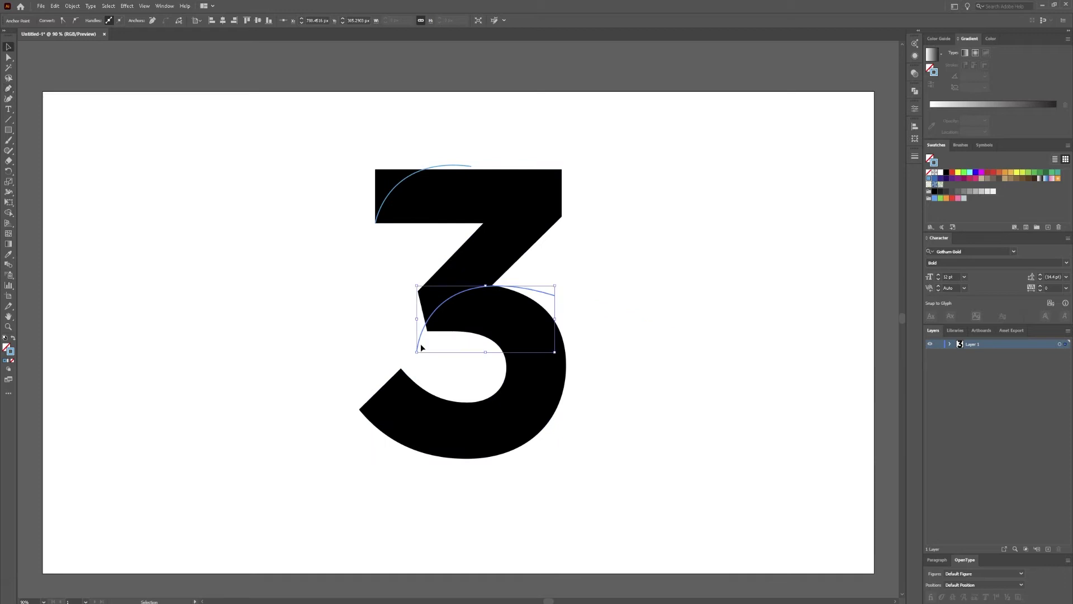
# - Position the middle curve so it passes through the notch's lower corner and the inner corner at the waist
pyautogui.moveTo(420, 346); pyautogui.dragTo(425, 346)
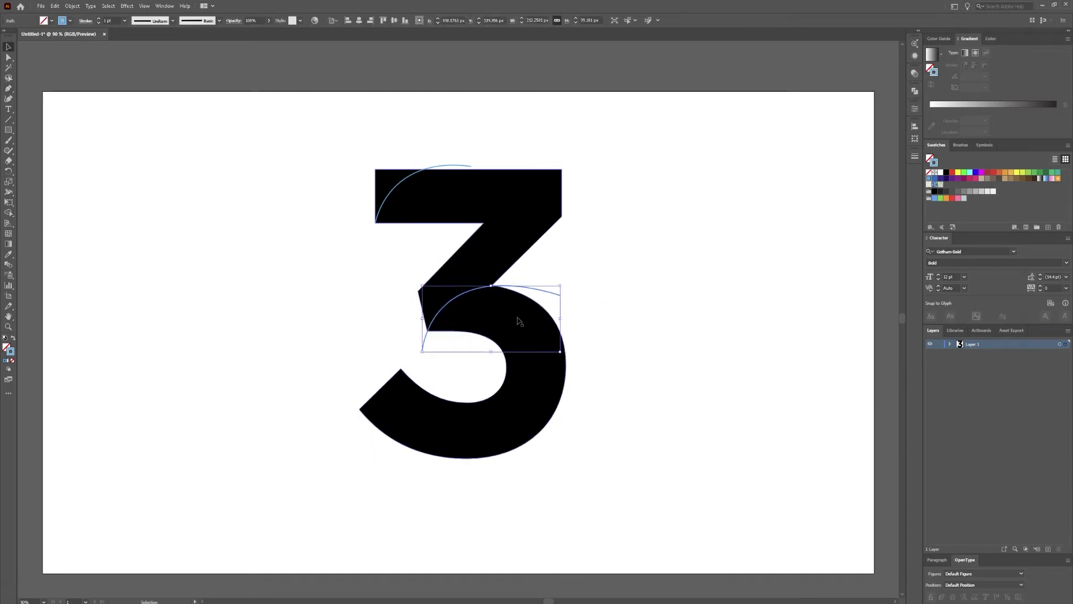
pyautogui.moveTo(495, 297); pyautogui.dragTo(566, 290)
pyautogui.scroll(-1, 535, 294)
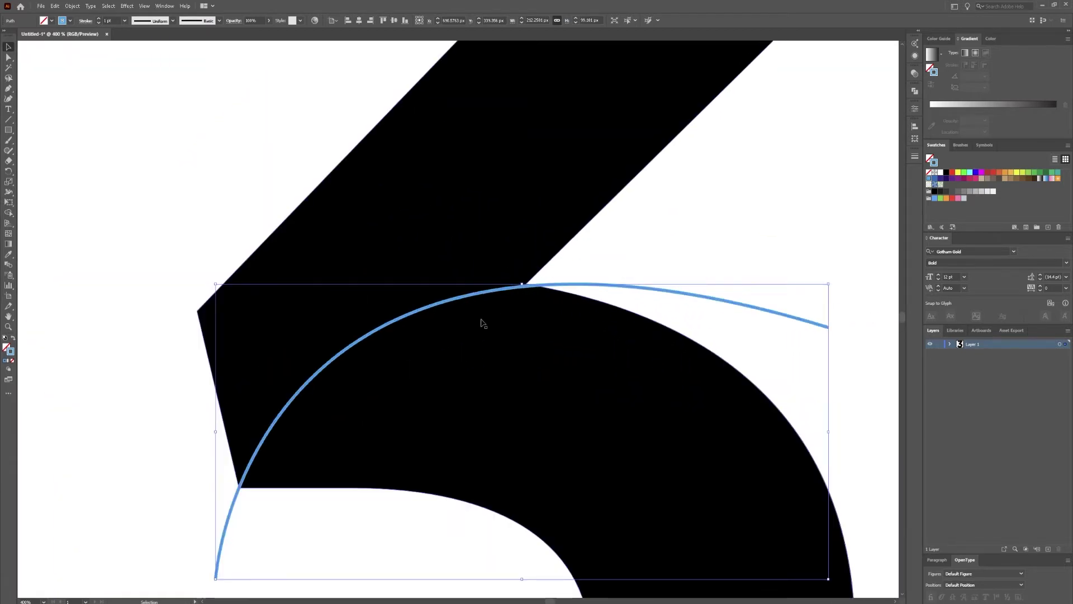
pyautogui.press('space')
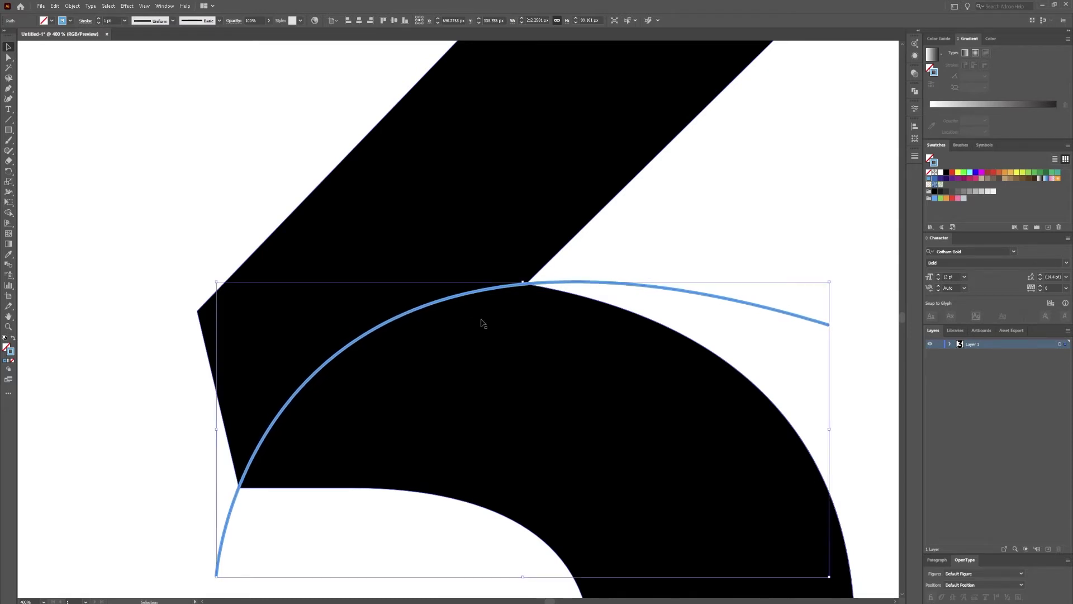
pyautogui.scroll(-5, 482, 323)
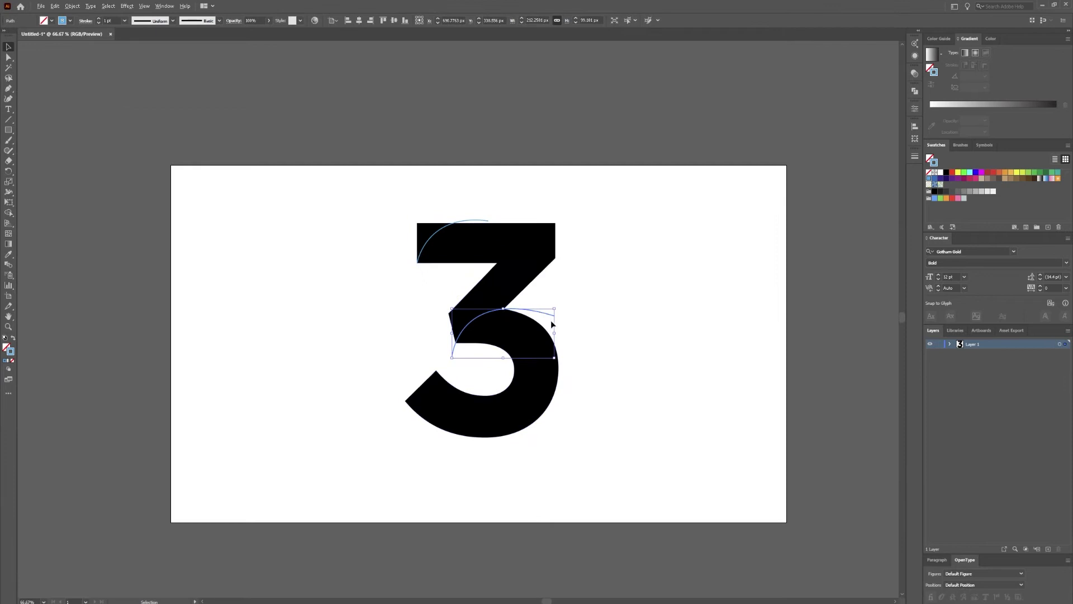
pyautogui.click(582, 371)
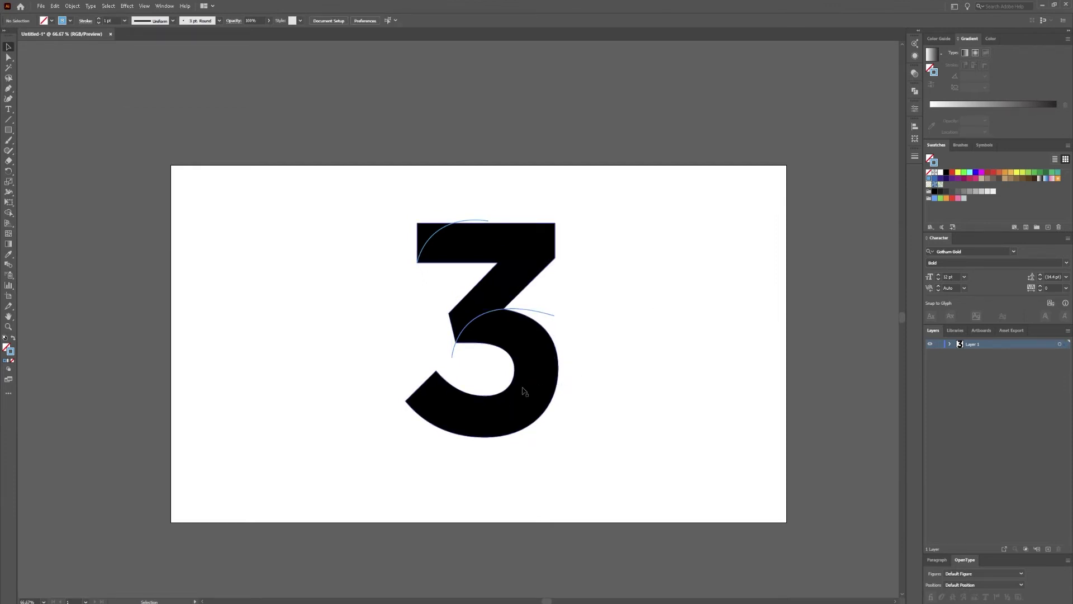
# - Draw a curve from the tip of the 3's lower-left terminal across the stroke into the bowl's inner opening
pyautogui.scroll(2, 524, 391)
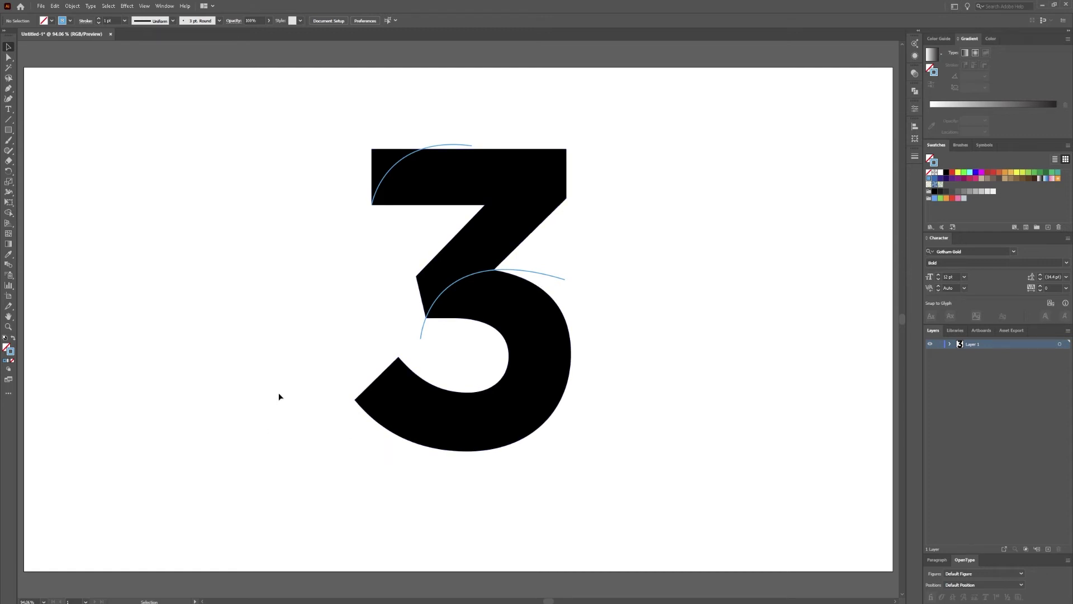
pyautogui.press('p')
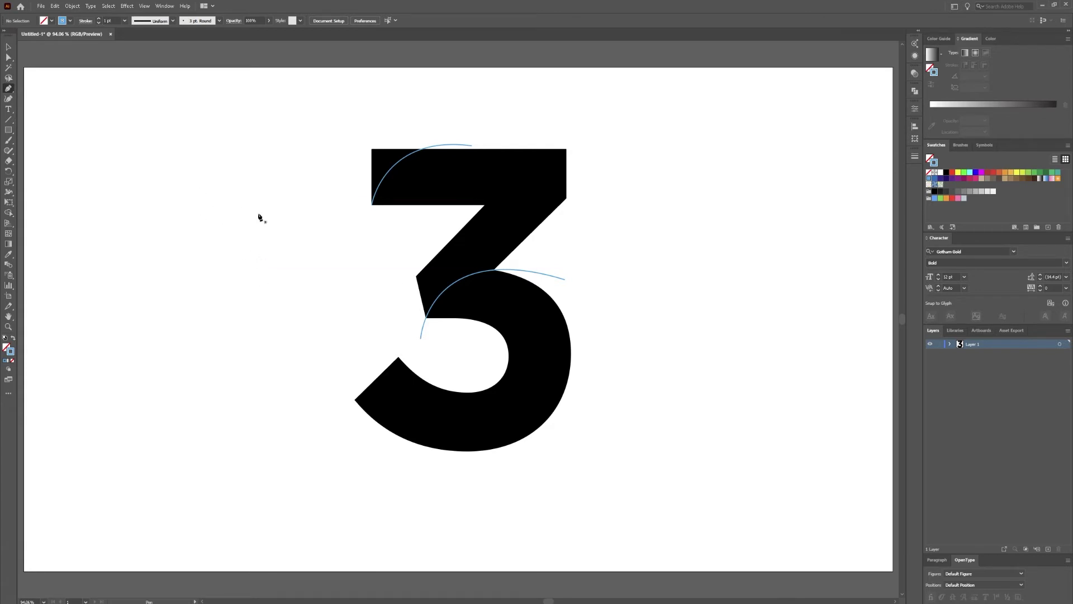
pyautogui.click(347, 396)
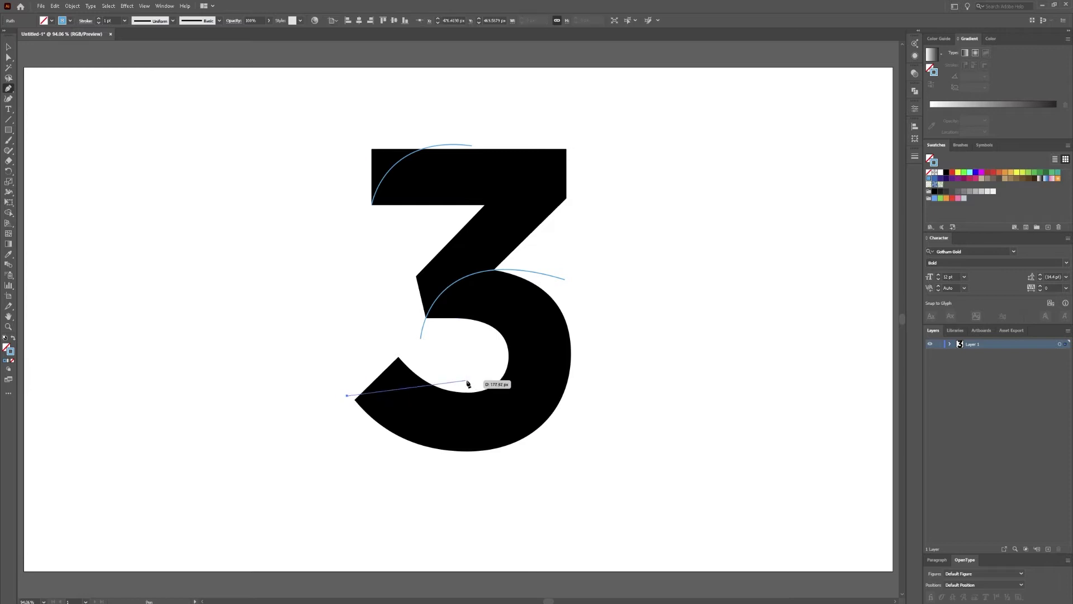
pyautogui.moveTo(483, 380); pyautogui.dragTo(566, 329)
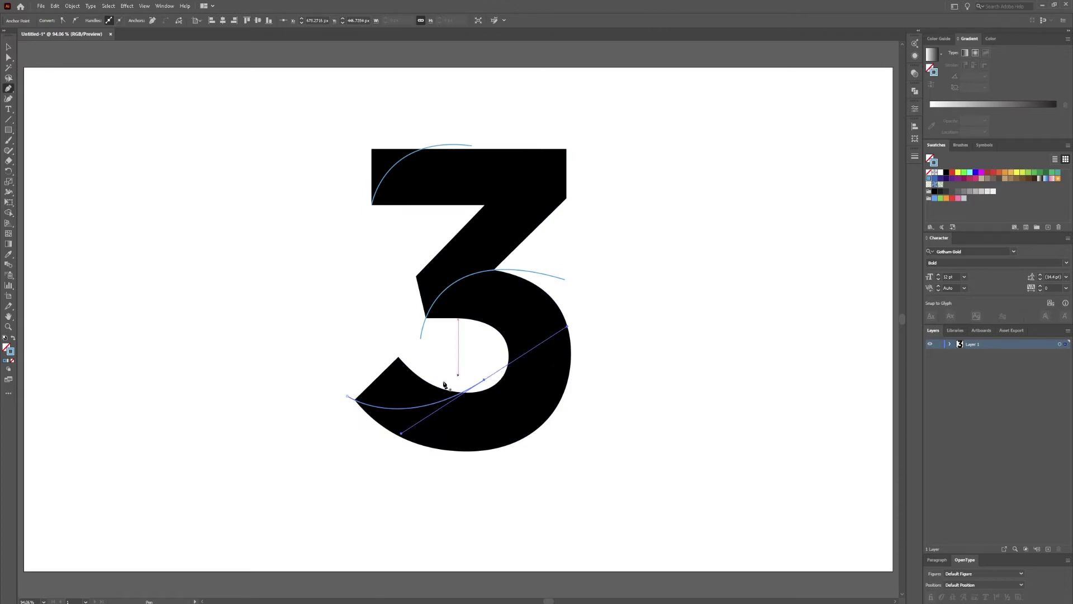
pyautogui.press('v')
pyautogui.click(475, 347)
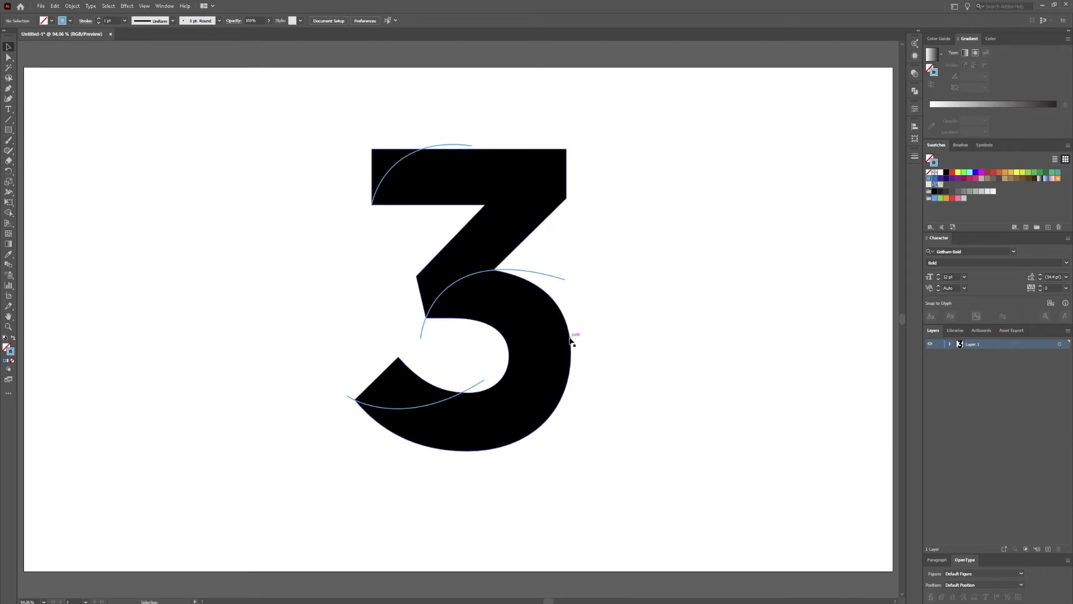
# - Delete the blue curve crossing the middle of the 3
pyautogui.click(421, 334)
pyautogui.press('Delete')
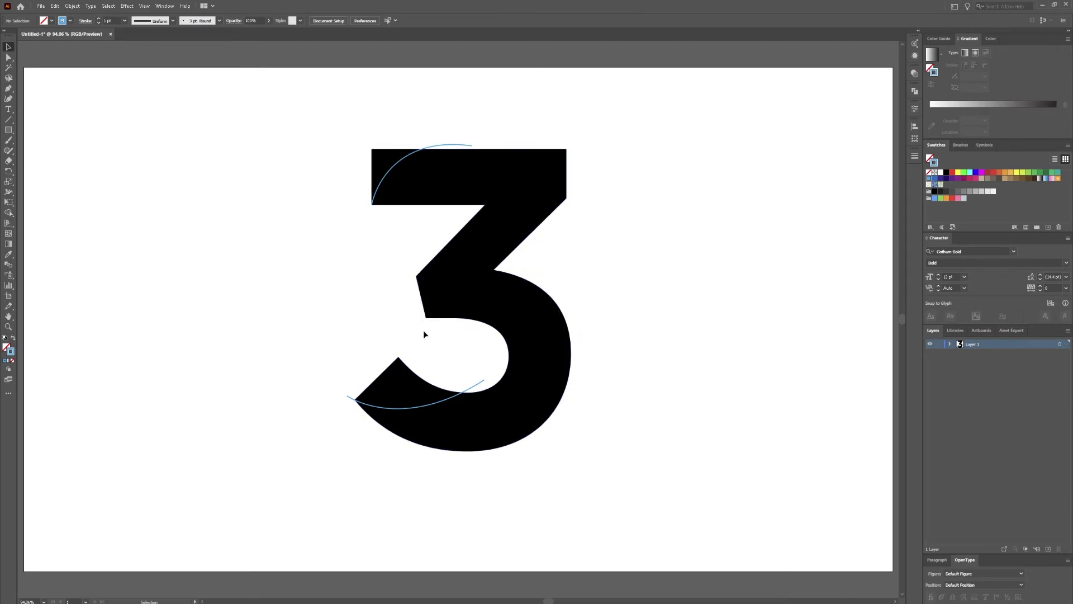
pyautogui.press('p')
pyautogui.click(422, 319)
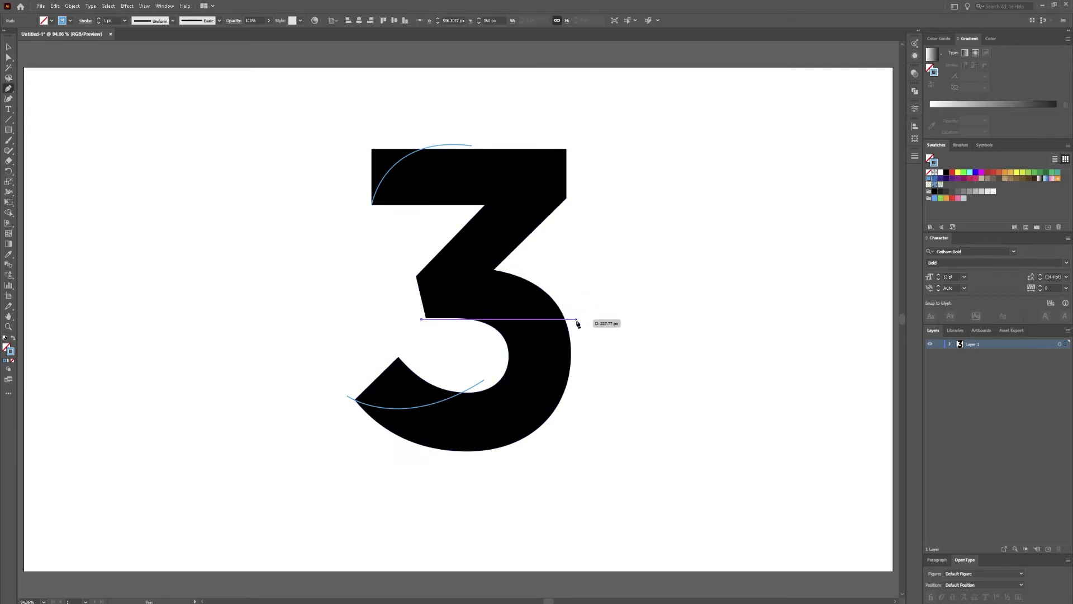
pyautogui.moveTo(580, 331)
pyautogui.mouseDown()
pyautogui.moveTo(606, 384)
pyautogui.moveTo(565, 391)
pyautogui.moveTo(583, 392)
pyautogui.mouseUp()
pyautogui.press('Delete')
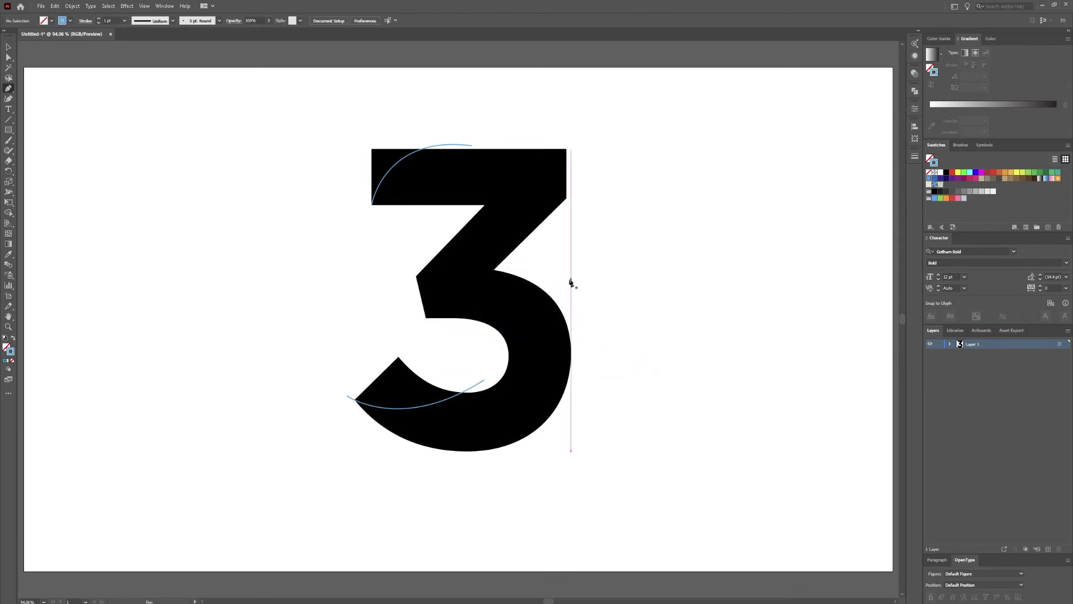
# - Draw a flatter curve from right of the waist down to the bowl's opening, and move it onto the waist and notch corners
pyautogui.click(557, 262)
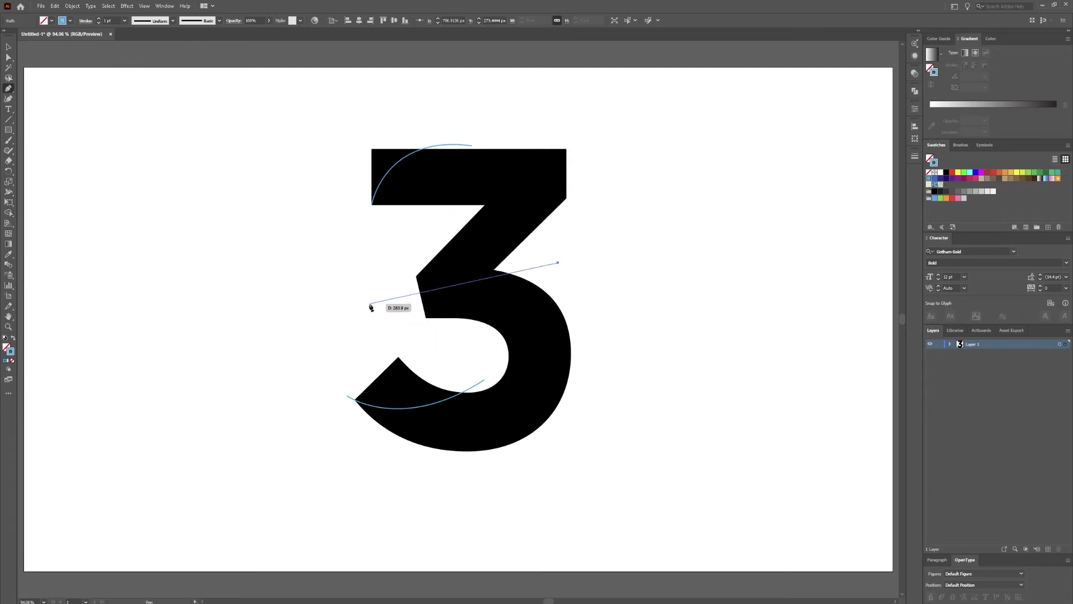
pyautogui.moveTo(399, 348); pyautogui.dragTo(337, 459)
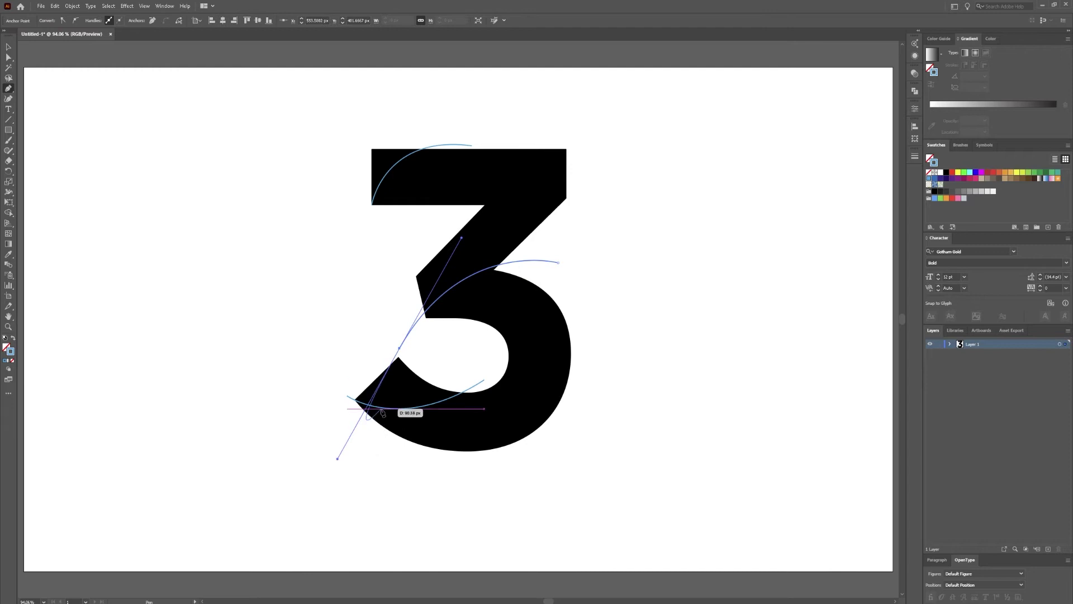
pyautogui.press('v')
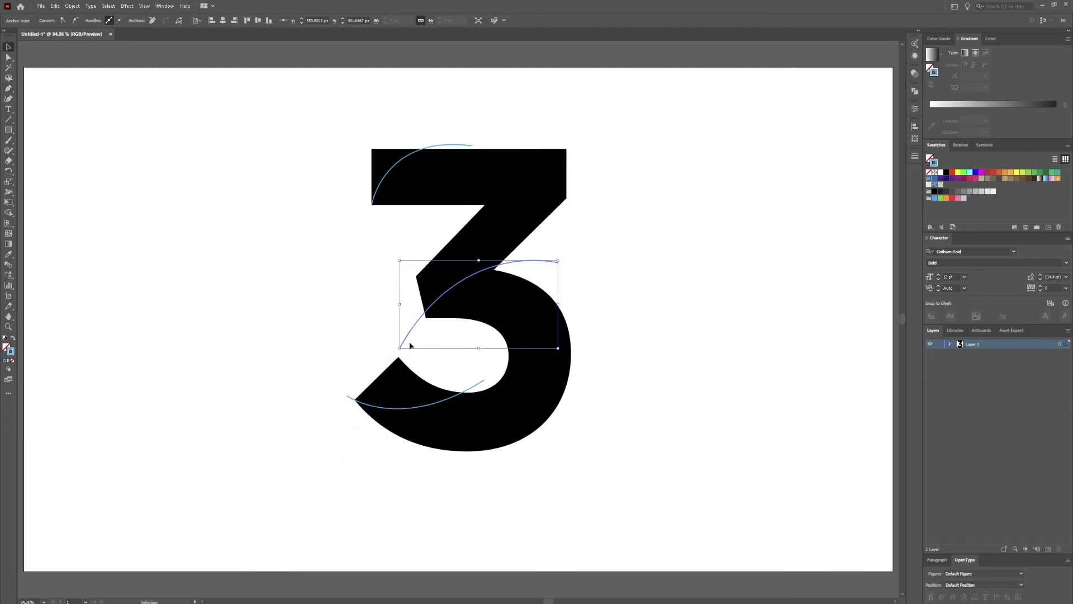
pyautogui.moveTo(410, 334); pyautogui.dragTo(415, 338)
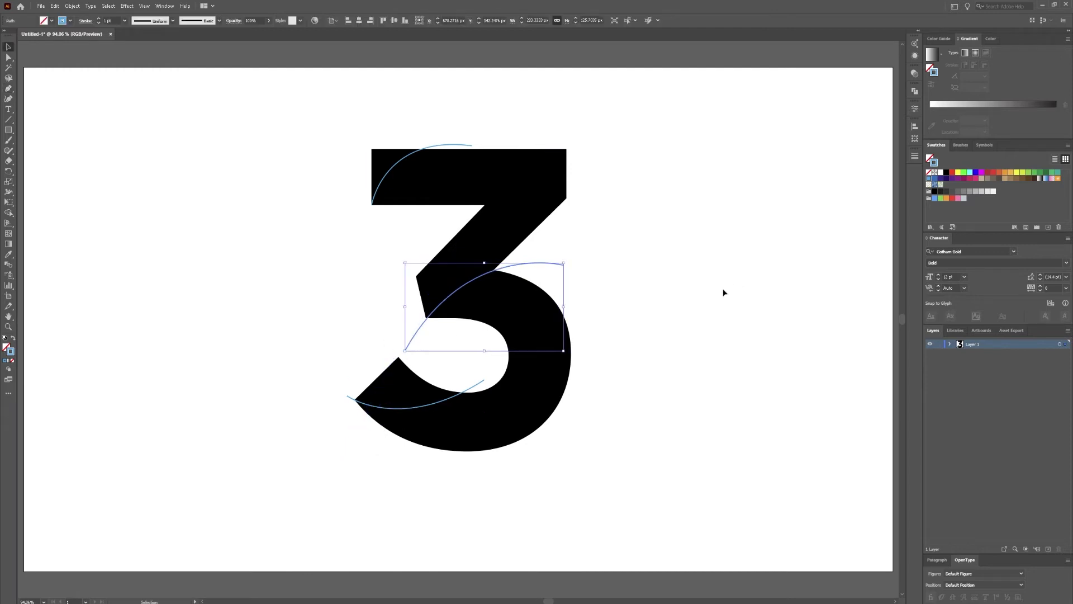
# - Divide the numeral 3 along the three blue curves with the Pathfinder Divide operation
pyautogui.click(723, 292)
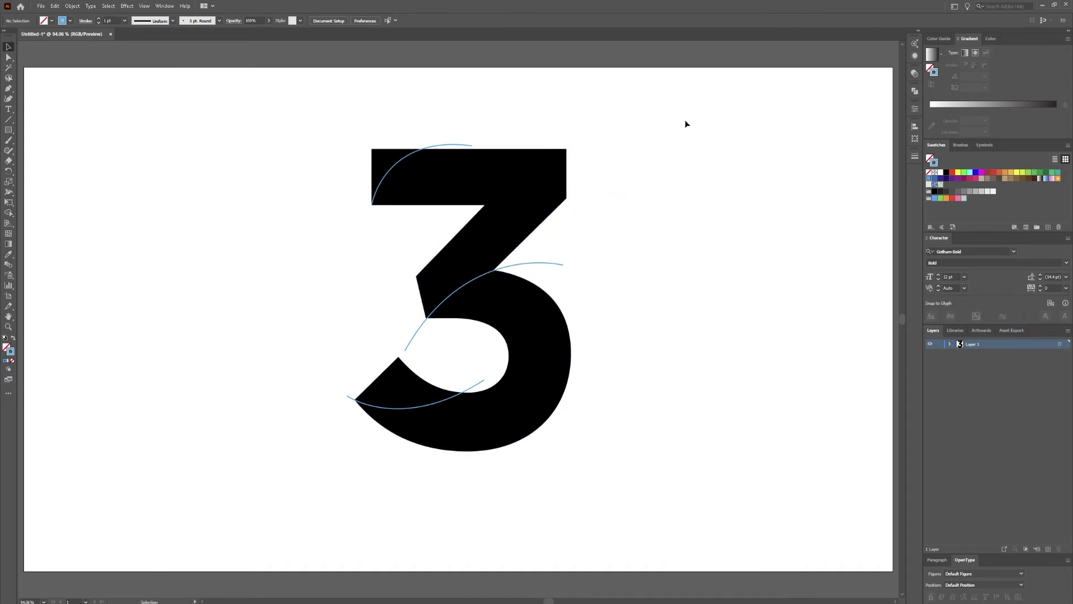
pyautogui.moveTo(439, 281); pyautogui.dragTo(242, 506)
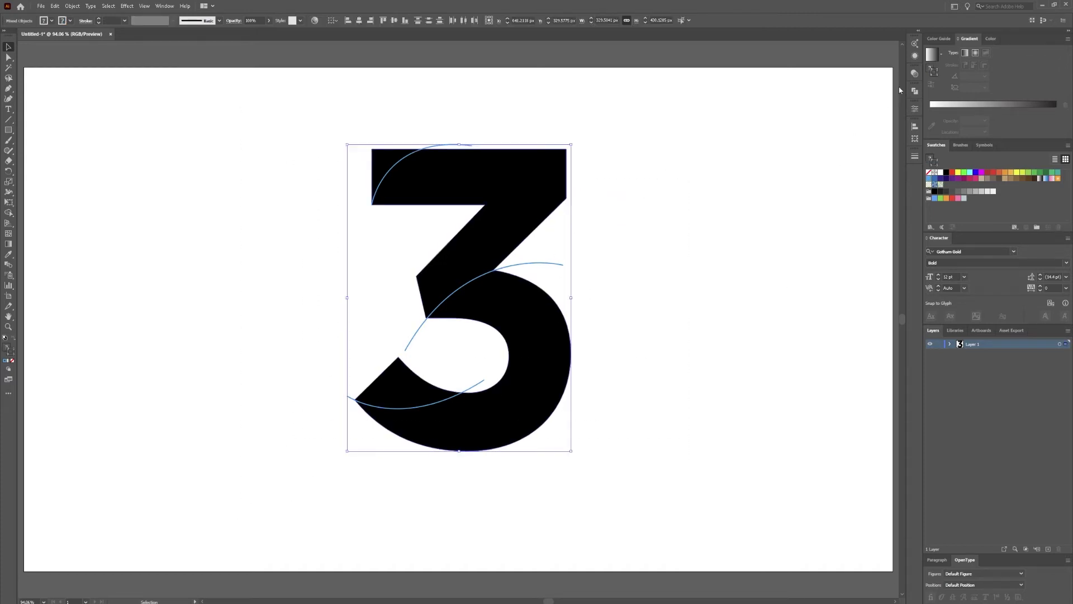
pyautogui.click(916, 93)
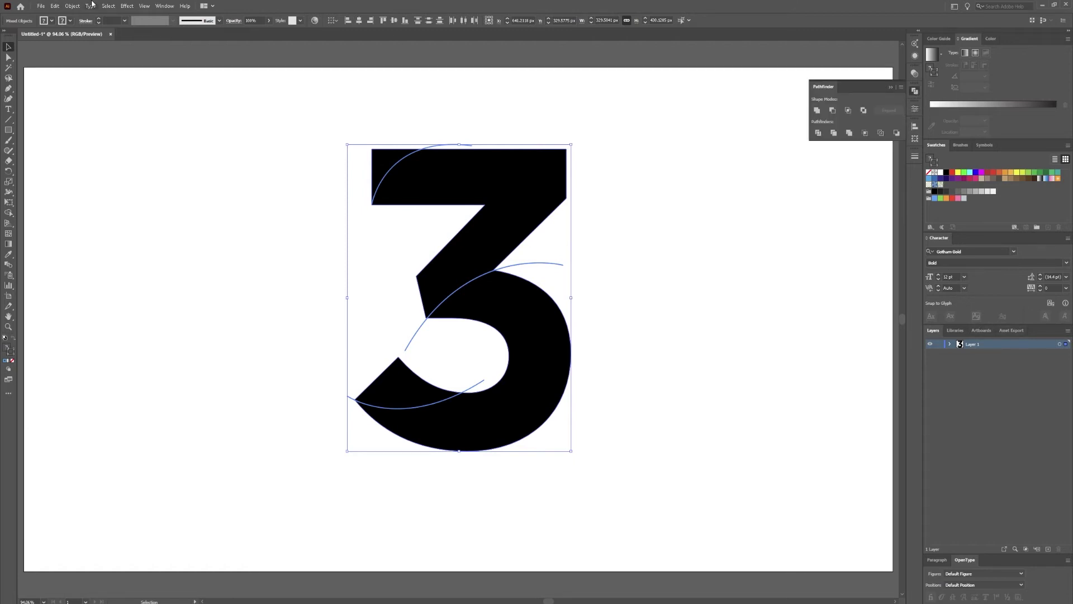
pyautogui.click(165, 6)
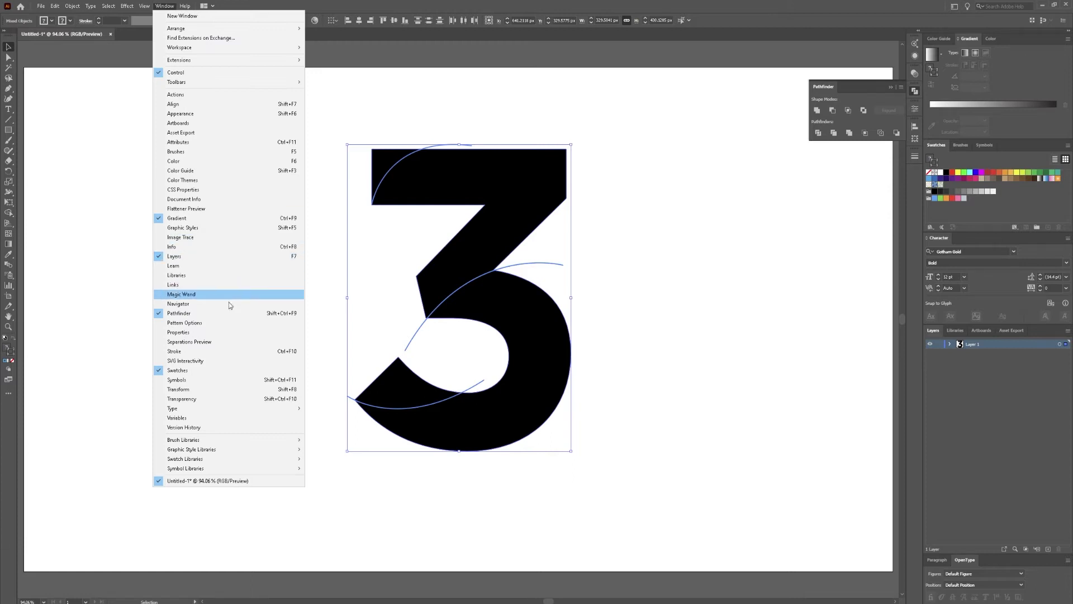
pyautogui.click(610, 4)
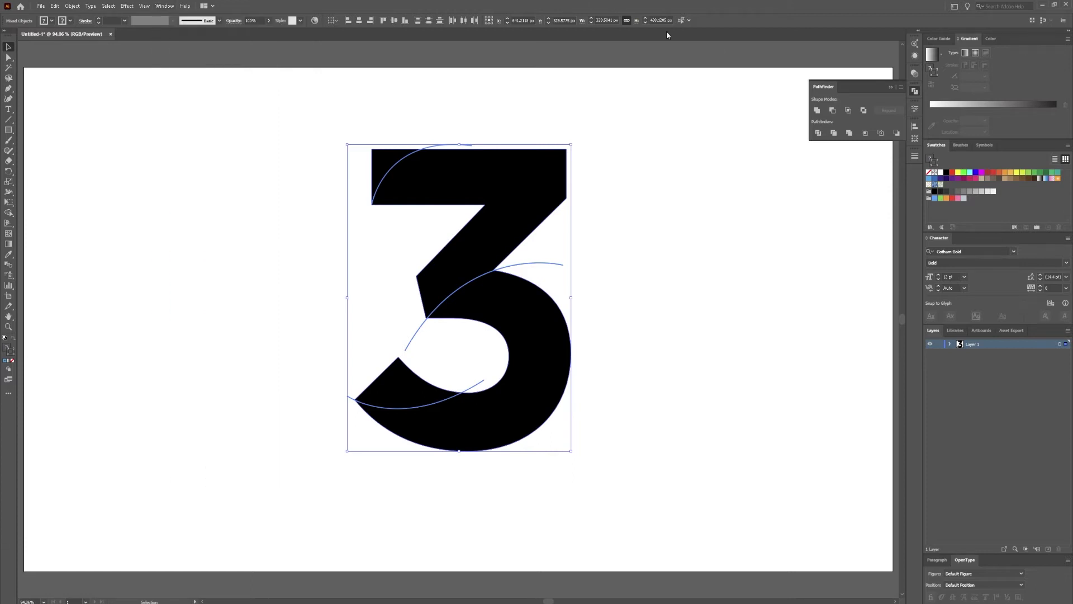
pyautogui.click(818, 133)
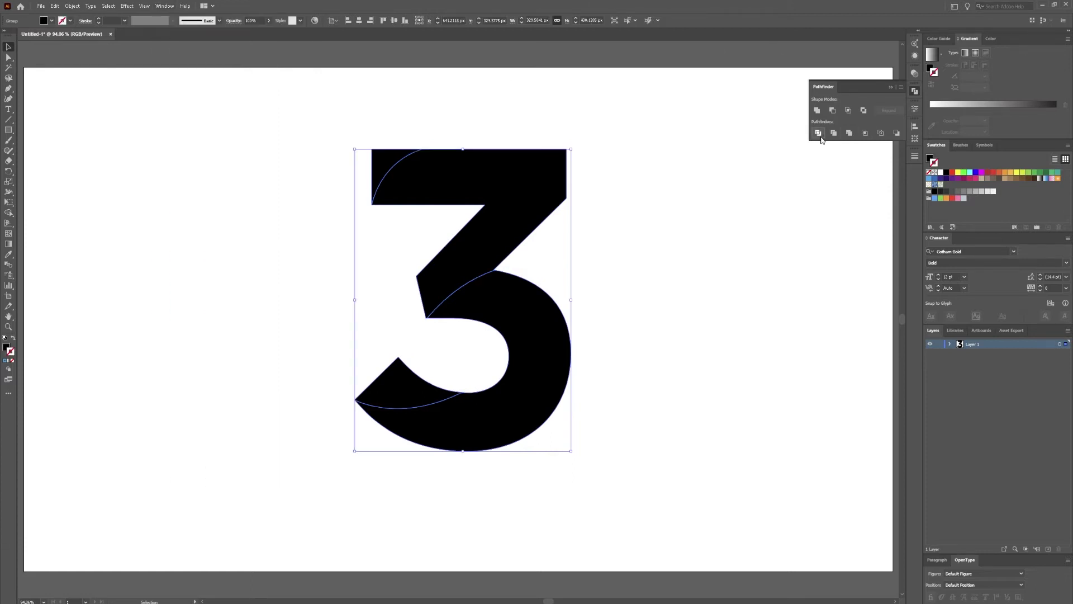
pyautogui.click(721, 208)
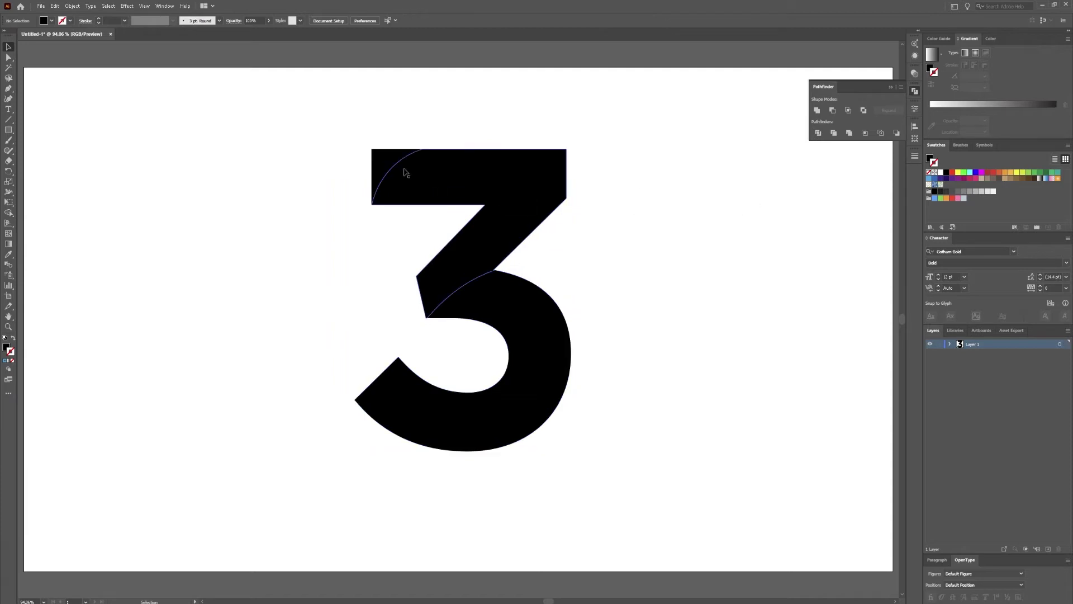
# - Ungroup the divided segments of the 3
pyautogui.rightClick(440, 185)
pyautogui.click(522, 175)
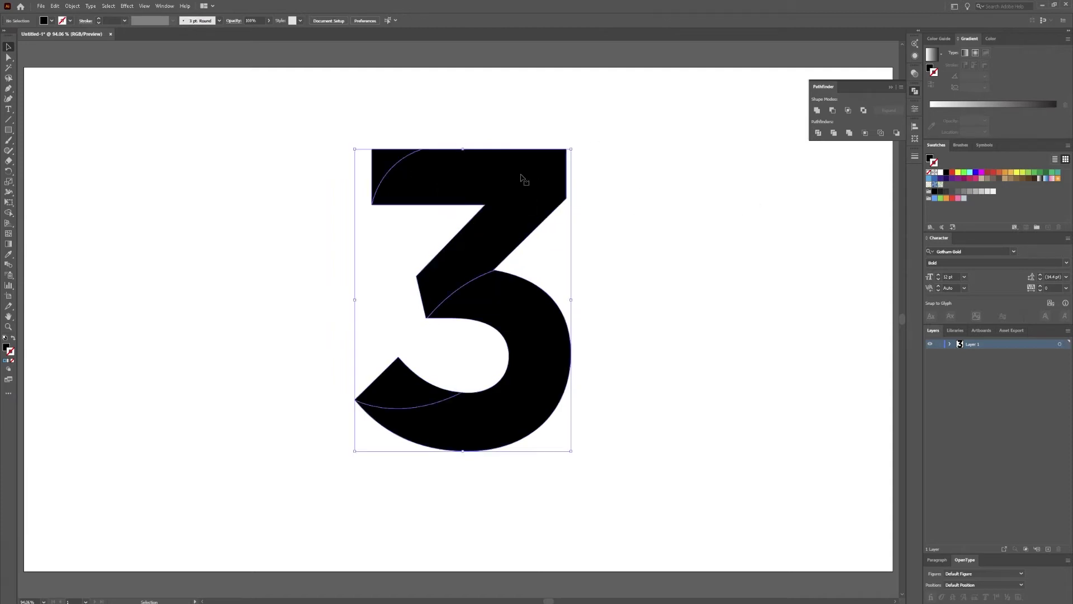
pyautogui.rightClick(474, 167)
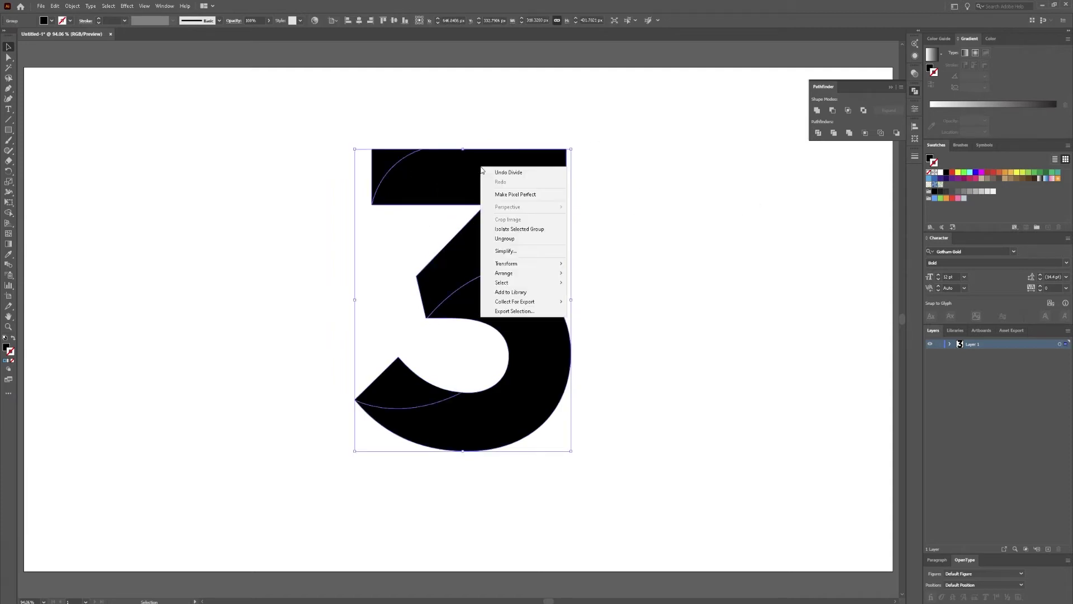
pyautogui.click(530, 240)
pyautogui.click(580, 185)
# - Move the corner segment, the upper body and the lower bowl of the 3 apart from each other
pyautogui.moveTo(388, 167); pyautogui.dragTo(346, 156)
pyautogui.moveTo(496, 180); pyautogui.dragTo(506, 150)
pyautogui.moveTo(510, 373); pyautogui.dragTo(551, 434)
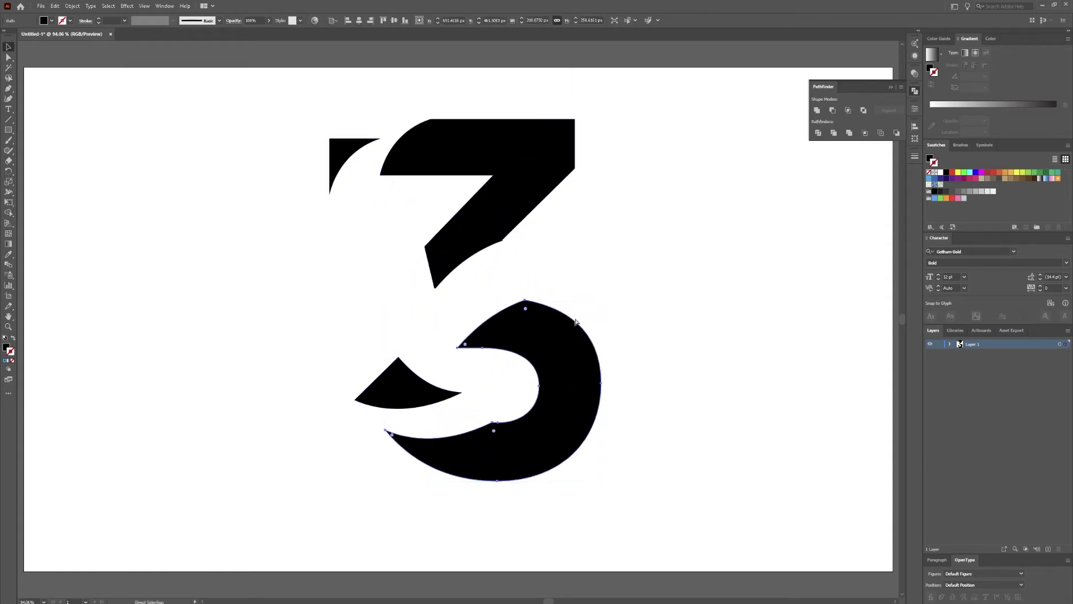
# - Undo the segment moves, the ungrouping and the division, back to the whole 3 with its three blue curves
pyautogui.hotkey('ctrl', 'z')
pyautogui.hotkey('ctrl', 'z')
pyautogui.hotkey('ctrl', 'z')
pyautogui.click(634, 261)
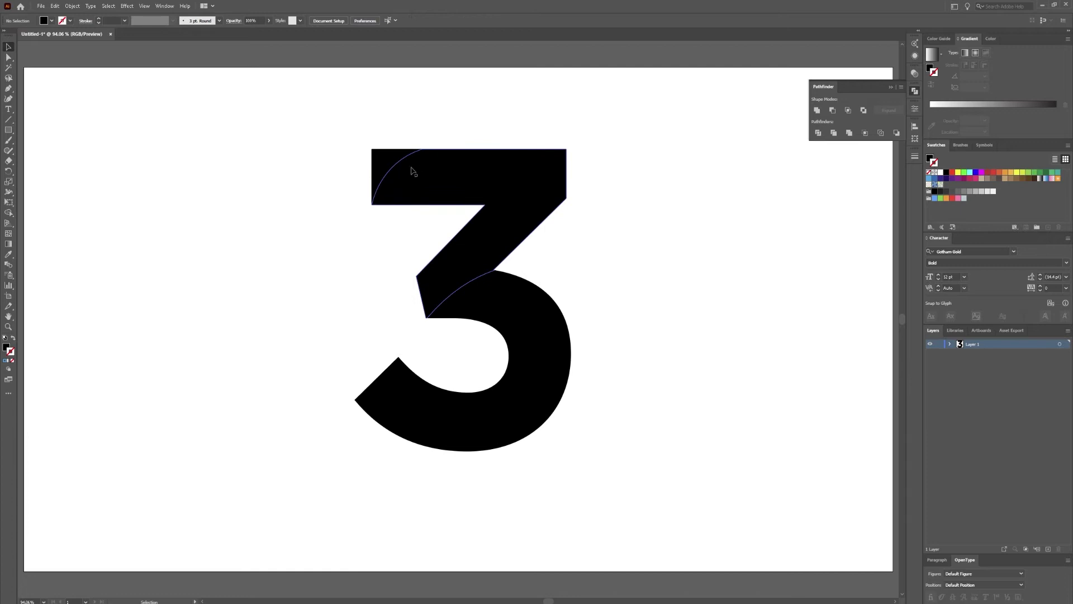
pyautogui.press('a')
pyautogui.hotkey('ctrl', 'a')
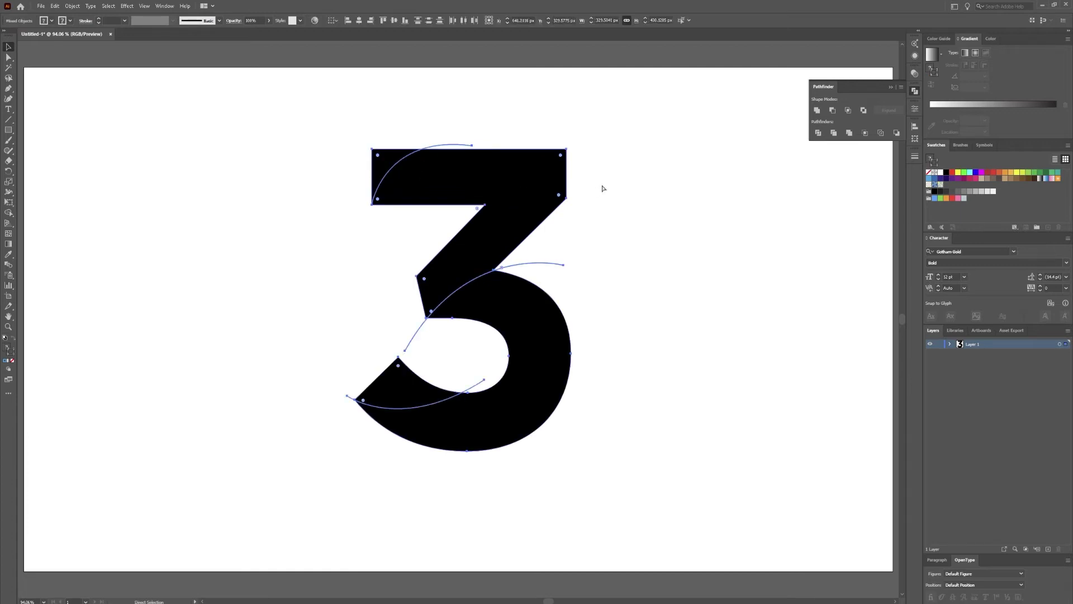
pyautogui.press('v')
pyautogui.click(617, 194)
# - Place a copy of the three blue curves beside the 3 at the same height
pyautogui.click(534, 266)
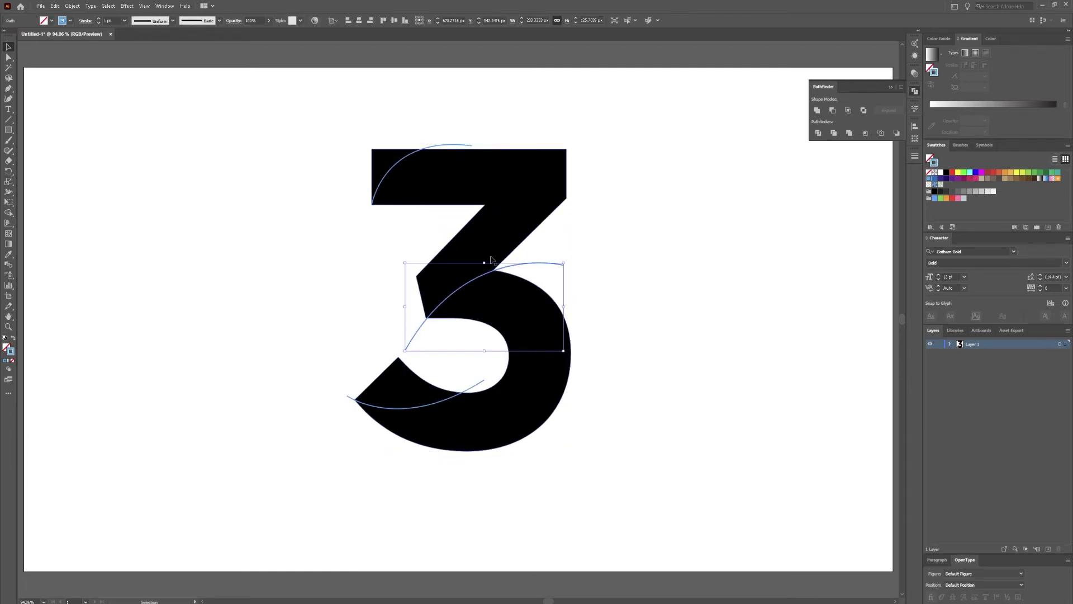
pyautogui.keyDown('shift'); pyautogui.click(476, 387); pyautogui.keyUp('shift')
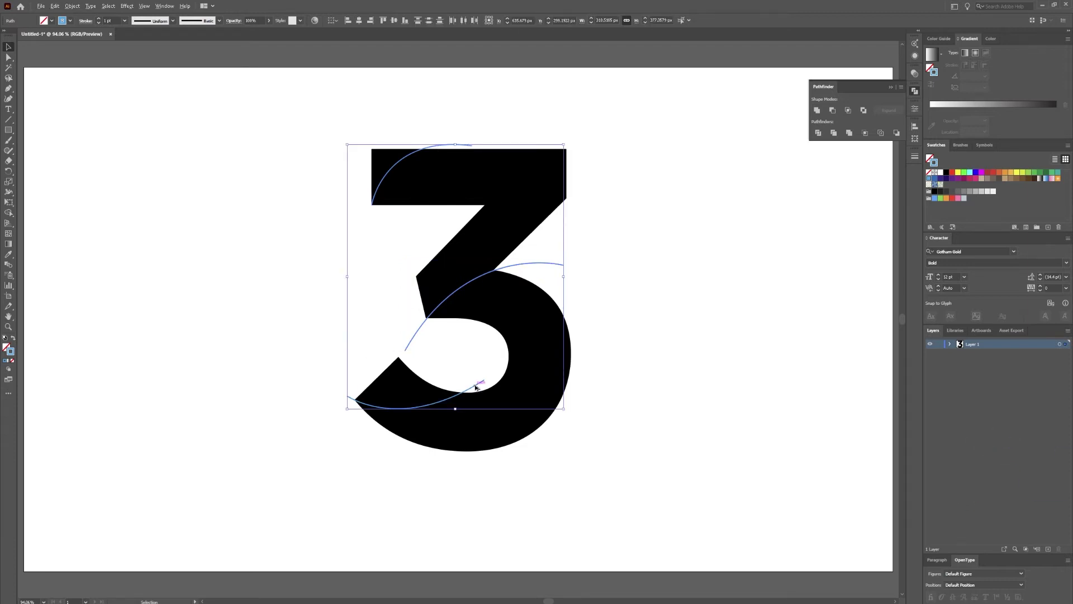
pyautogui.moveTo(475, 387); pyautogui.dragTo(783, 386)
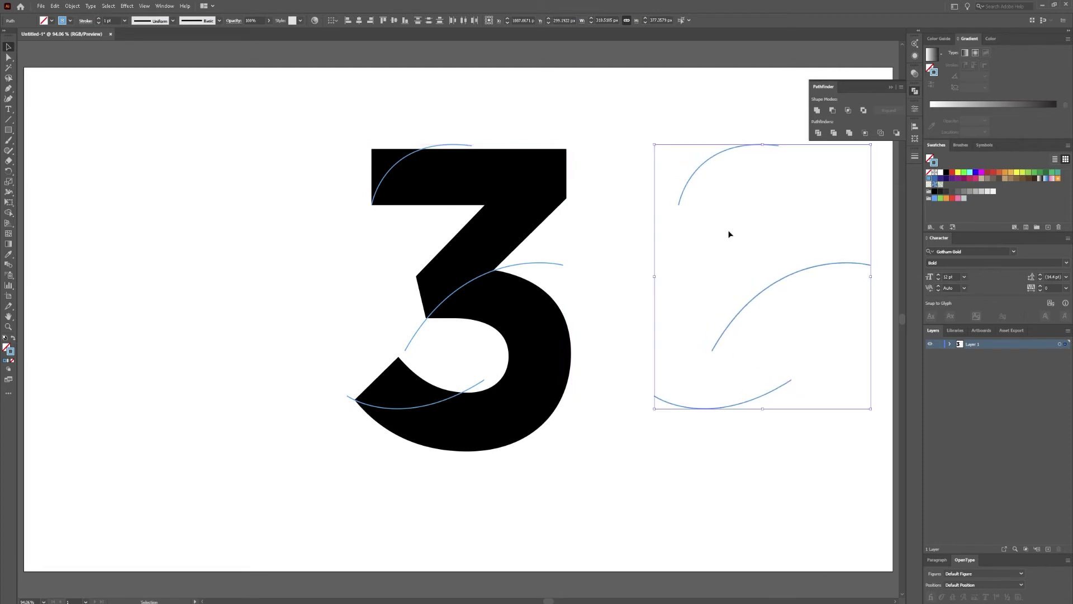
pyautogui.click(592, 265)
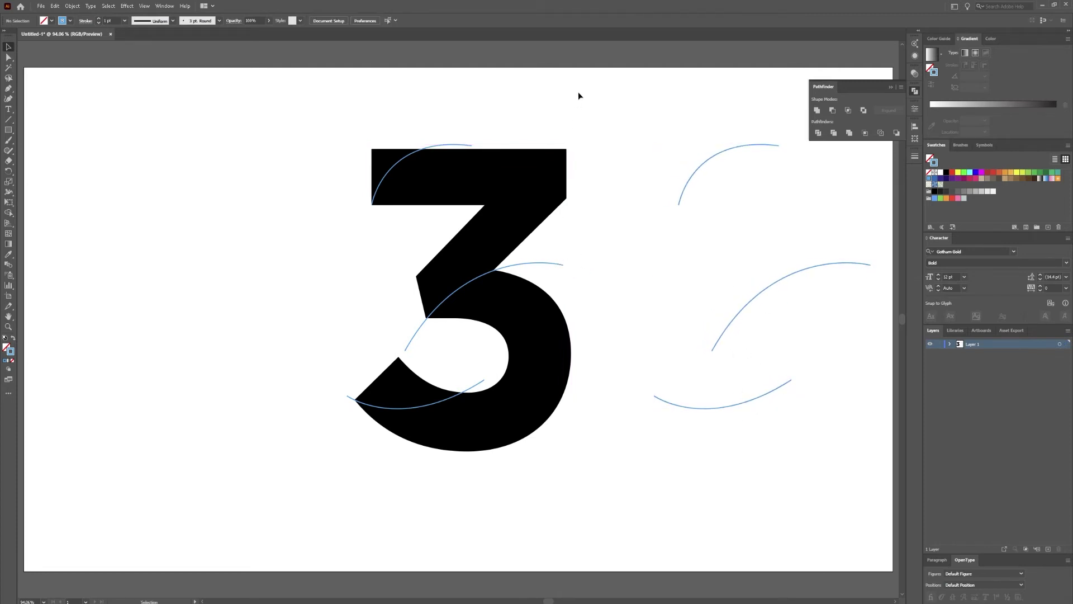
# - Divide the 3 along the original curves and ungroup the resulting segments
pyautogui.moveTo(579, 94); pyautogui.dragTo(383, 463)
pyautogui.click(817, 132)
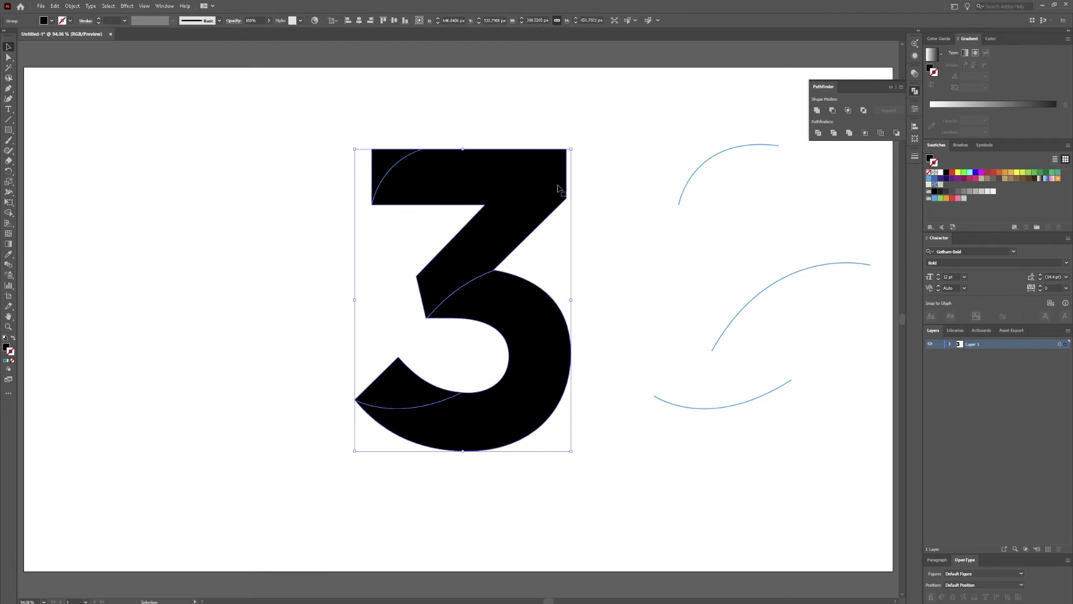
pyautogui.rightClick(532, 211)
pyautogui.click(554, 280)
pyautogui.click(564, 241)
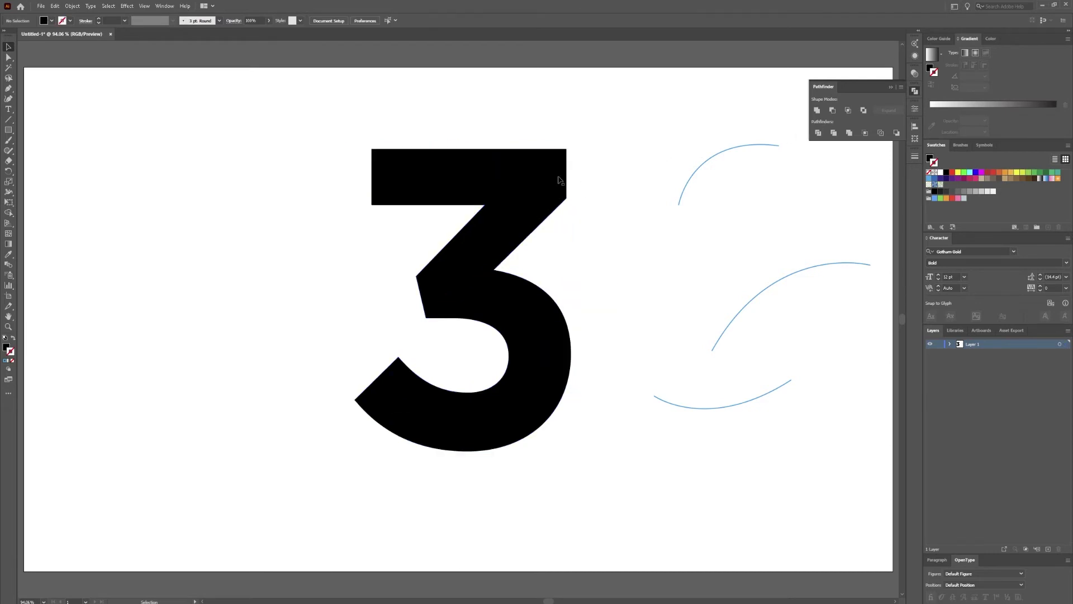
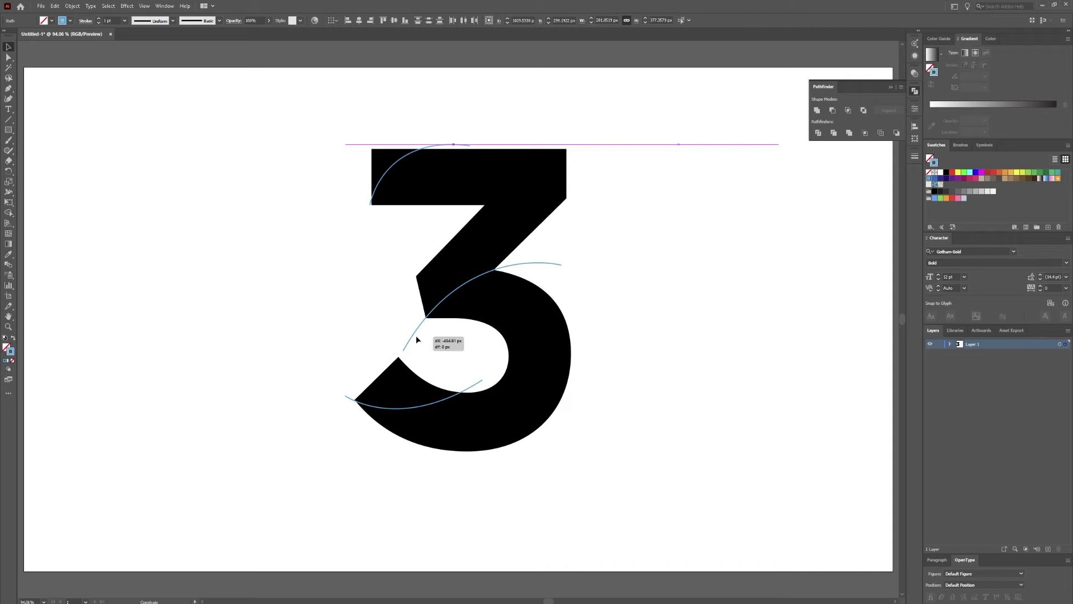
# - Move the copied blue curves horizontally back onto the 3, aligned with its segment edges
pyautogui.moveTo(416, 339); pyautogui.dragTo(418, 340)
pyautogui.click(757, 334)
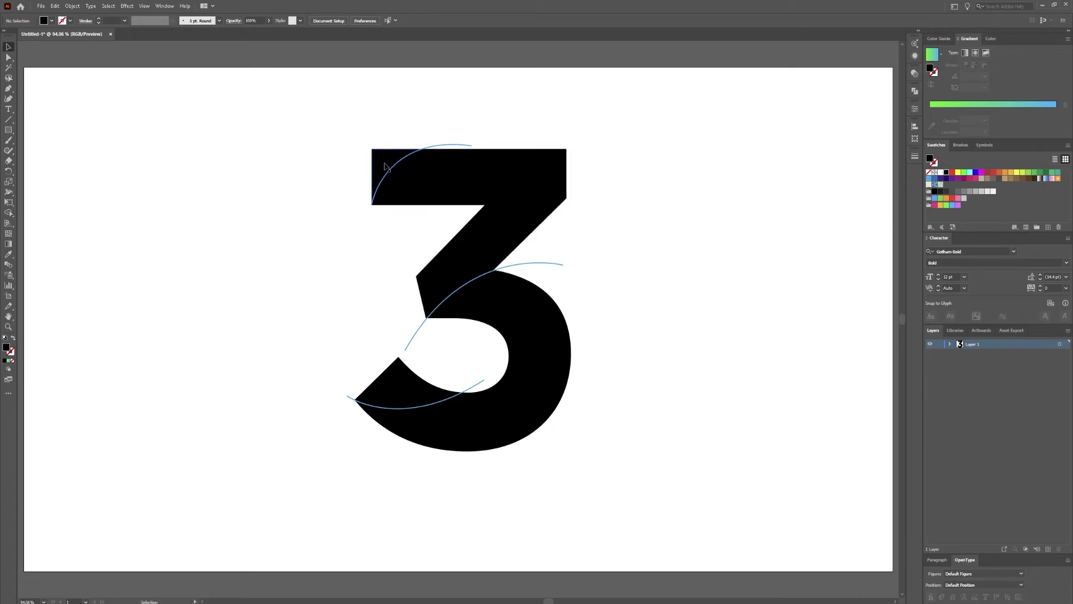
pyautogui.click(390, 172)
pyautogui.click(712, 128)
pyautogui.click(958, 172)
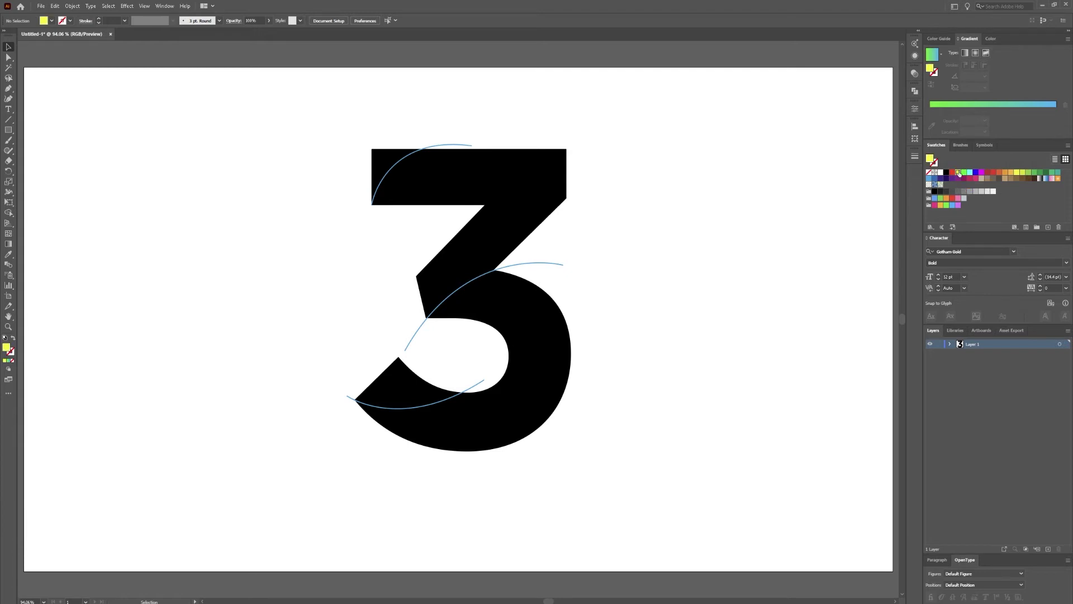
pyautogui.click(939, 58)
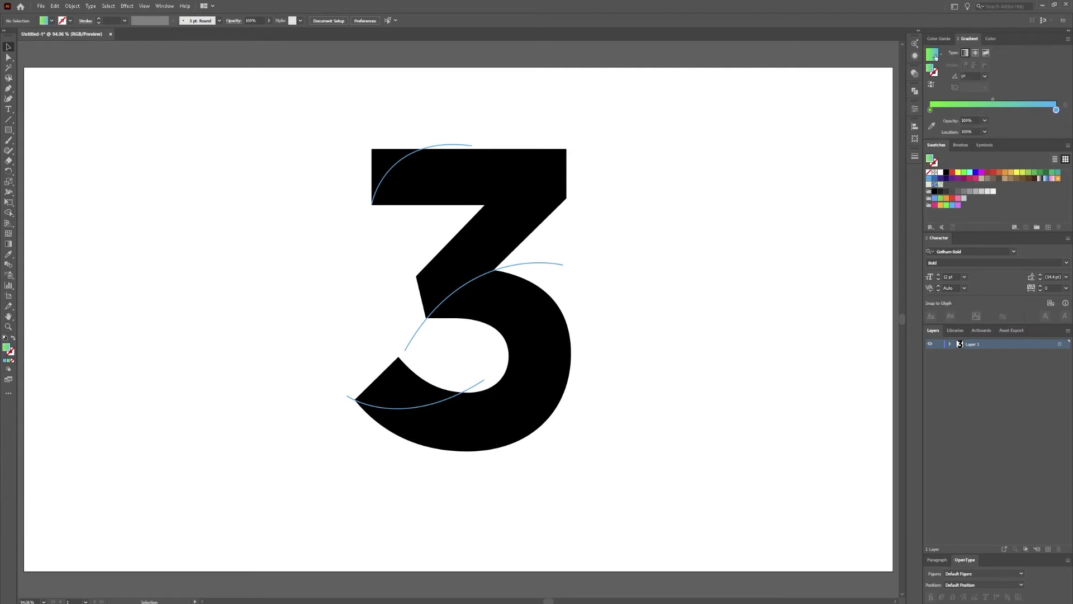
pyautogui.click(969, 172)
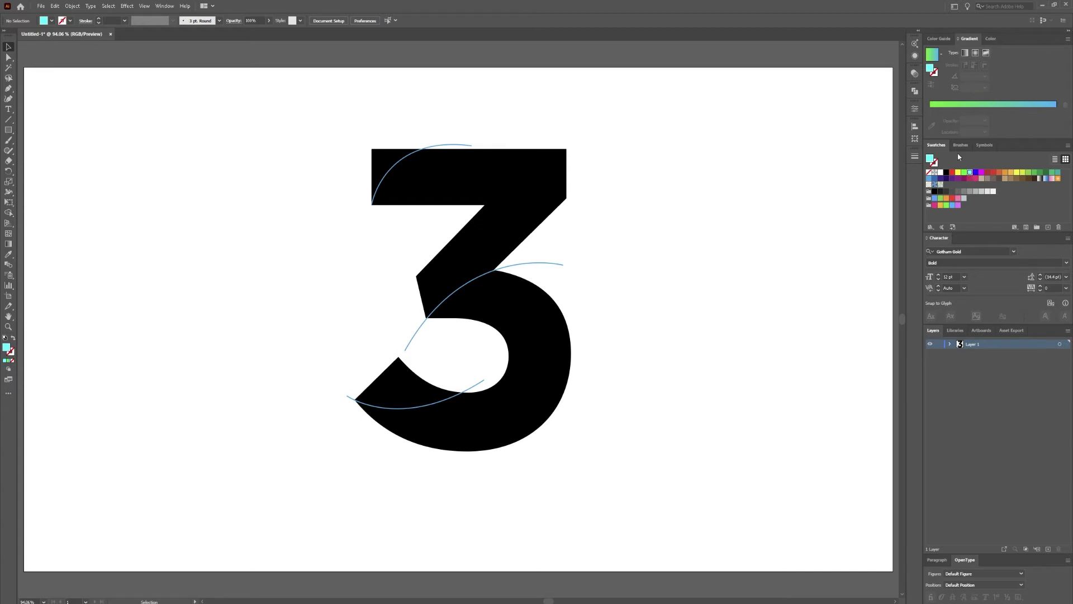
# - Set up a linear gradient with black as the start colour and cyan as the end colour
pyautogui.click(934, 54)
pyautogui.doubleClick(930, 110)
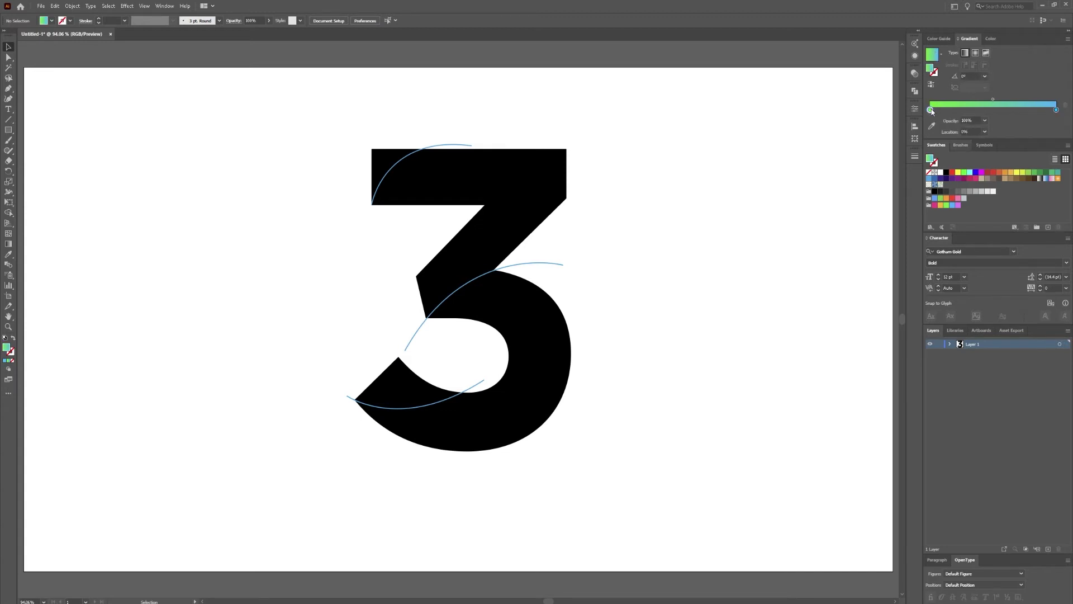
pyautogui.click(966, 137)
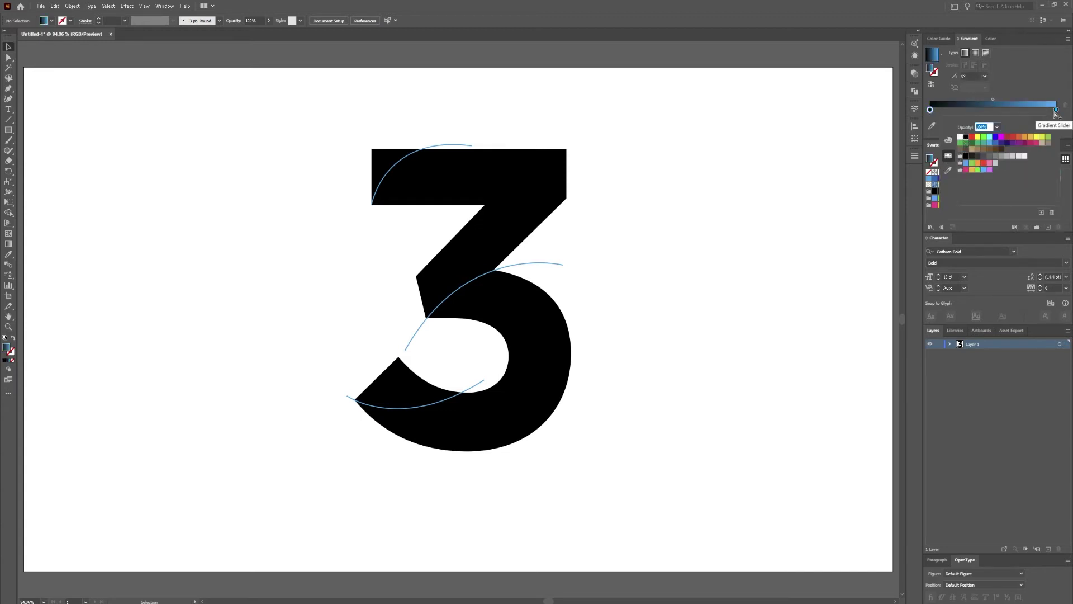
pyautogui.doubleClick(1056, 109)
pyautogui.click(989, 138)
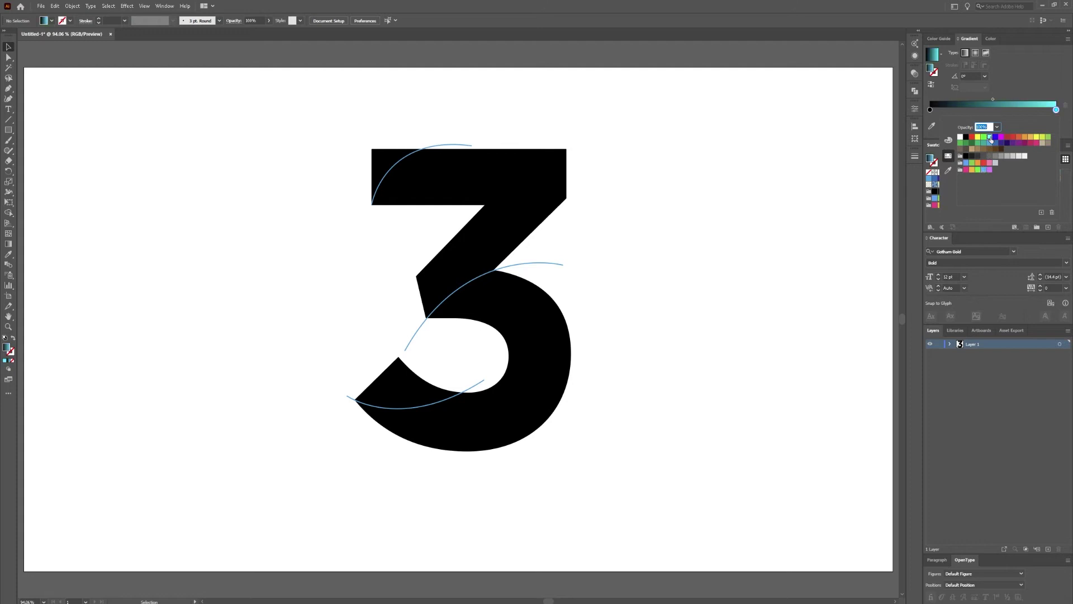
pyautogui.click(1039, 56)
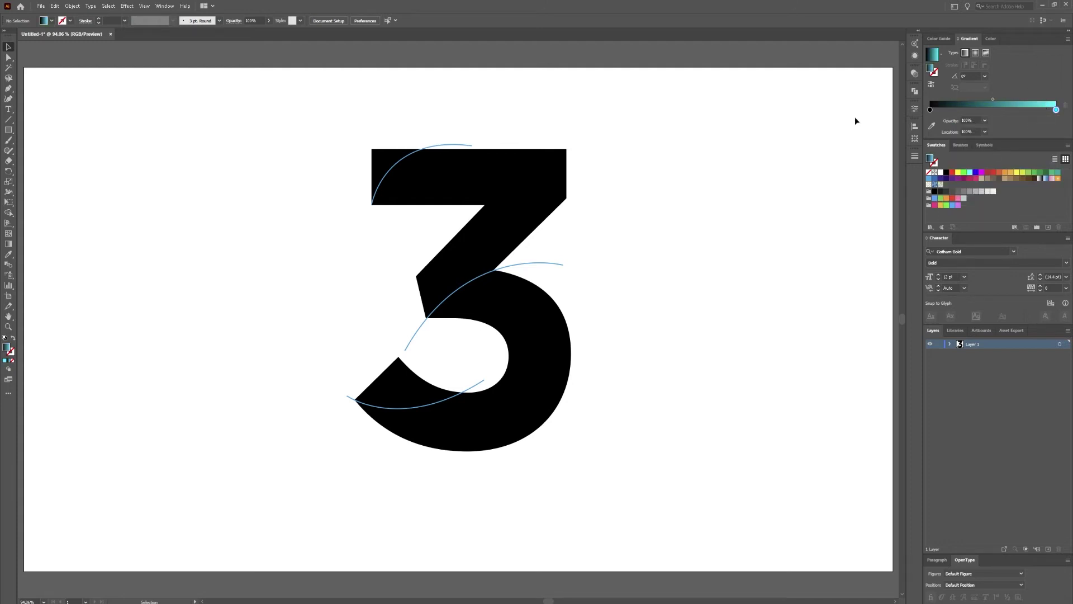
# - Fill the 3's upper-left corner segment with the gradient, running from cyan at its outer edge to black towards the curve's upper end
pyautogui.click(384, 158)
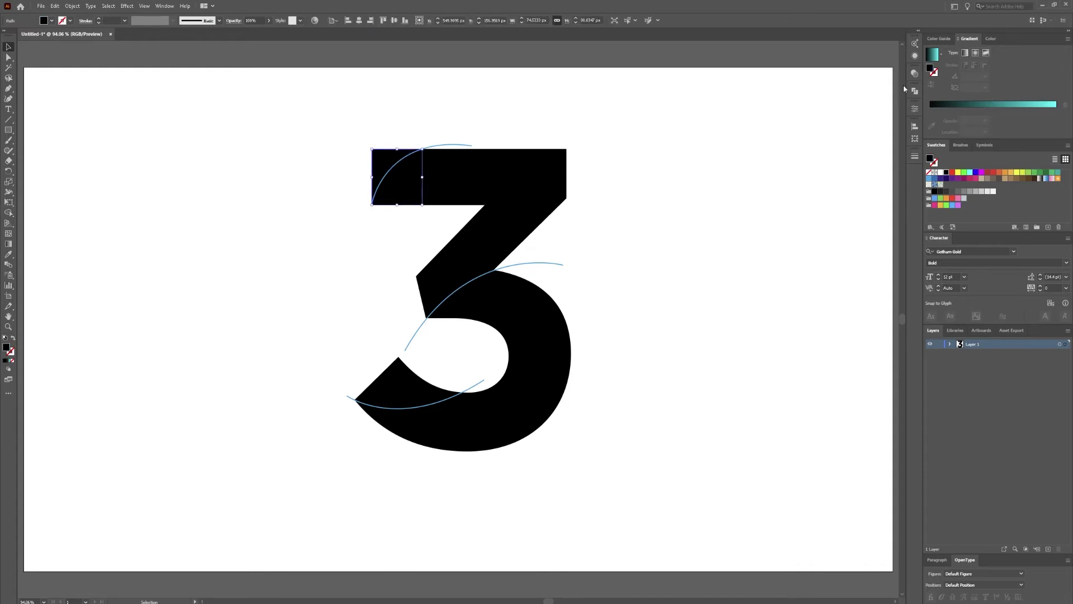
pyautogui.click(932, 54)
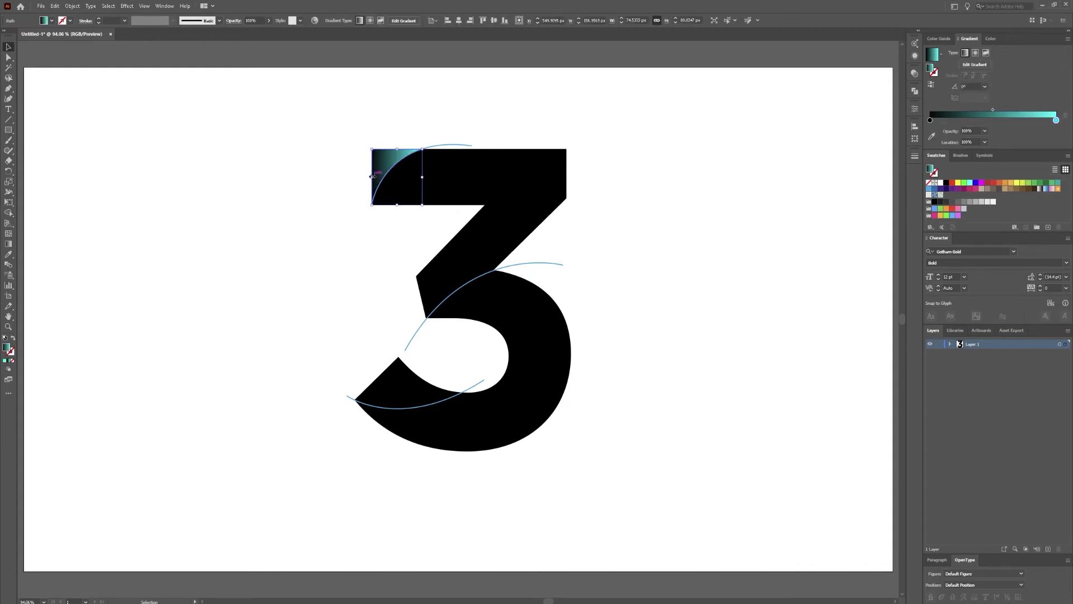
pyautogui.press('g')
pyautogui.moveTo(410, 145); pyautogui.dragTo(342, 166)
pyautogui.moveTo(414, 176); pyautogui.dragTo(376, 176)
pyautogui.moveTo(429, 147); pyautogui.dragTo(381, 149)
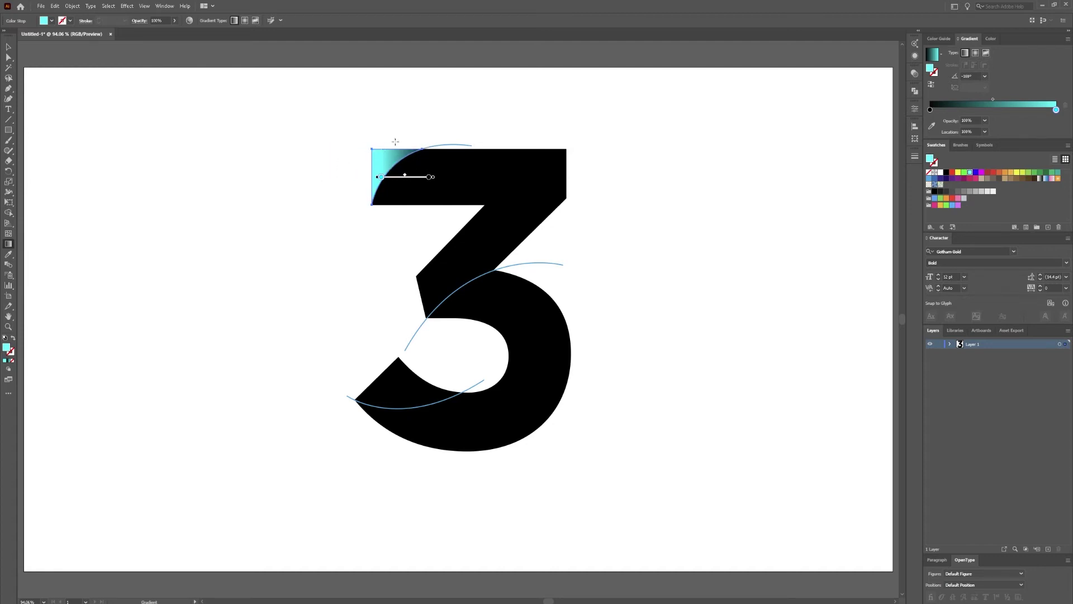
pyautogui.press('v')
pyautogui.click(409, 100)
# - Fill the 3's upper body segment with the gradient, angled diagonally from black beside the corner curve to cyan across the rest
pyautogui.click(491, 196)
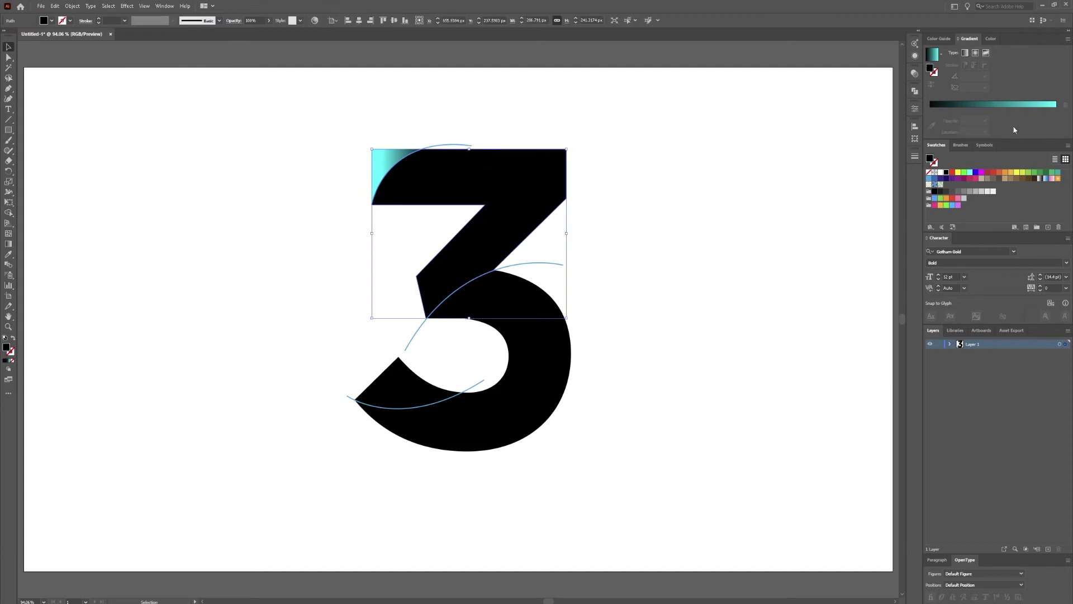
pyautogui.click(932, 54)
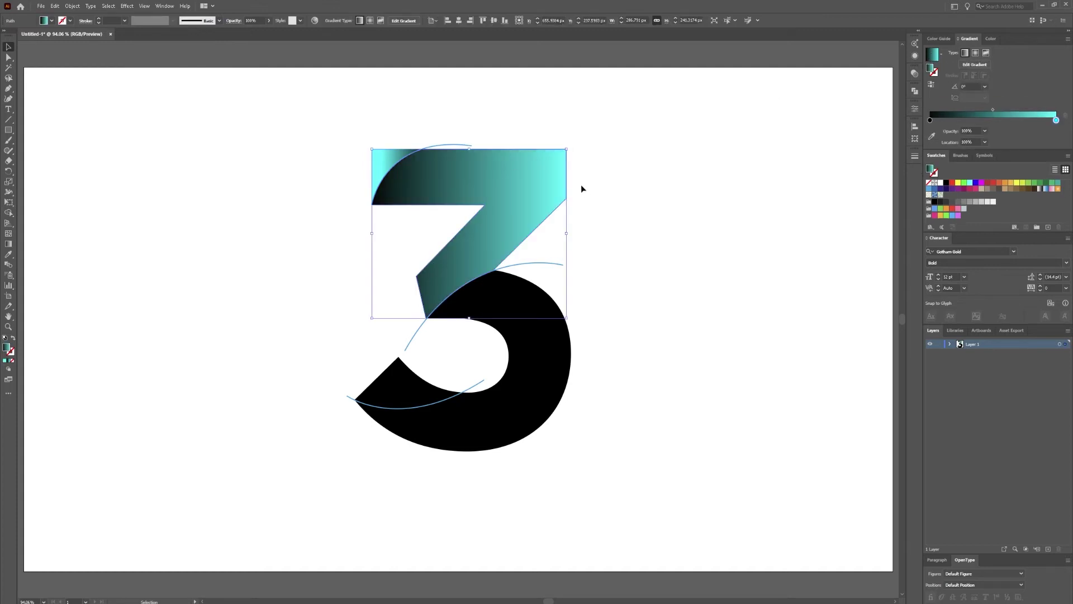
pyautogui.press('g')
pyautogui.moveTo(546, 249); pyautogui.dragTo(450, 203)
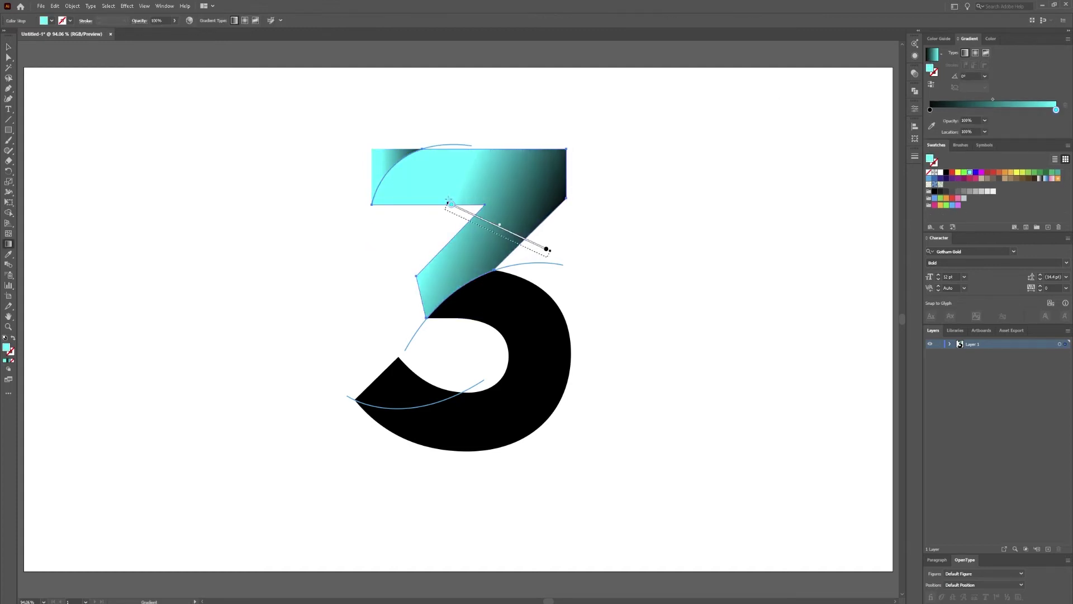
pyautogui.moveTo(380, 152); pyautogui.dragTo(424, 187)
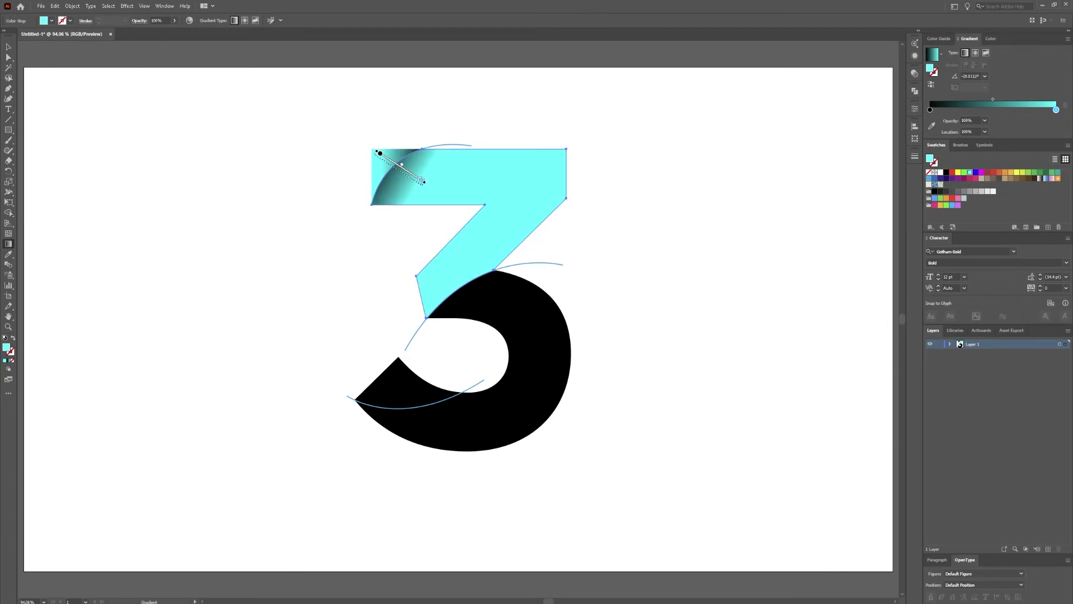
pyautogui.press('v')
pyautogui.click(601, 229)
# - Fill the 3's lower body segment with the gradient, angled diagonally from black beside the middle curve to cyan across the rest
pyautogui.click(538, 325)
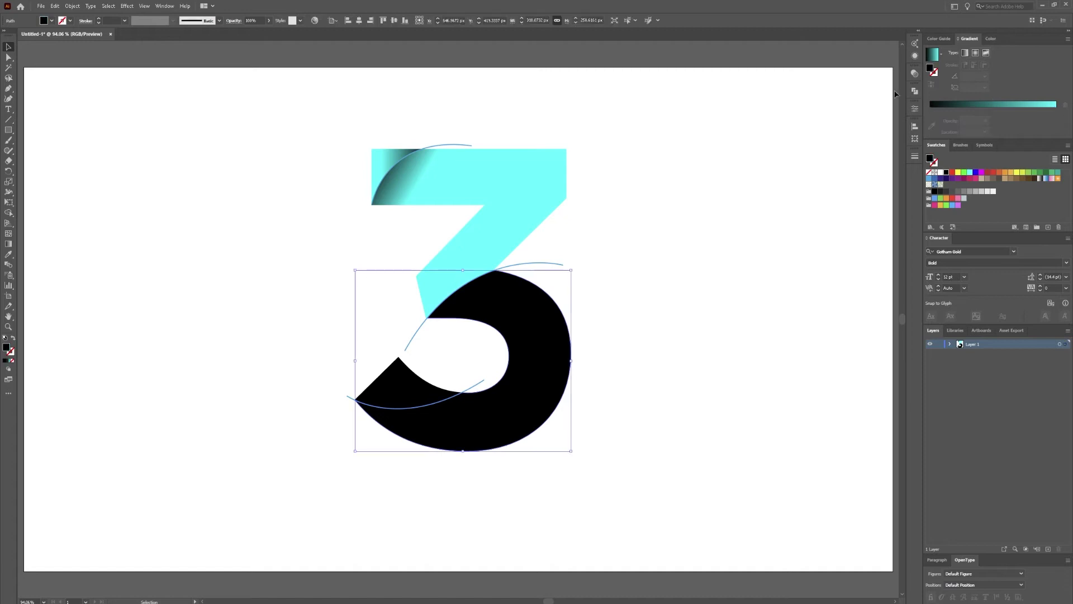
pyautogui.press('.')
pyautogui.press('g')
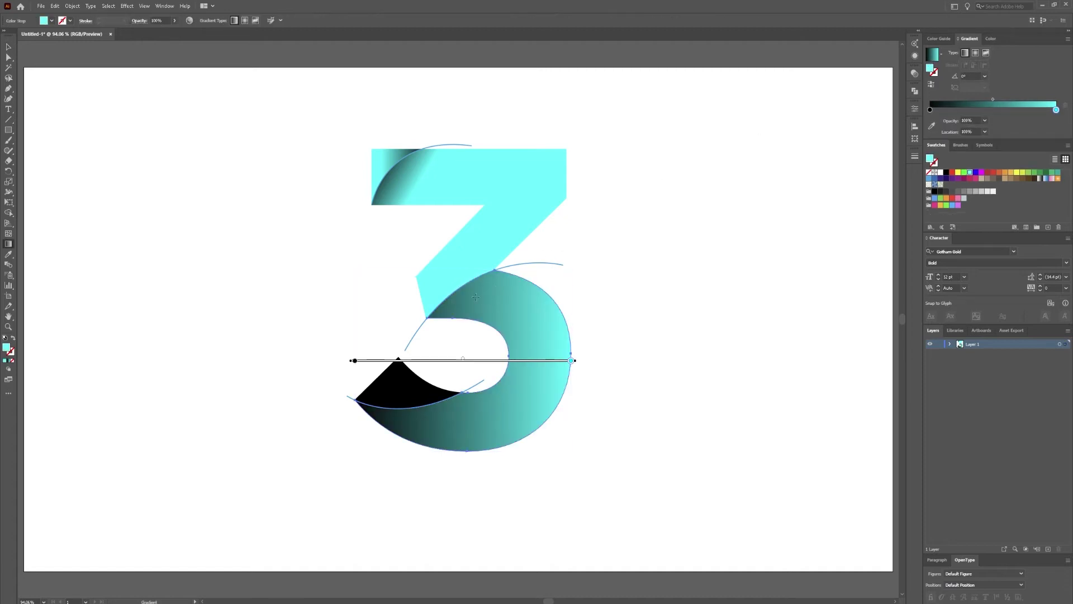
pyautogui.moveTo(424, 265); pyautogui.dragTo(516, 331)
pyautogui.press('v')
pyautogui.click(374, 258)
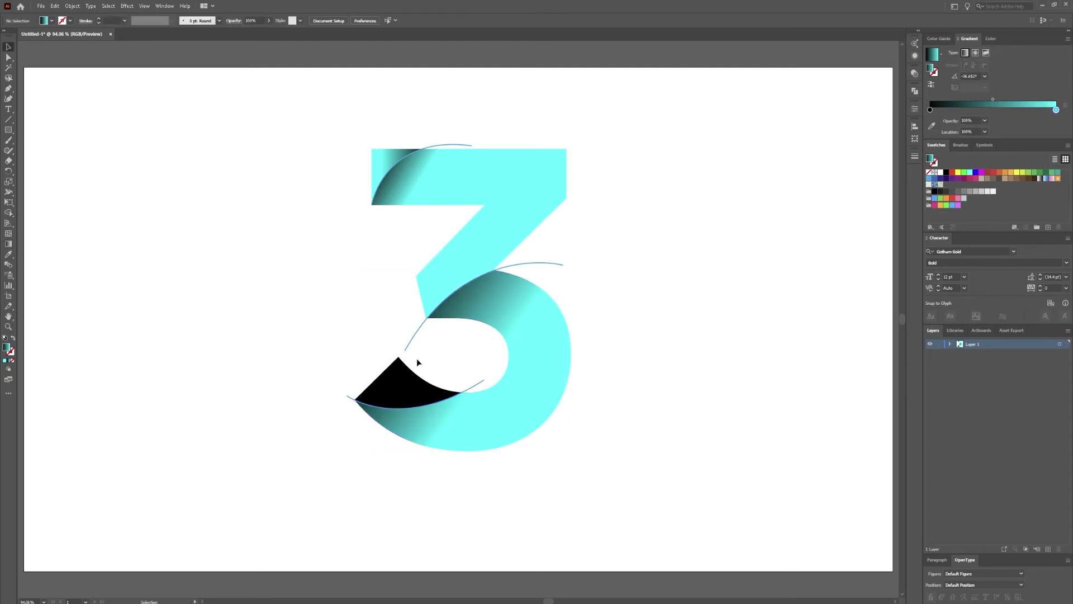
# - Fill the 3's lower-left end segment with the gradient, running from cyan at the outer end to black at the lower curve's inner end
pyautogui.click(380, 395)
pyautogui.press('i')
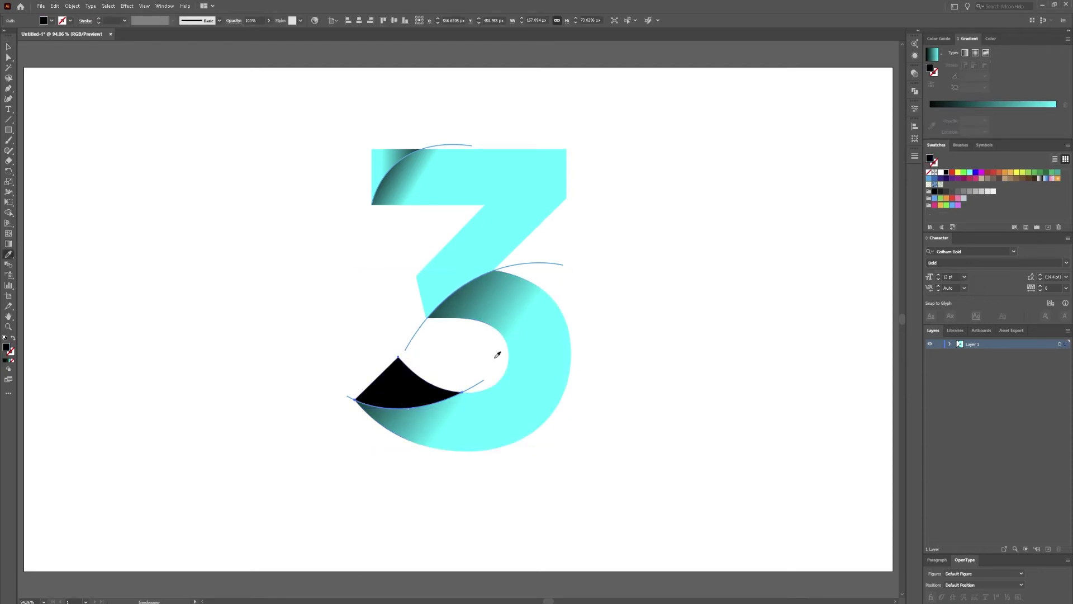
pyautogui.click(563, 351)
pyautogui.press('g')
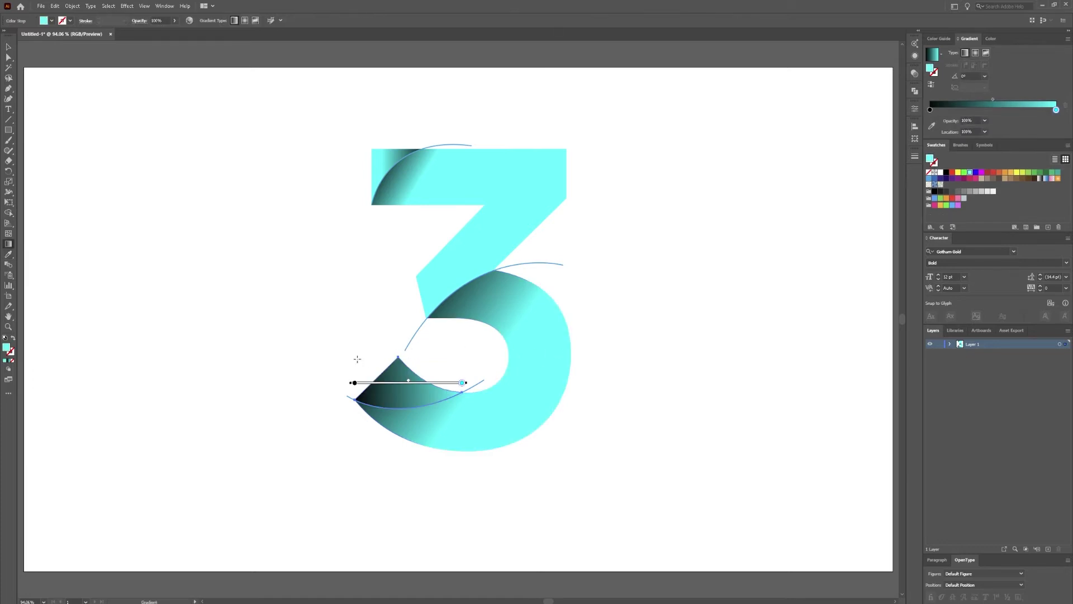
pyautogui.moveTo(437, 412)
pyautogui.mouseDown()
pyautogui.moveTo(413, 384)
pyautogui.moveTo(435, 377)
pyautogui.moveTo(467, 403)
pyautogui.mouseUp()
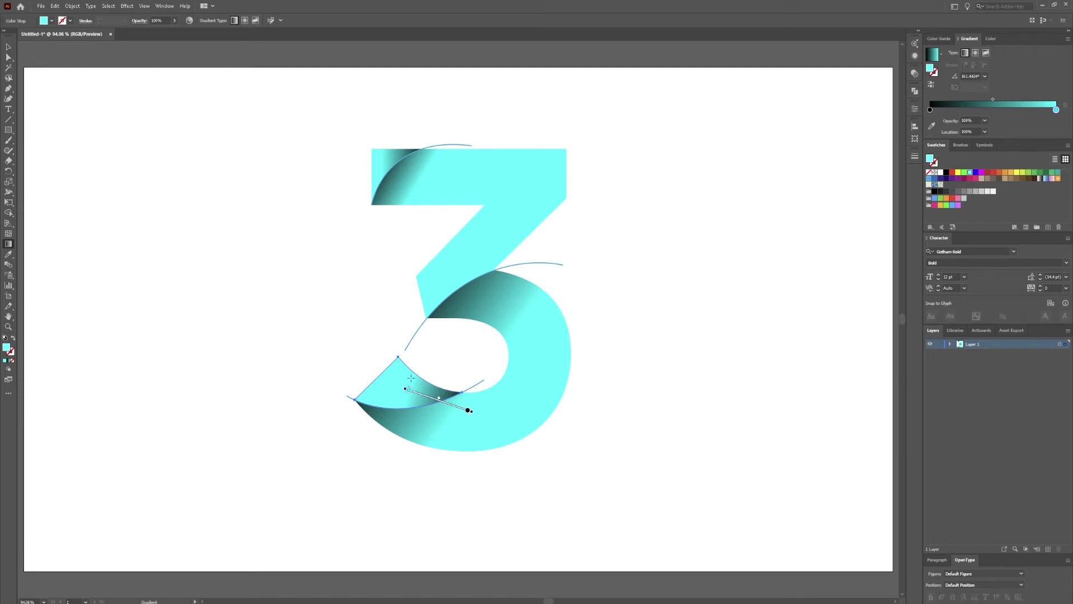
pyautogui.press('v')
pyautogui.click(718, 287)
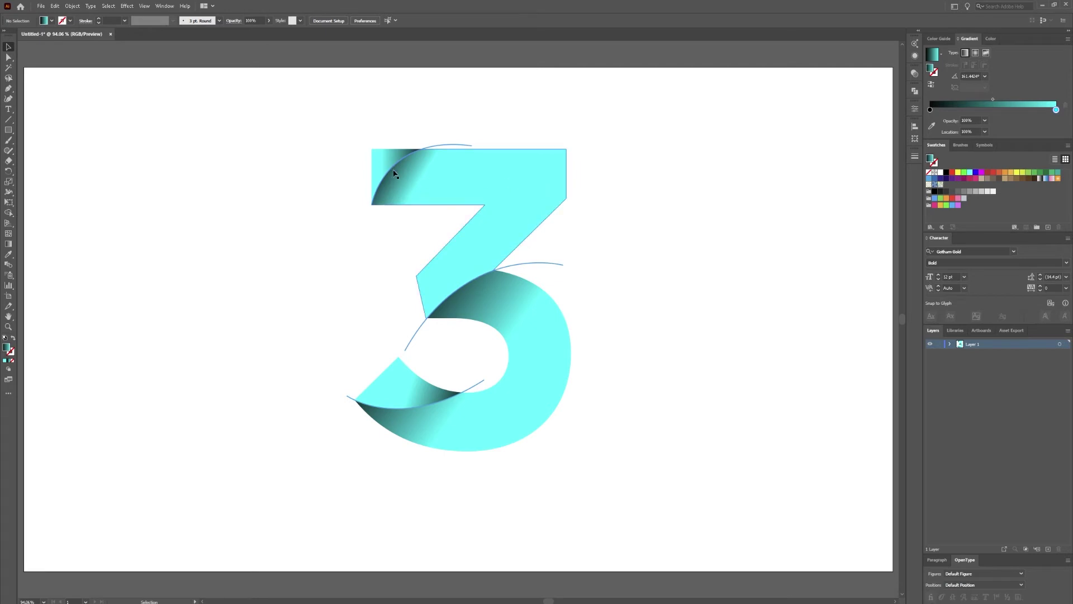
# - Redraw the upper body segment's gradient at a steeper diagonal, starting with black just above the 3's top edge near the corner curve
pyautogui.click(419, 189)
pyautogui.press('g')
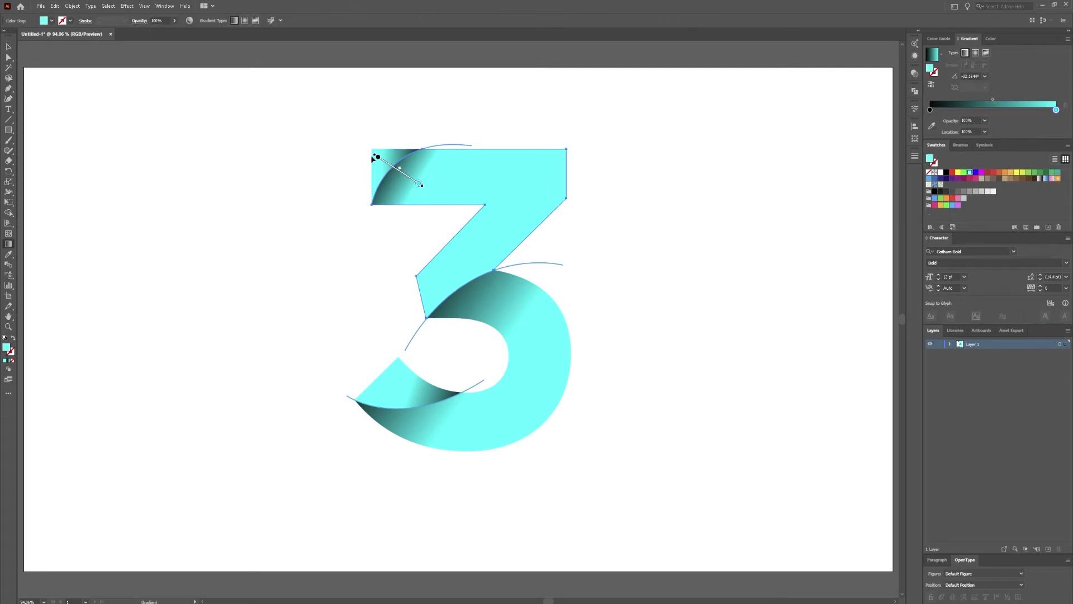
pyautogui.moveTo(376, 158)
pyautogui.mouseDown()
pyautogui.moveTo(383, 134)
pyautogui.moveTo(428, 191)
pyautogui.mouseUp()
pyautogui.moveTo(386, 140); pyautogui.dragTo(416, 170)
pyautogui.press('v')
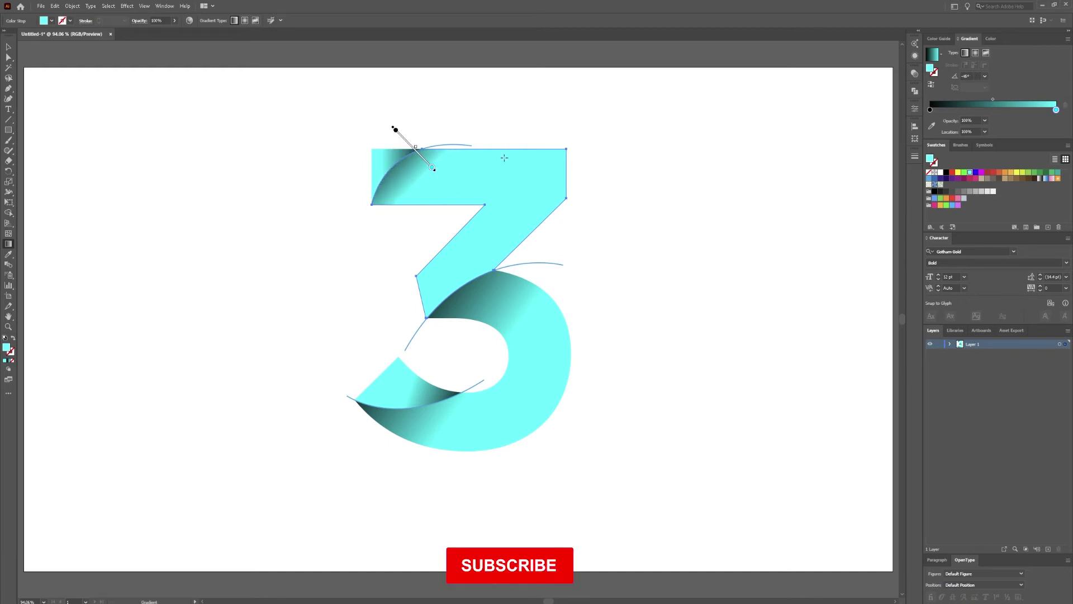
pyautogui.click(455, 207)
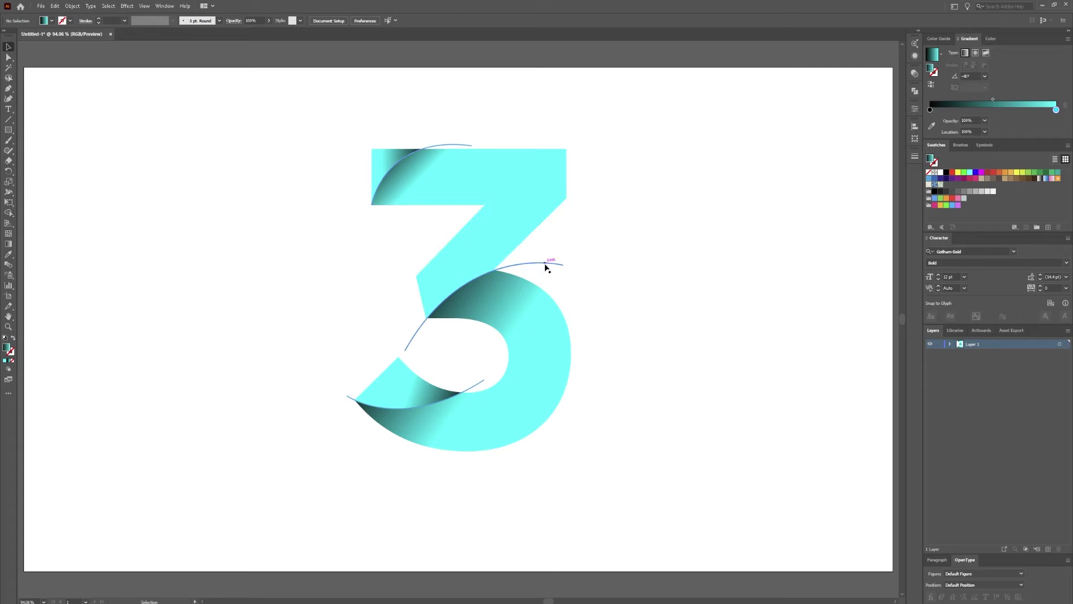
# - Apply the black-to-cyan gradient to the strokes of the three blue curves
pyautogui.click(459, 146)
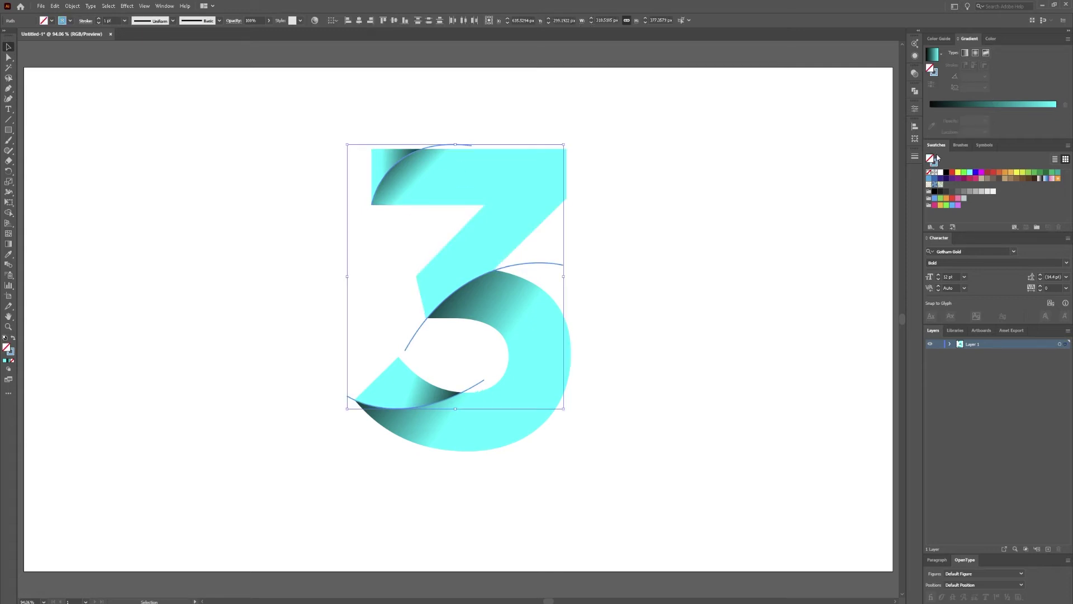
pyautogui.click(933, 55)
pyautogui.hotkey('ctrl', 'z')
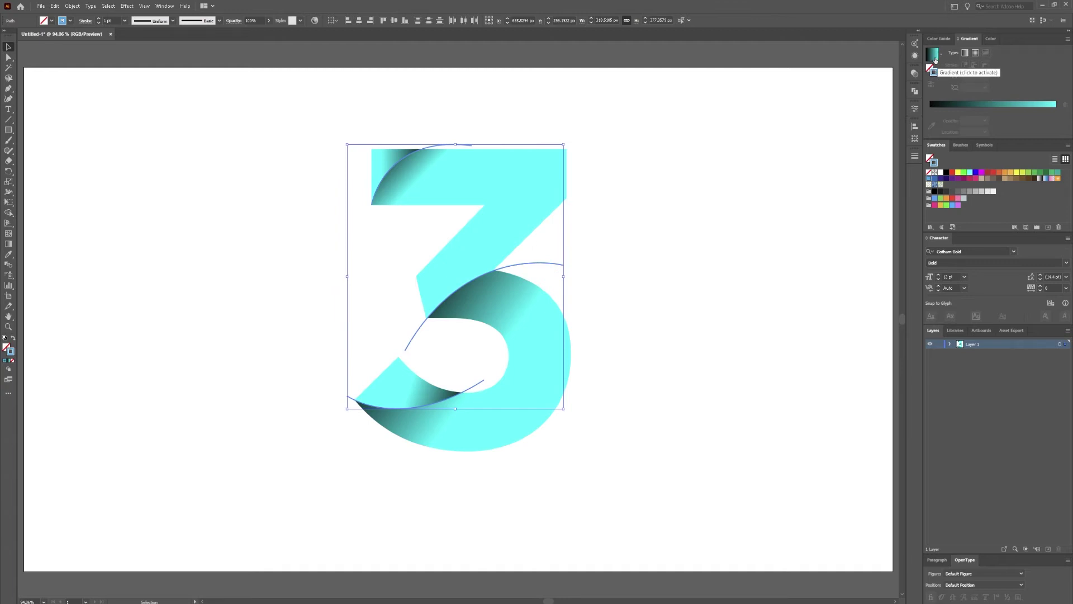
pyautogui.click(933, 54)
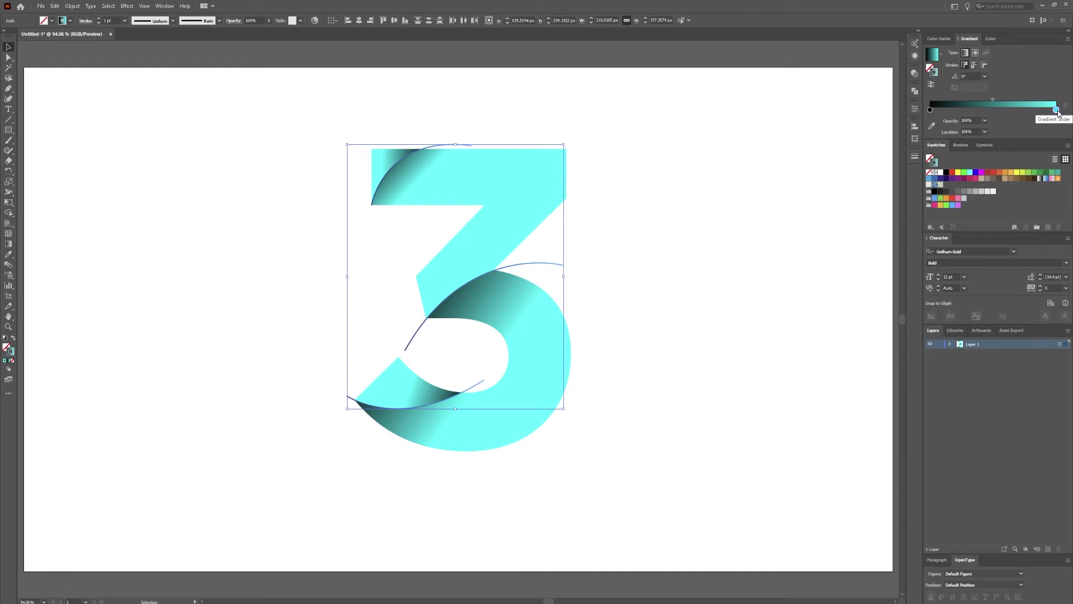
# - Change the curves' stroke gradient to cyan at both ends with a white stop near the middle, at about 51%
pyautogui.moveTo(1056, 110); pyautogui.dragTo(996, 109)
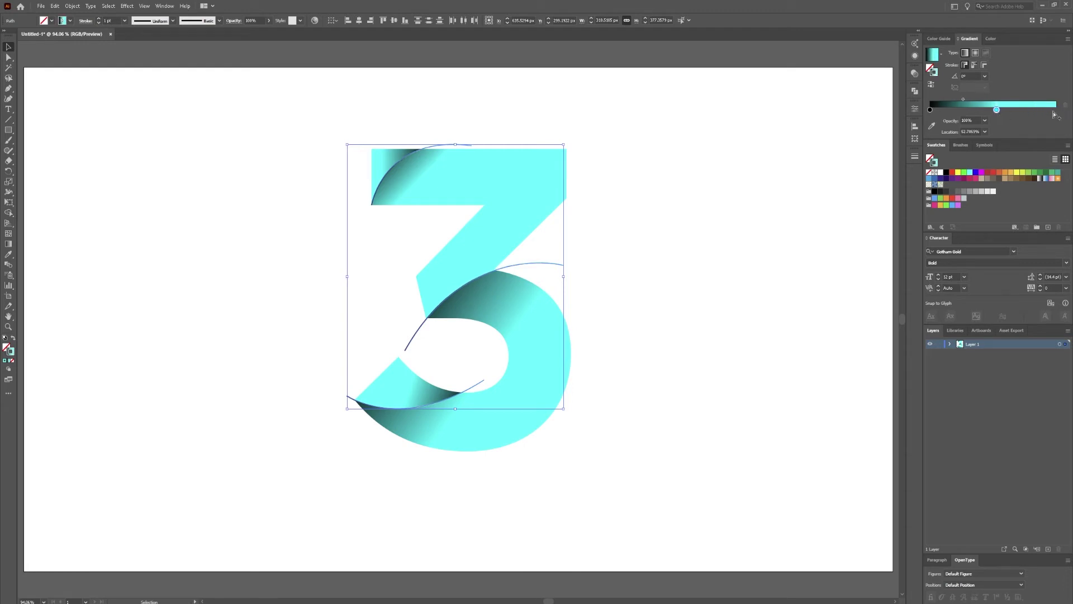
pyautogui.click(1054, 113)
pyautogui.moveTo(930, 110); pyautogui.dragTo(1021, 111)
pyautogui.doubleClick(1021, 110)
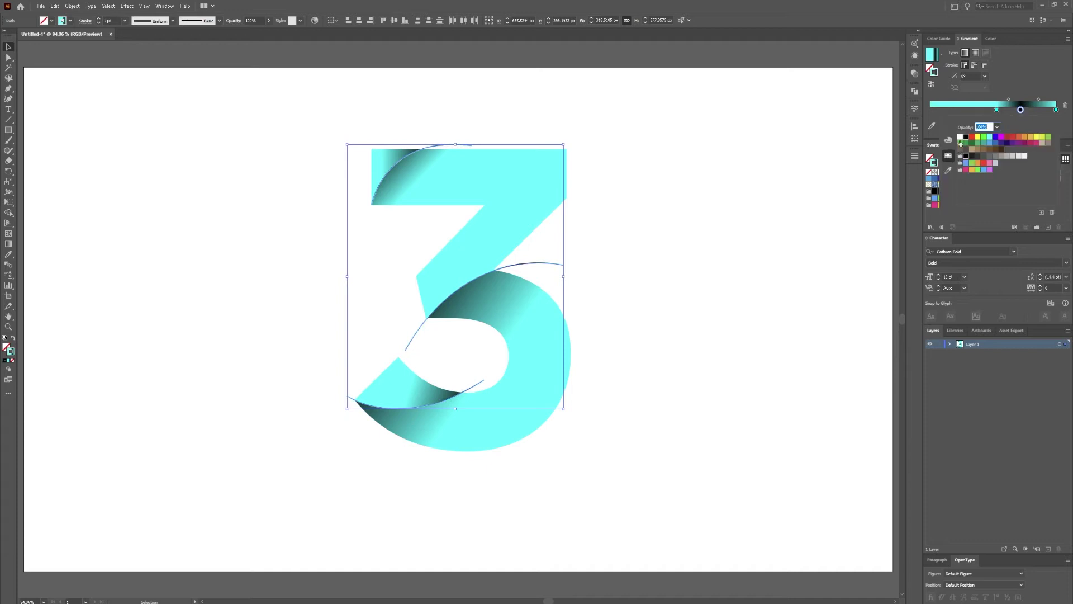
pyautogui.click(960, 137)
pyautogui.click(996, 110)
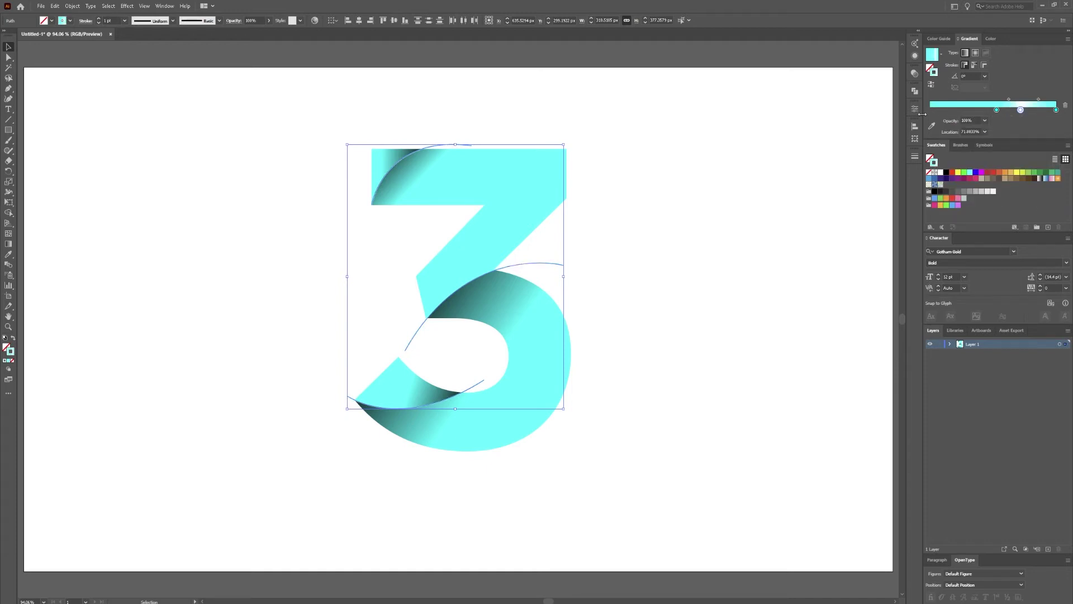
pyautogui.moveTo(996, 110); pyautogui.dragTo(879, 116)
pyautogui.moveTo(1020, 109); pyautogui.dragTo(994, 110)
pyautogui.click(667, 241)
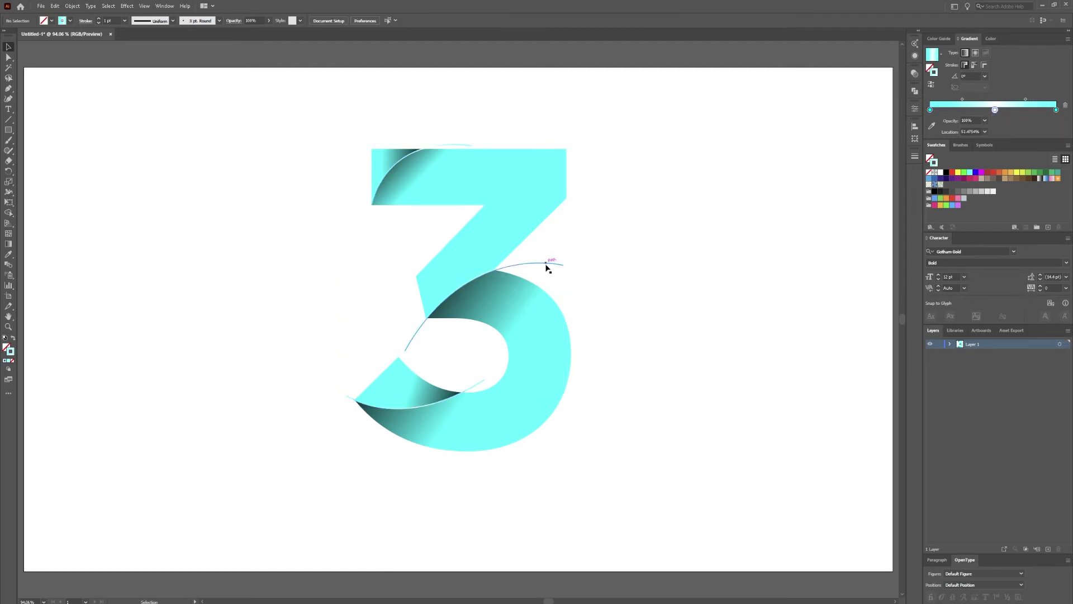
# - Cut the middle curve at its upper crossing with the 3's outline and delete the part extending beyond the numeral
pyautogui.scroll(8, 543, 265)
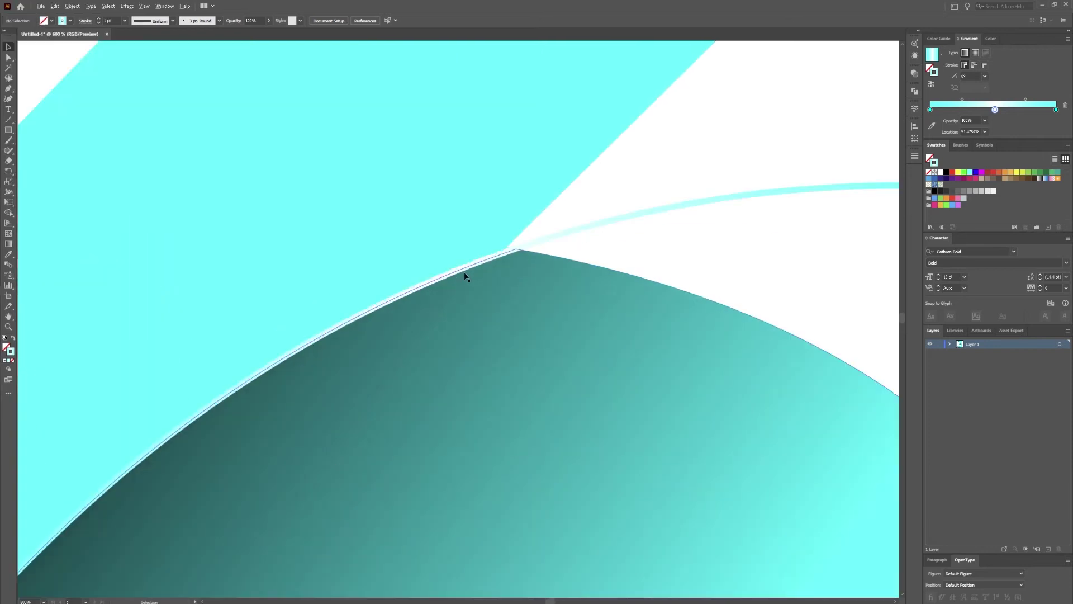
pyautogui.press('c')
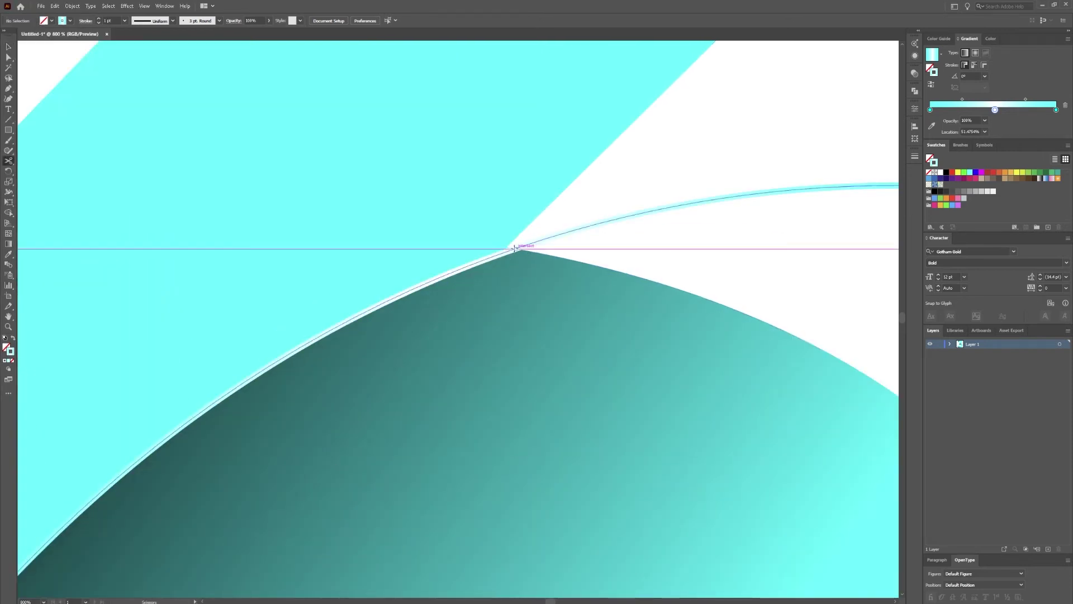
pyautogui.click(514, 248)
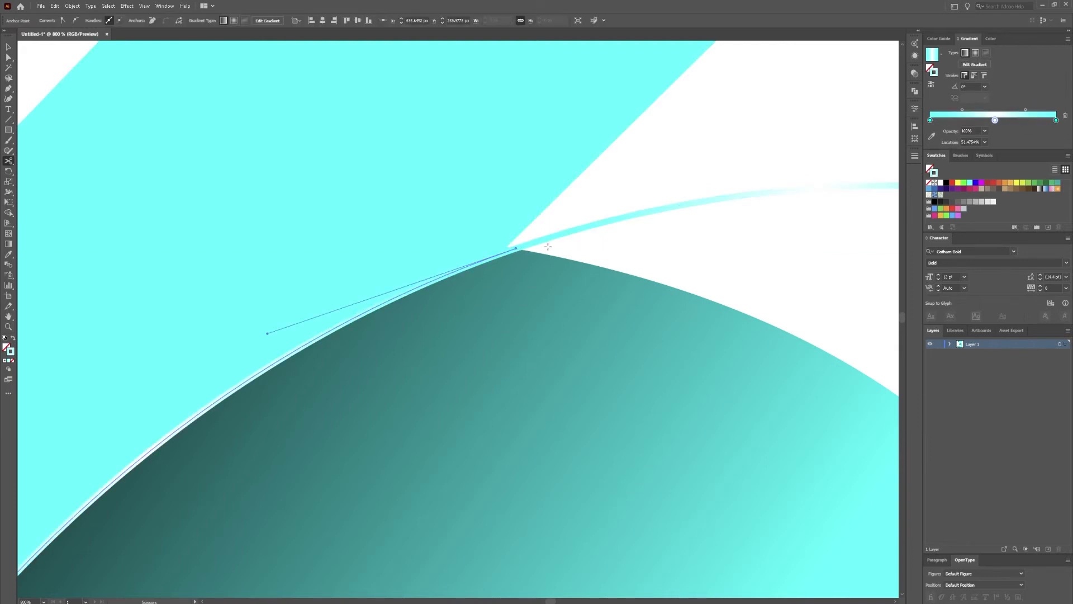
pyautogui.scroll(-1, 386, 273)
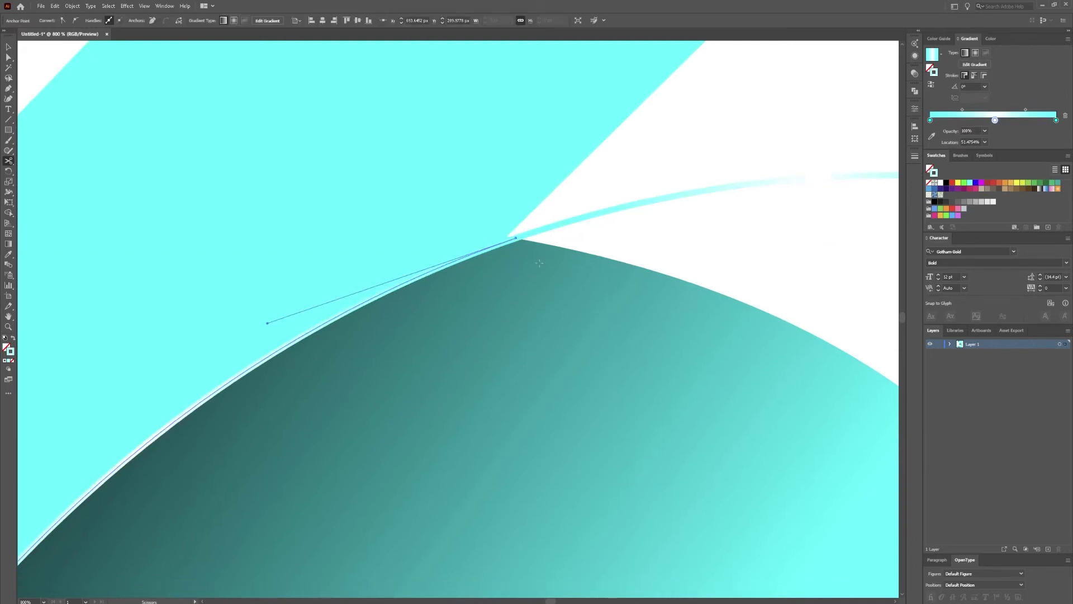
pyautogui.press('v')
pyautogui.click(655, 220)
pyautogui.press('Delete')
pyautogui.scroll(-5, 371, 256)
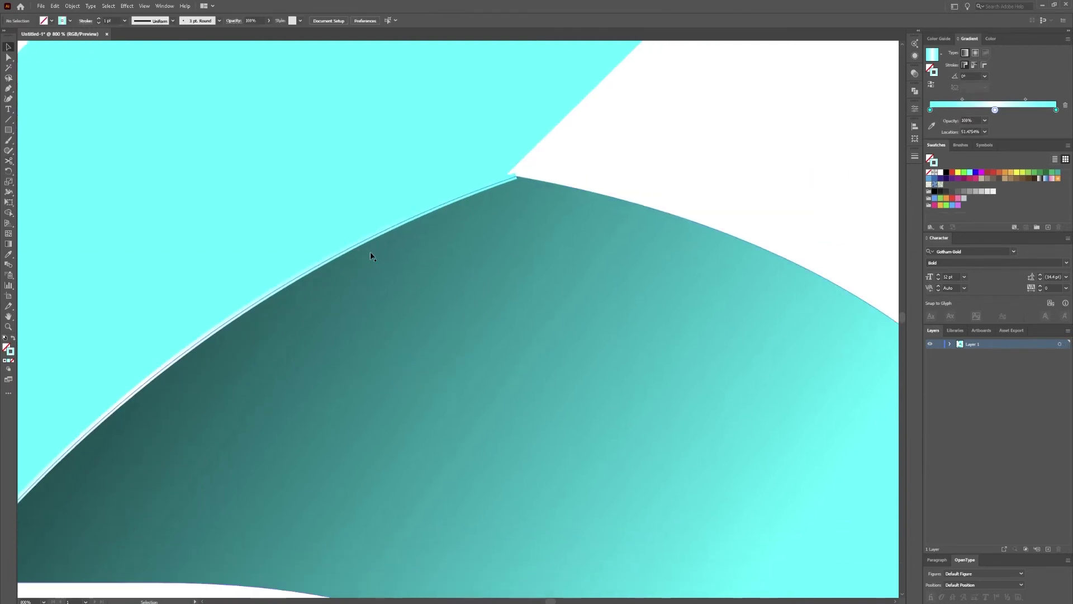
# - Cut the middle curve at its lower crossing with the 3's inner edge and delete the overhanging end
pyautogui.moveTo(266, 376); pyautogui.dragTo(662, 226)
pyautogui.press('c')
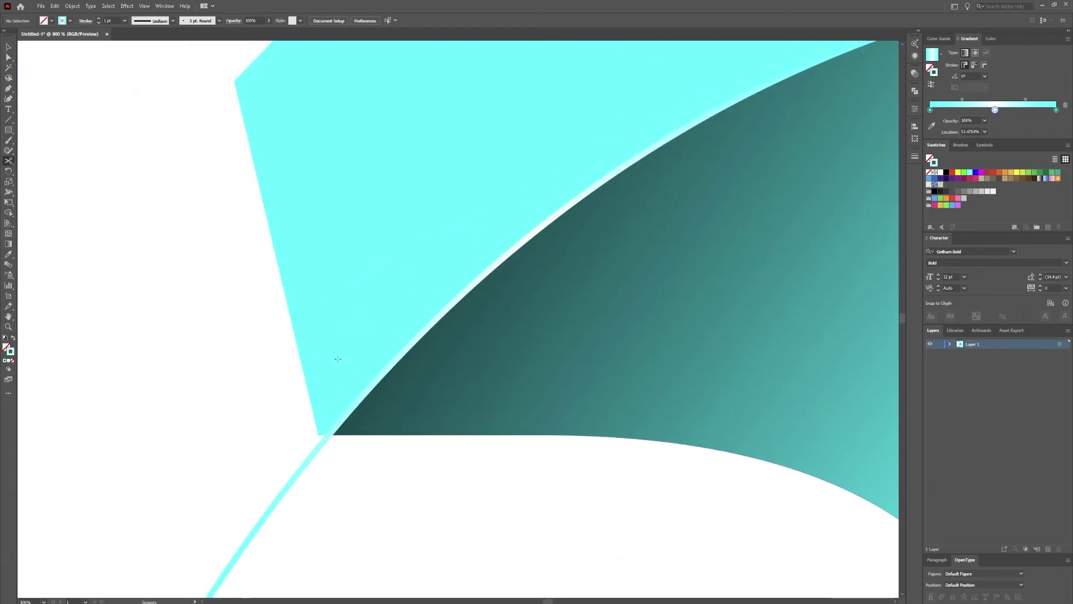
pyautogui.click(330, 435)
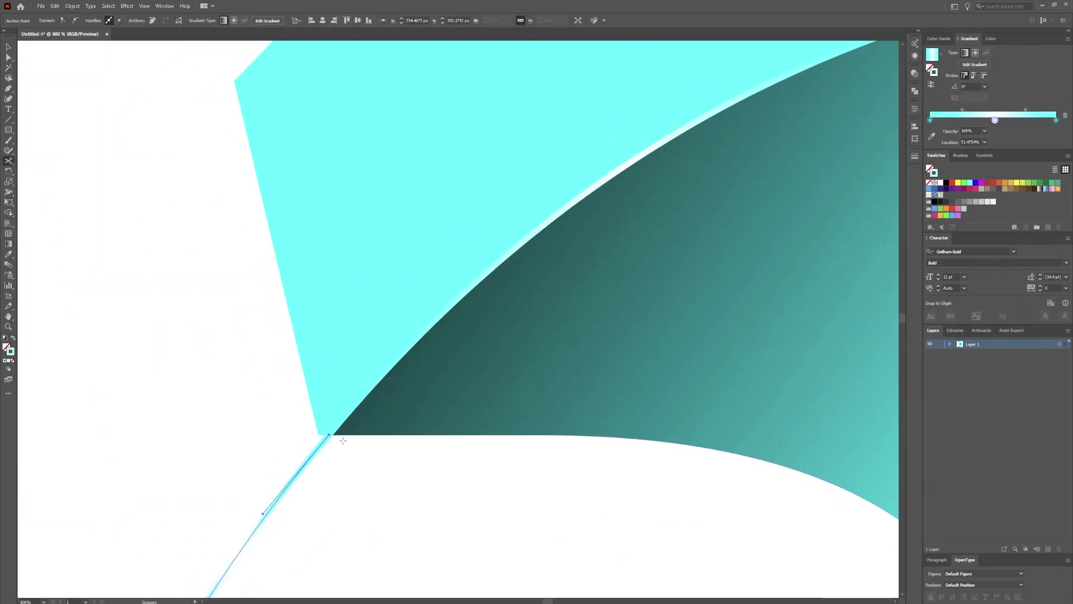
pyautogui.press('v')
pyautogui.press('Delete')
pyautogui.scroll(-4, 513, 357)
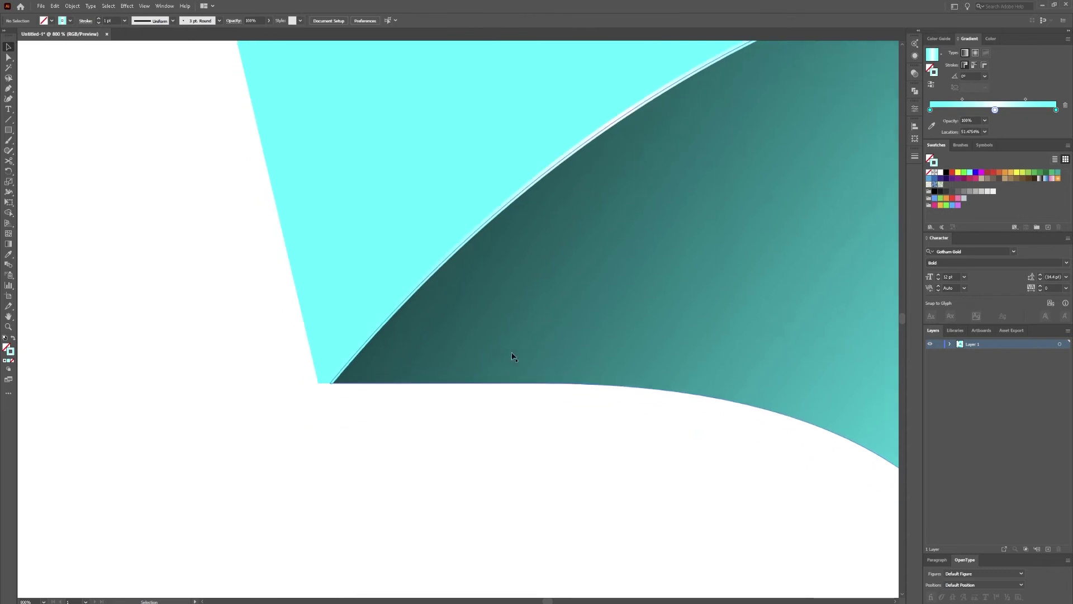
# - Cut the lower curve where it leaves the 3, remove its overhanging ends, and trim the corner curve's overhang in the same way
pyautogui.hotkey('ctrl', '0')
pyautogui.scroll(6, 481, 429)
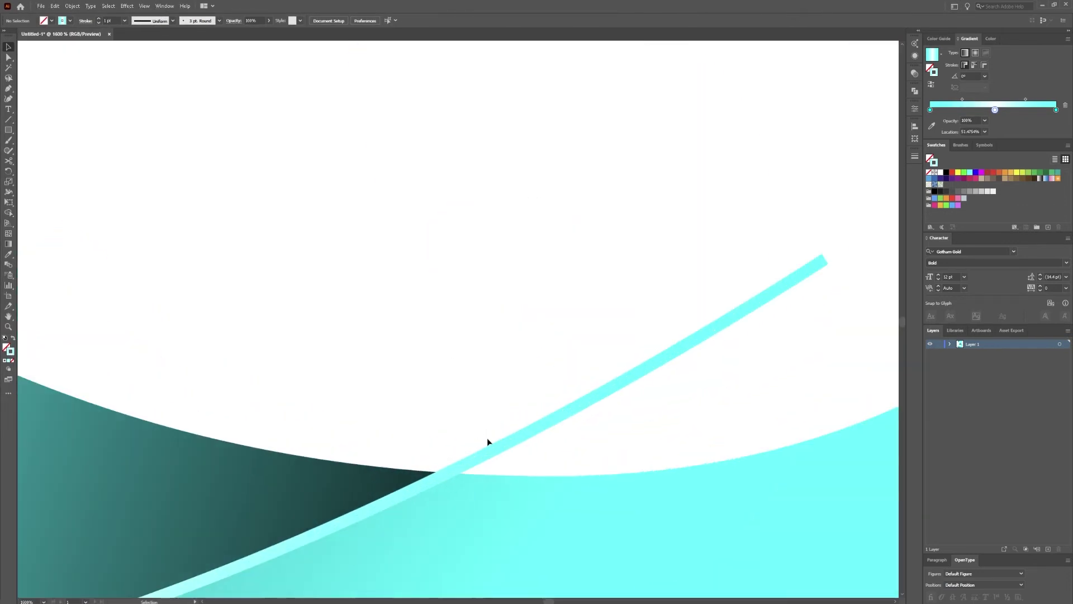
pyautogui.press('c')
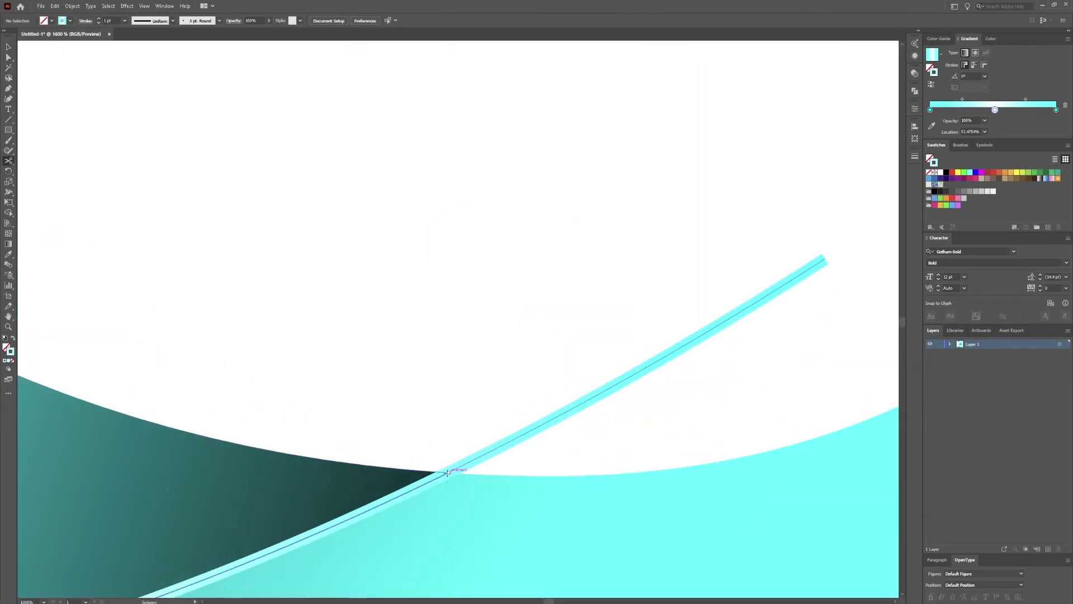
pyautogui.click(447, 472)
pyautogui.scroll(-10, 376, 410)
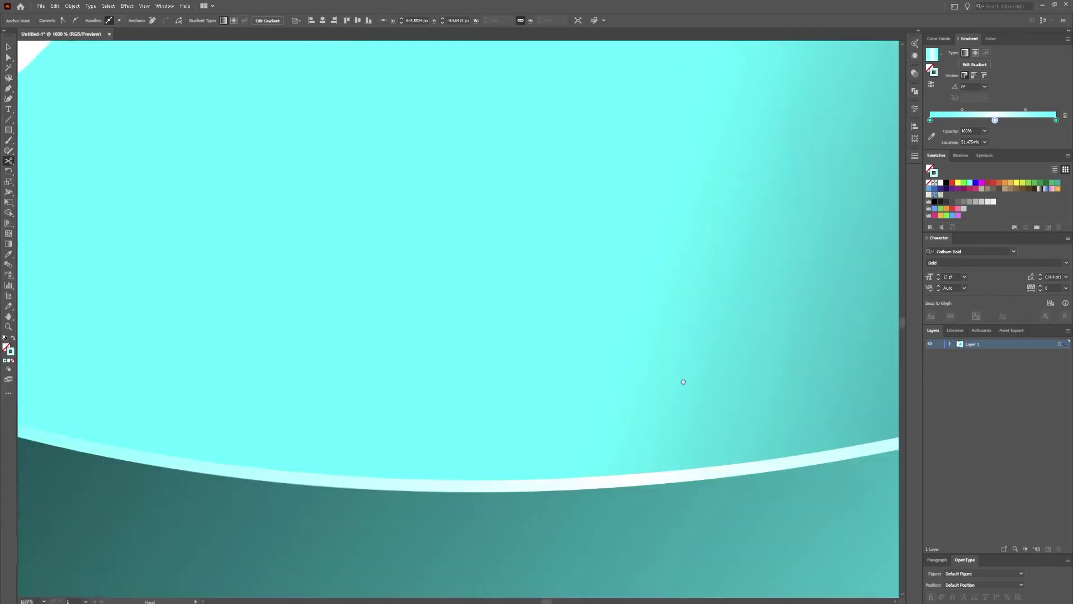
pyautogui.scroll(-4, 683, 382)
pyautogui.scroll(-3, 556, 275)
pyautogui.click(607, 338)
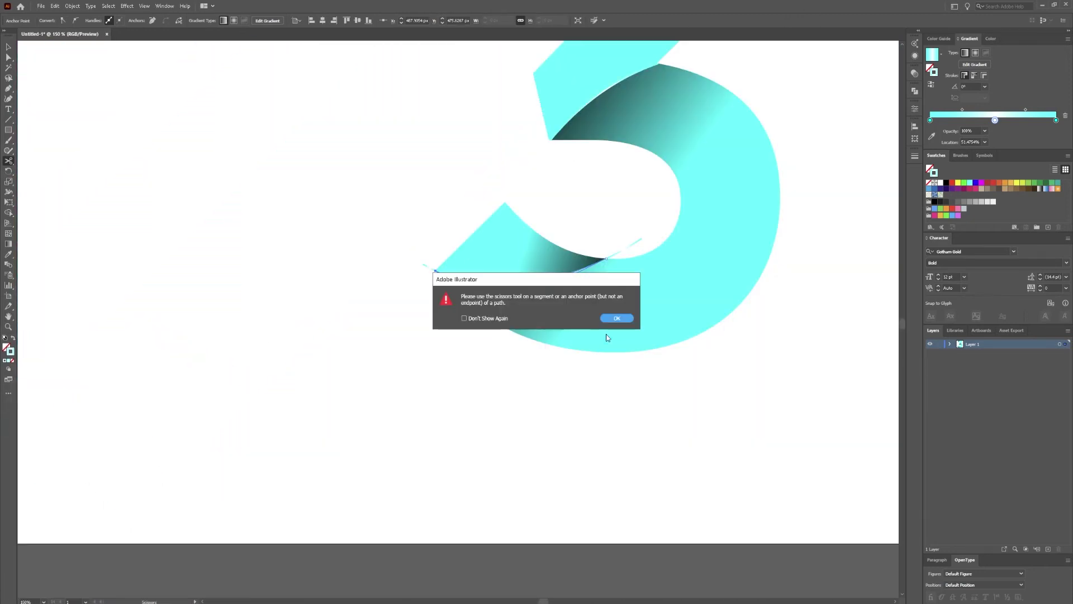
pyautogui.press('Return')
pyautogui.scroll(6, 534, 240)
pyautogui.scroll(-3, 529, 280)
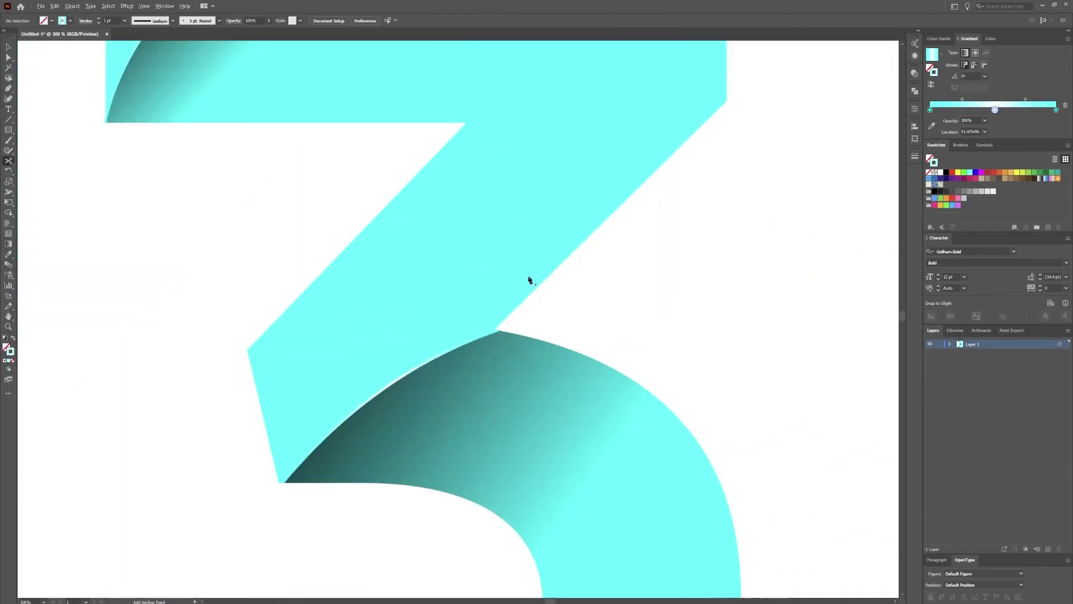
pyautogui.scroll(-5, 529, 279)
pyautogui.press('v')
pyautogui.moveTo(667, 264); pyautogui.dragTo(721, 286)
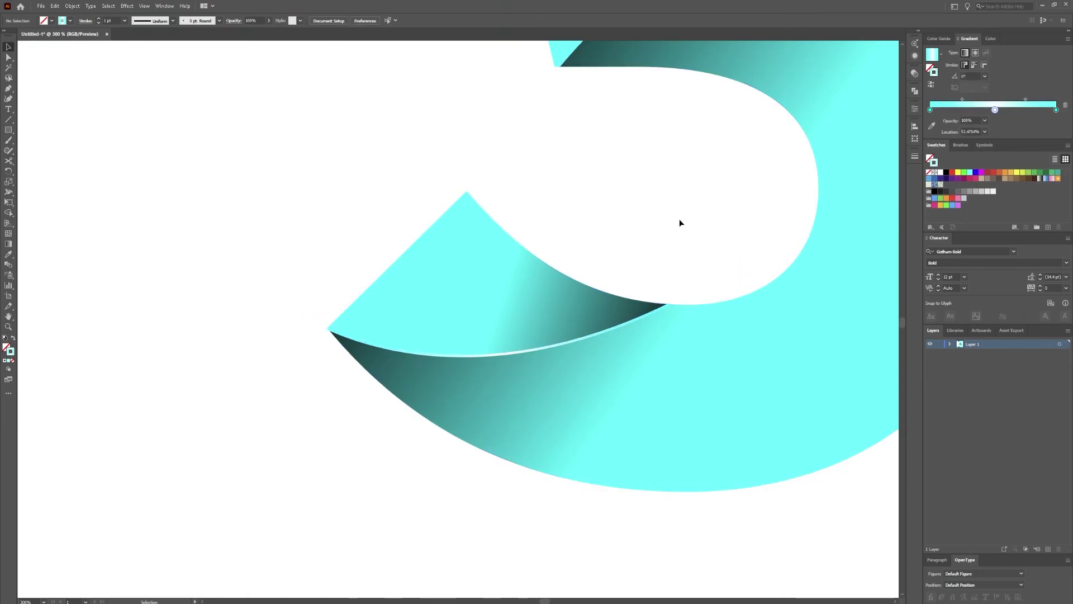
# - Examine the trimmed lower curve's stroke properties and the whole numeral at 100% zoom
pyautogui.click(652, 317)
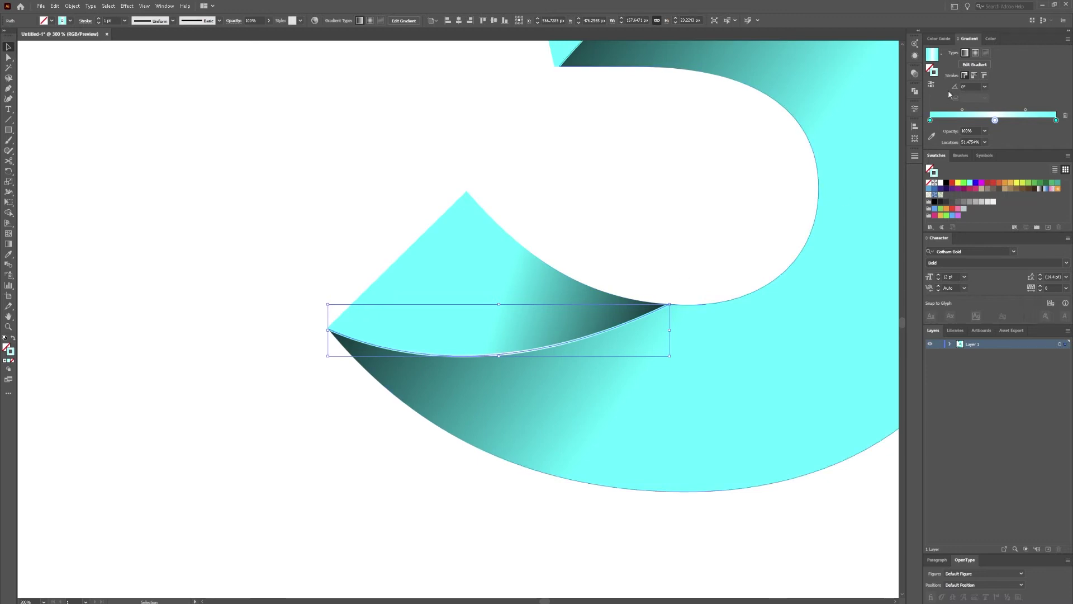
pyautogui.click(915, 109)
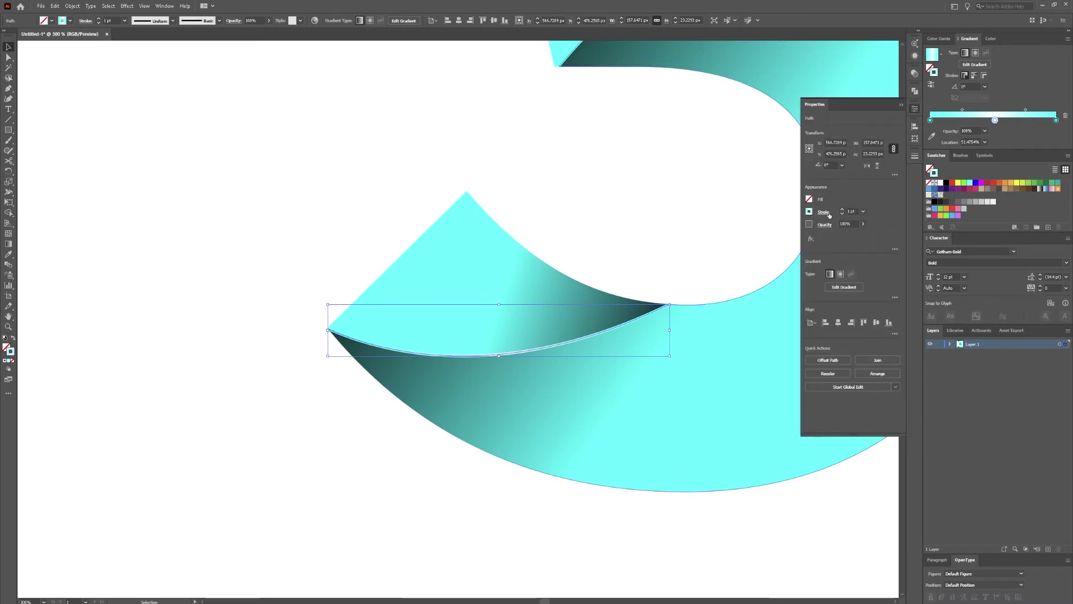
pyautogui.click(748, 184)
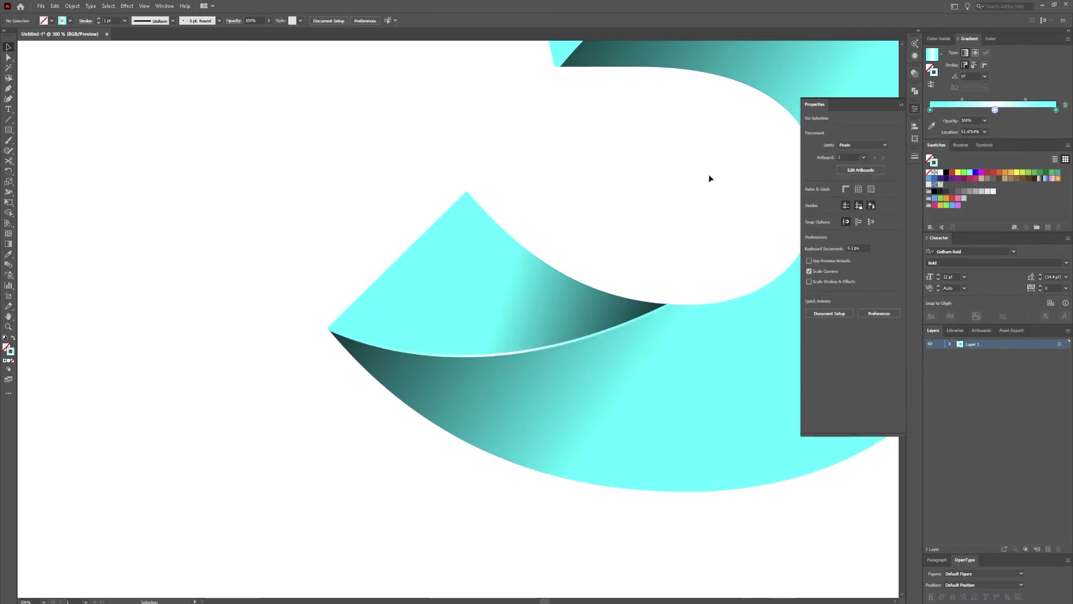
pyautogui.hotkey('ctrl', '1')
pyautogui.moveTo(722, 117); pyautogui.dragTo(496, 319)
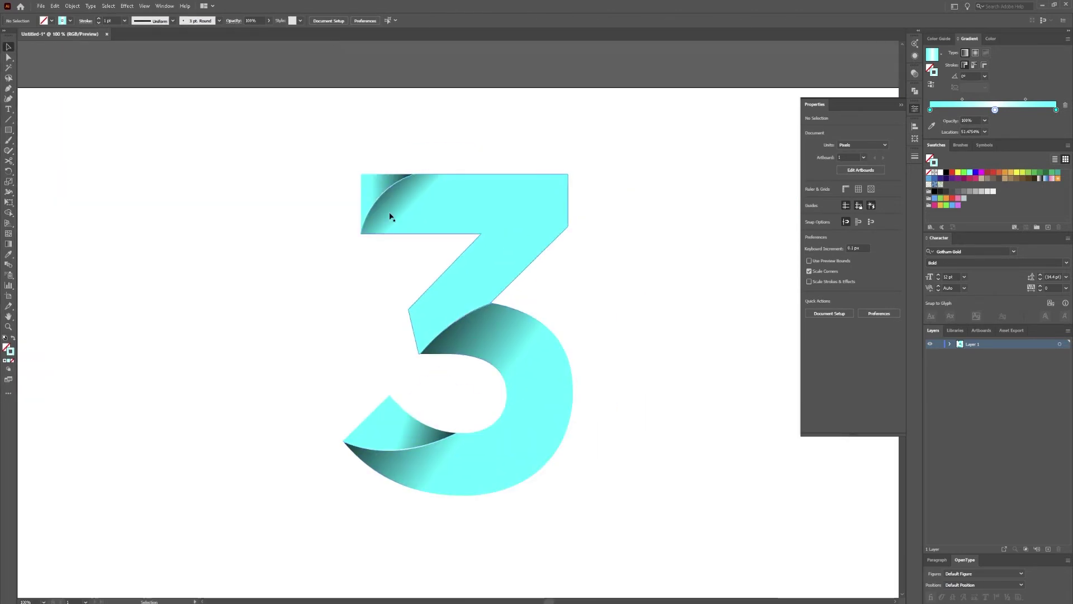
# - Set the stroke weight of the 3's three curved fold lines to 7 pt
pyautogui.click(385, 193)
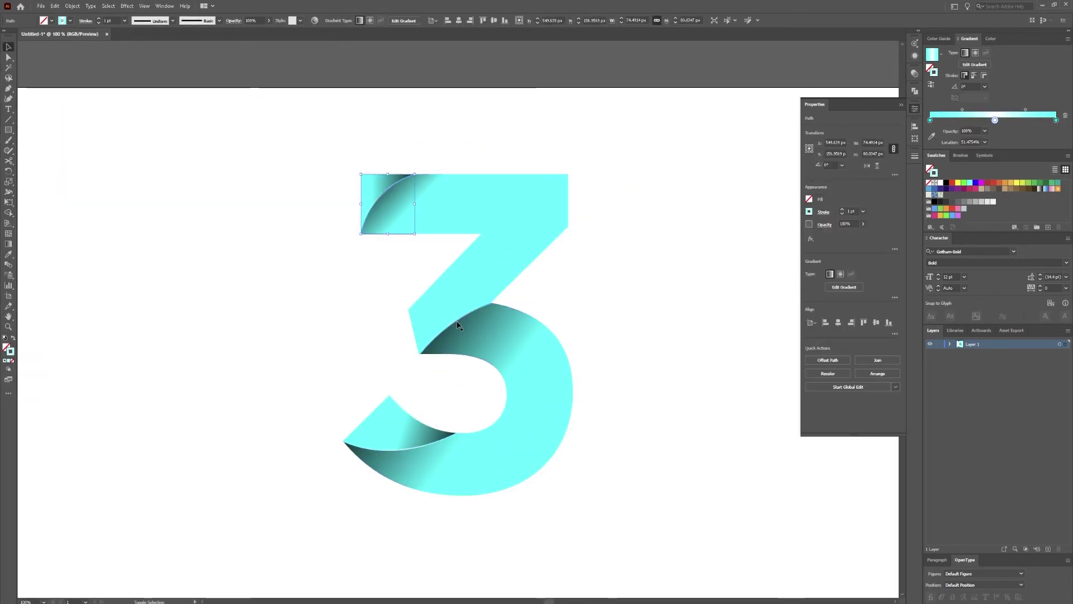
pyautogui.keyDown('shift'); pyautogui.click(456, 330); pyautogui.keyUp('shift')
pyautogui.keyDown('shift'); pyautogui.click(434, 444); pyautogui.keyUp('shift')
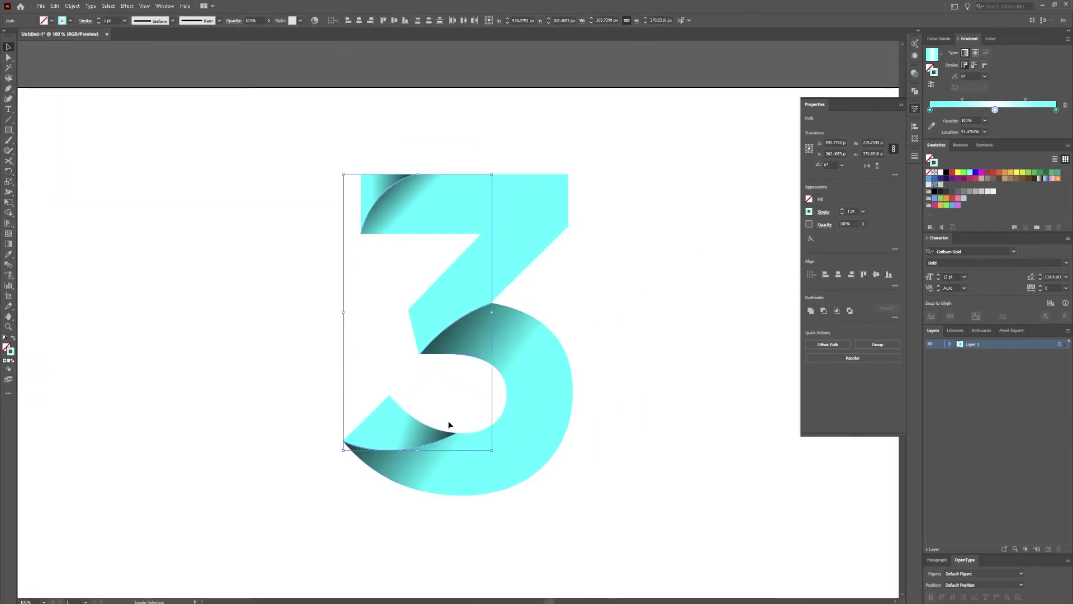
pyautogui.click(821, 213)
pyautogui.click(769, 221)
pyautogui.click(769, 221)
pyautogui.click(769, 222)
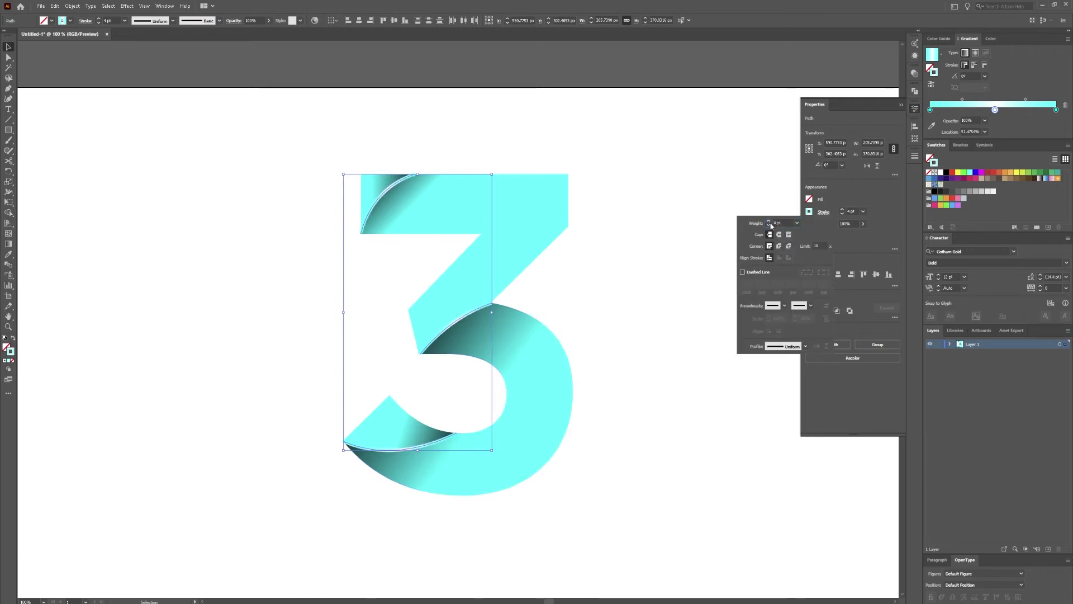
pyautogui.click(769, 221)
pyautogui.click(769, 222)
pyautogui.click(769, 221)
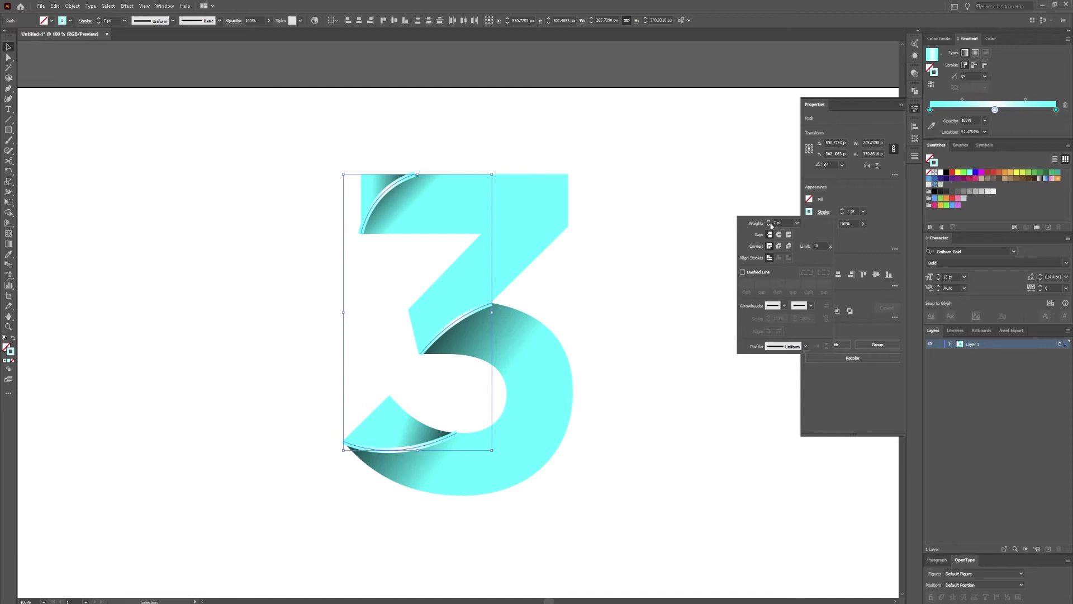
# - Apply the width profile that tapers at both ends to the three fold lines and deselect them
pyautogui.click(793, 347)
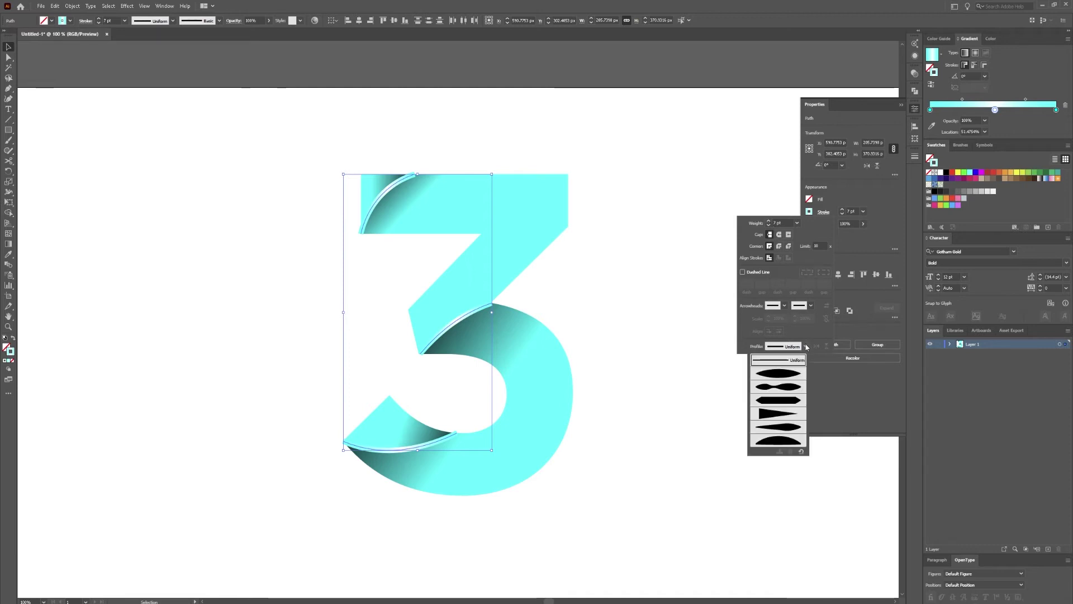
pyautogui.click(790, 375)
pyautogui.press('Escape')
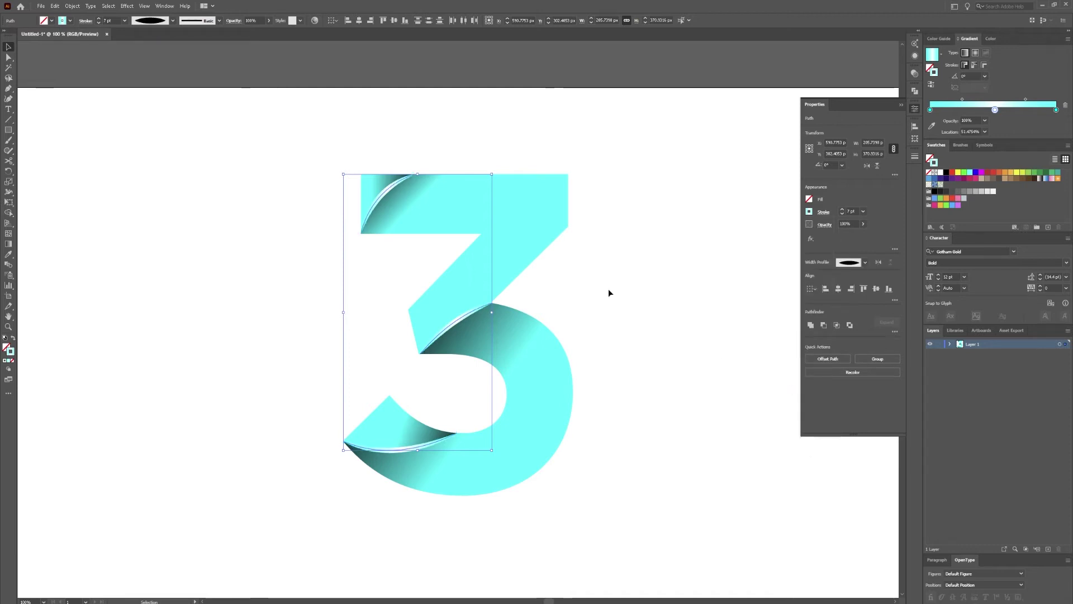
pyautogui.click(615, 266)
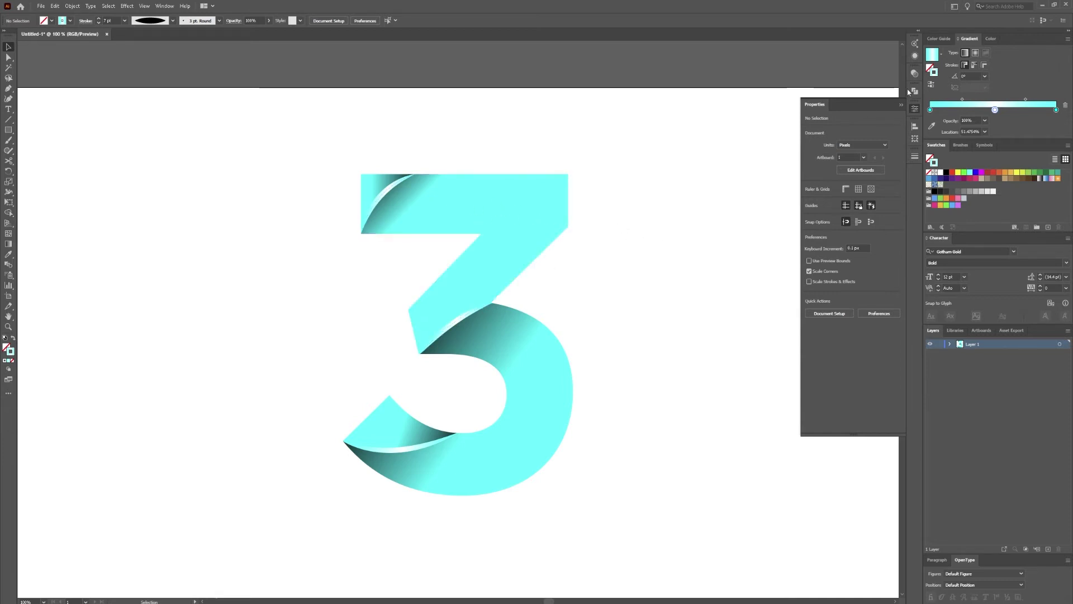
# - Duplicate the 3's upper segment beside the numeral and give the copy a 40 pt stroke
pyautogui.click(519, 222)
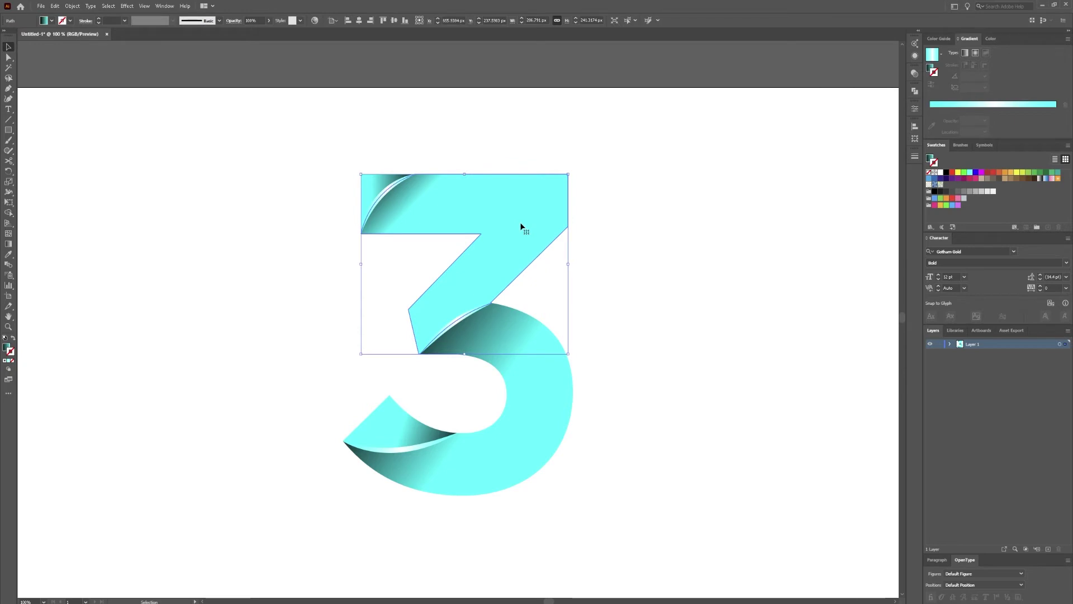
pyautogui.moveTo(519, 222); pyautogui.dragTo(769, 216)
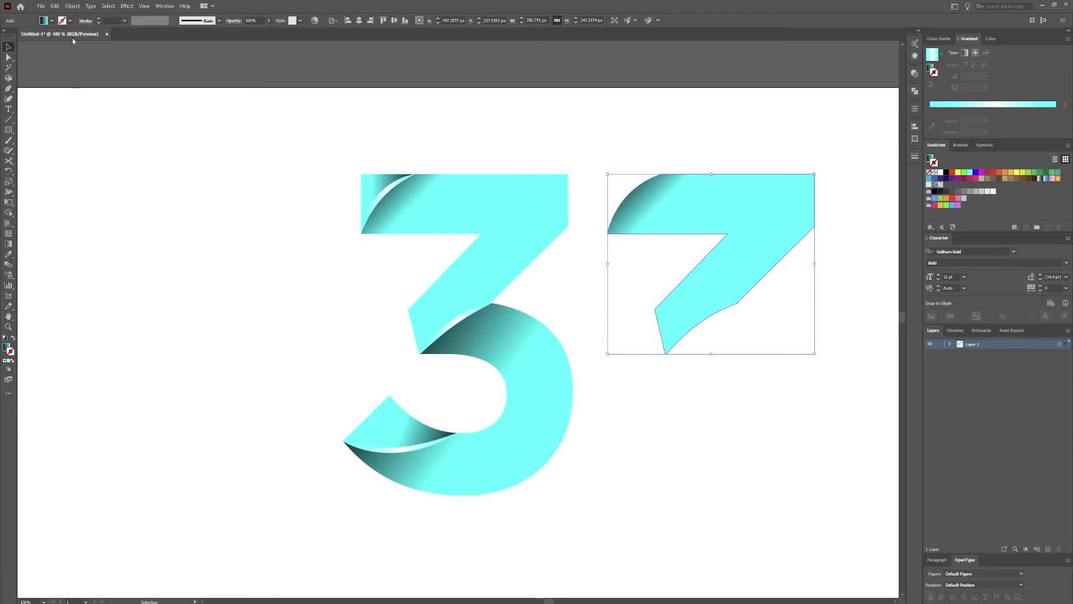
pyautogui.click(99, 23)
pyautogui.click(124, 21)
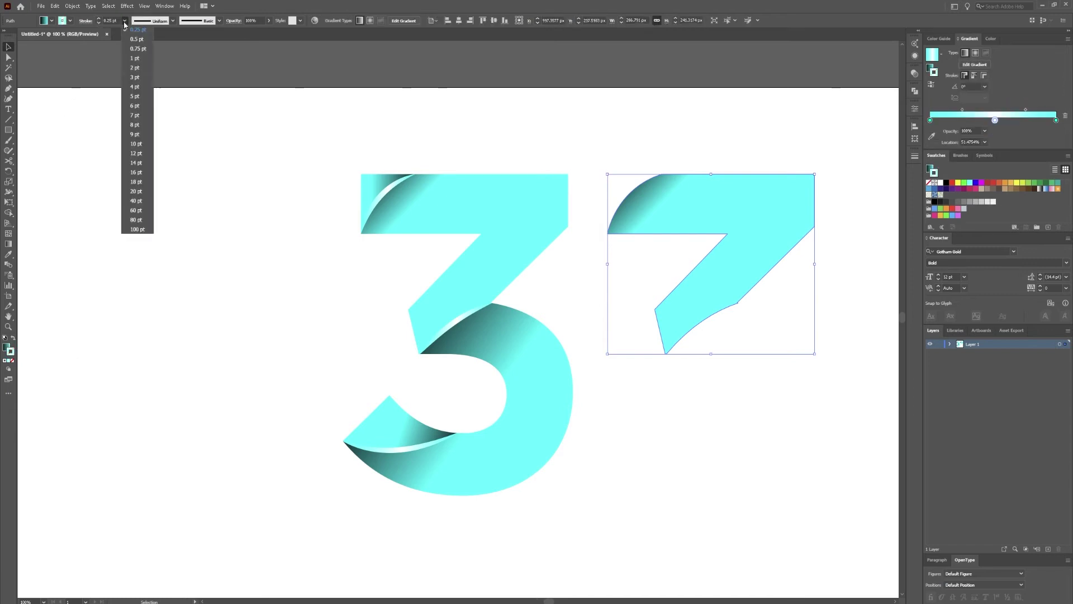
pyautogui.click(140, 192)
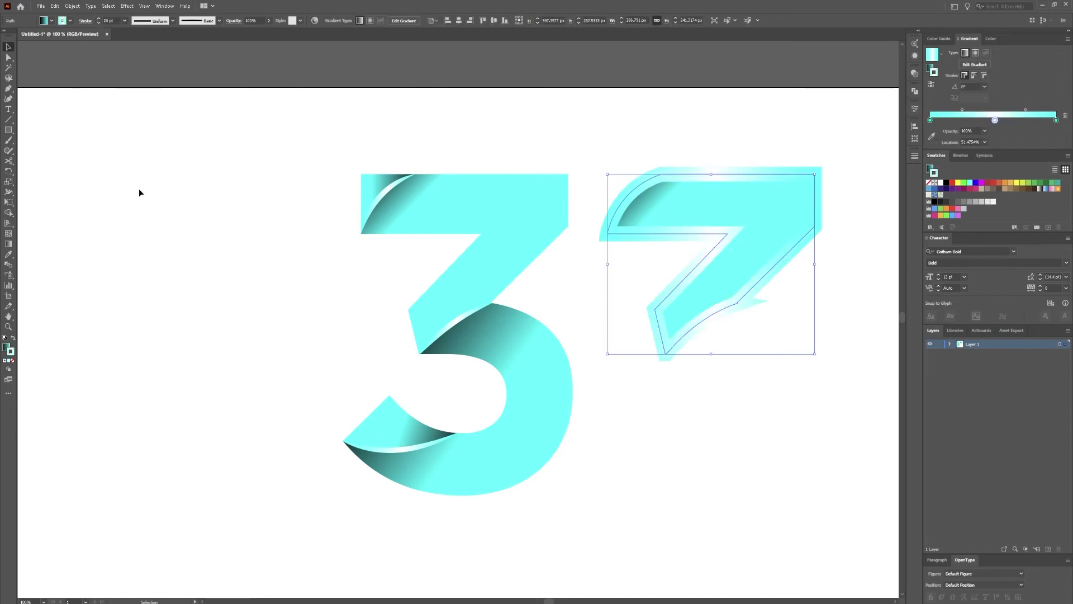
pyautogui.click(124, 20)
pyautogui.click(139, 202)
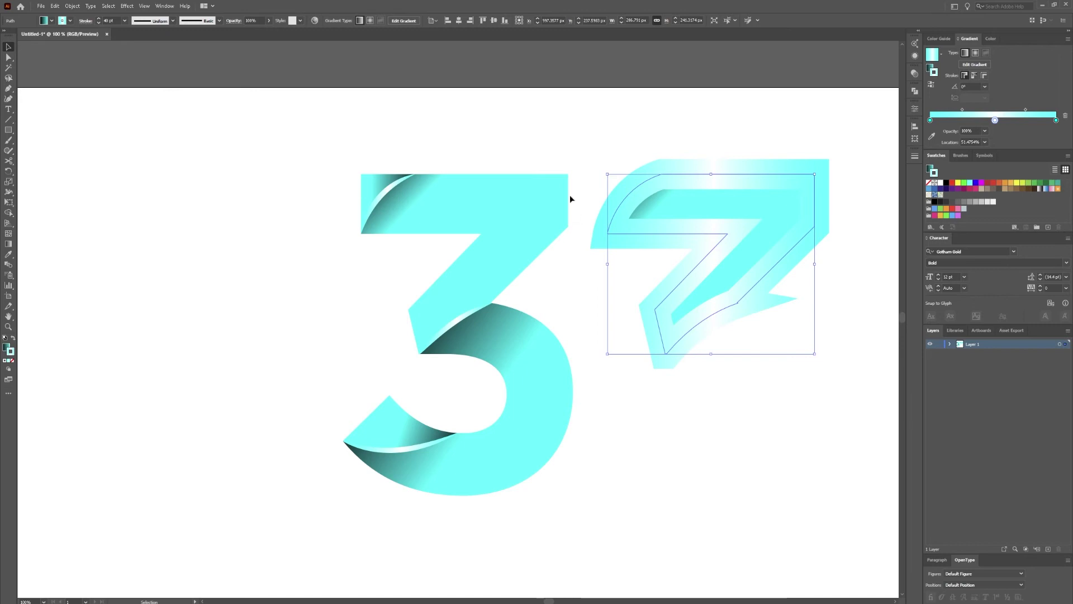
# - Expand the copy's fill and stroke into shapes and ungroup the result
pyautogui.rightClick(776, 176)
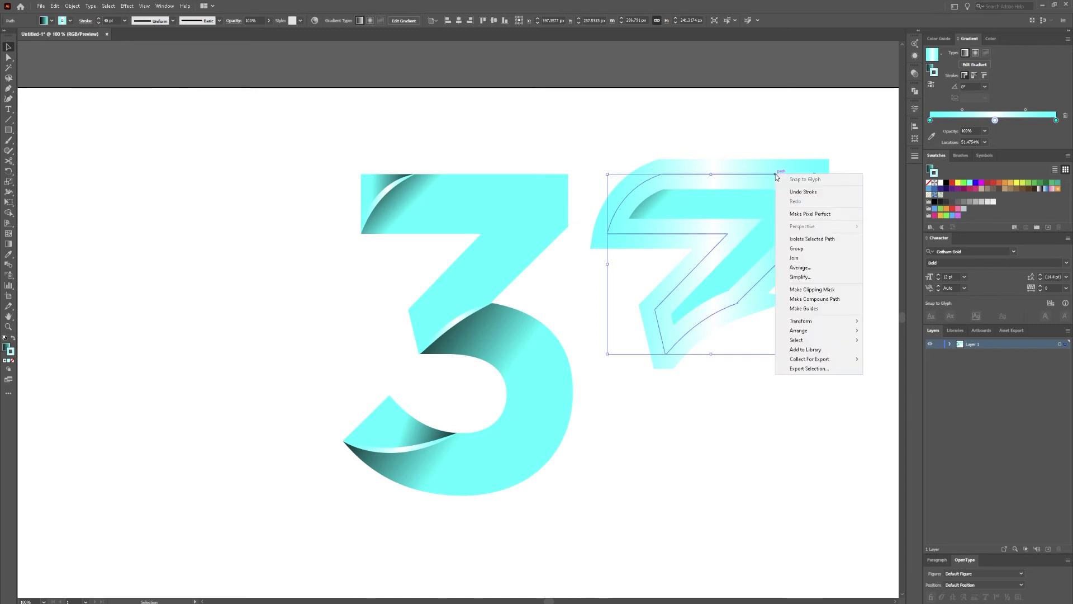
pyautogui.click(719, 182)
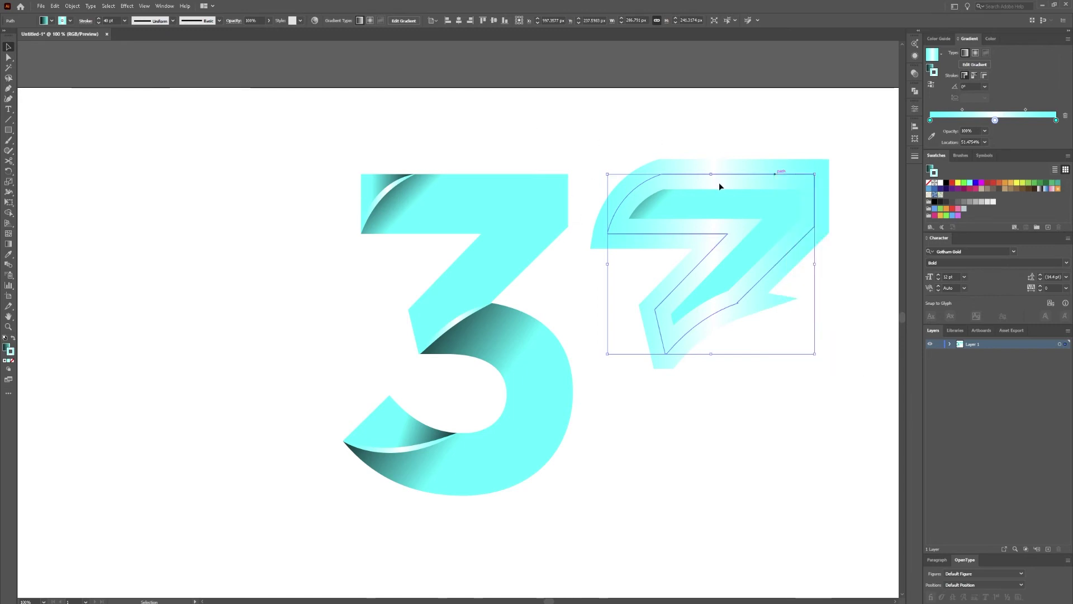
pyautogui.click(76, 9)
pyautogui.click(112, 111)
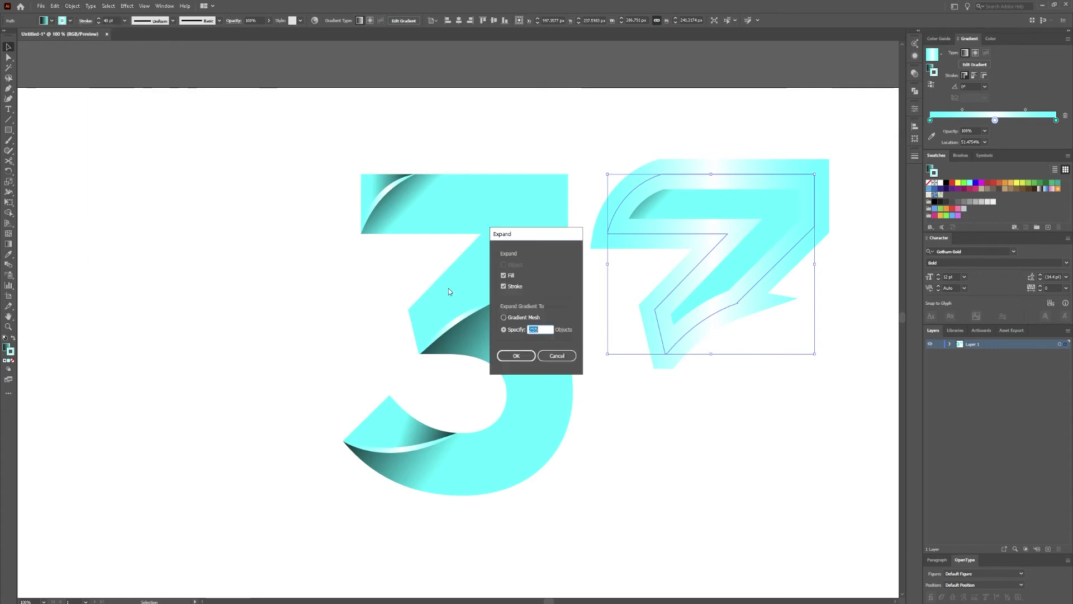
pyautogui.click(514, 356)
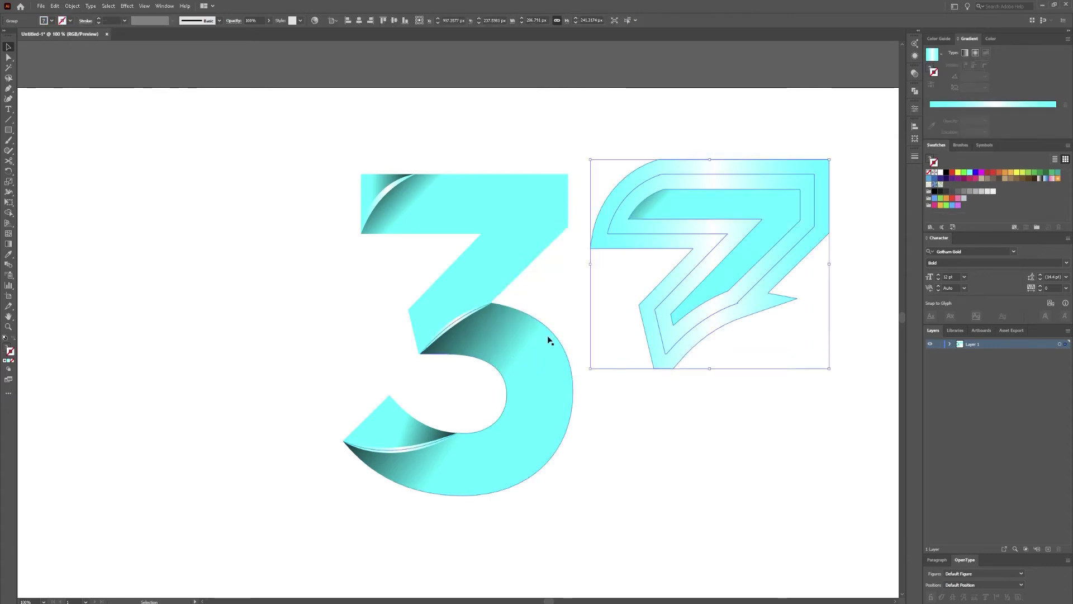
pyautogui.rightClick(716, 230)
pyautogui.click(758, 307)
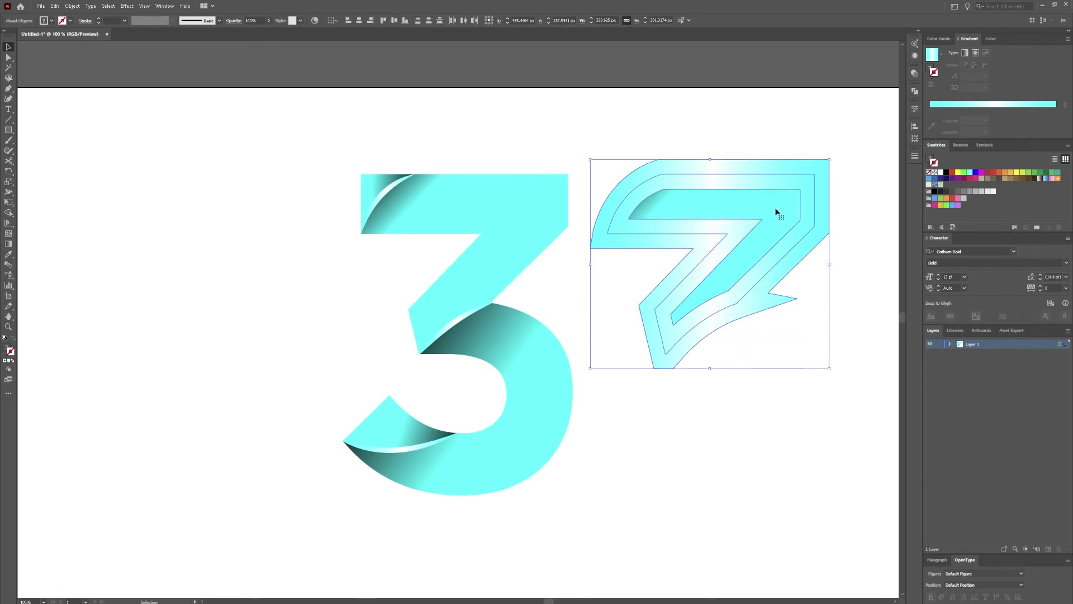
pyautogui.press('a')
pyautogui.click(768, 139)
pyautogui.moveTo(758, 212); pyautogui.dragTo(723, 331)
pyautogui.press('v')
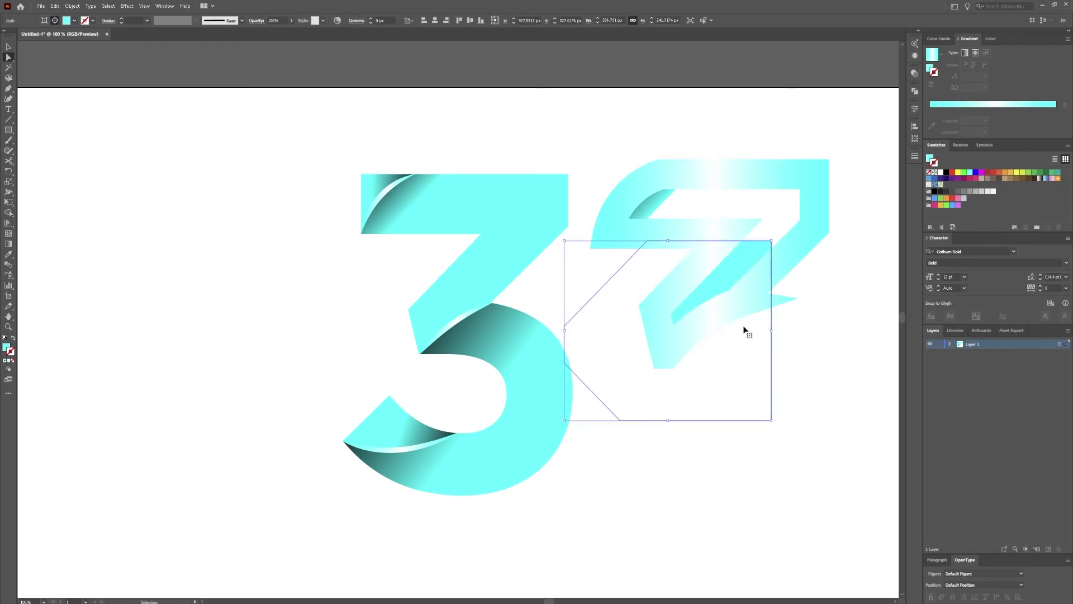
pyautogui.hotkey('ctrl', 'z')
# - Select all the expanded copy's shapes and split them with Pathfinder Divide
pyautogui.moveTo(811, 114); pyautogui.dragTo(685, 402)
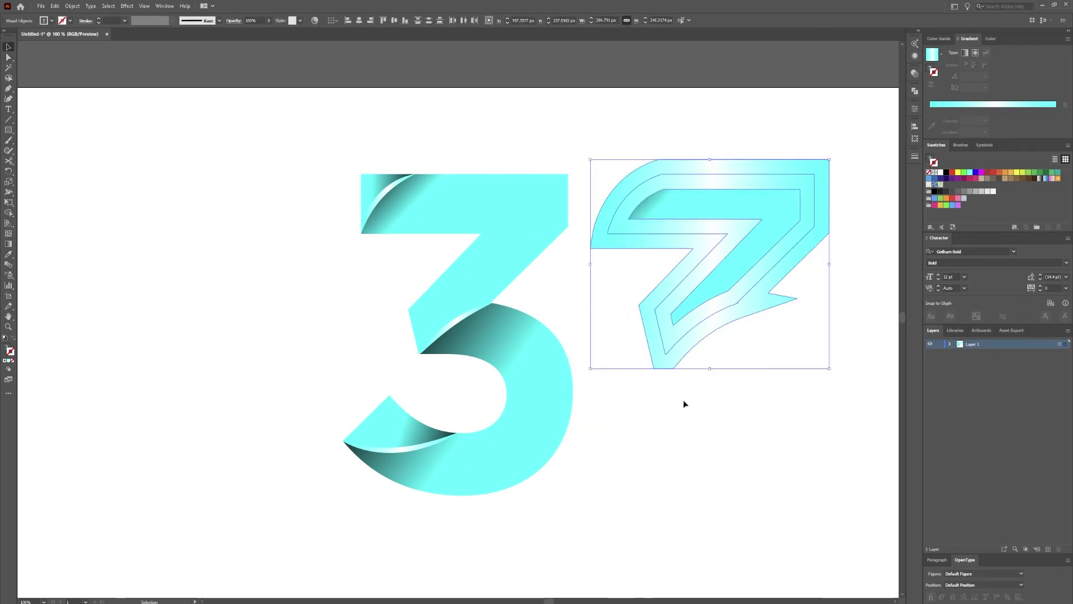
pyautogui.moveTo(850, 117); pyautogui.dragTo(611, 380)
pyautogui.click(914, 91)
pyautogui.click(818, 133)
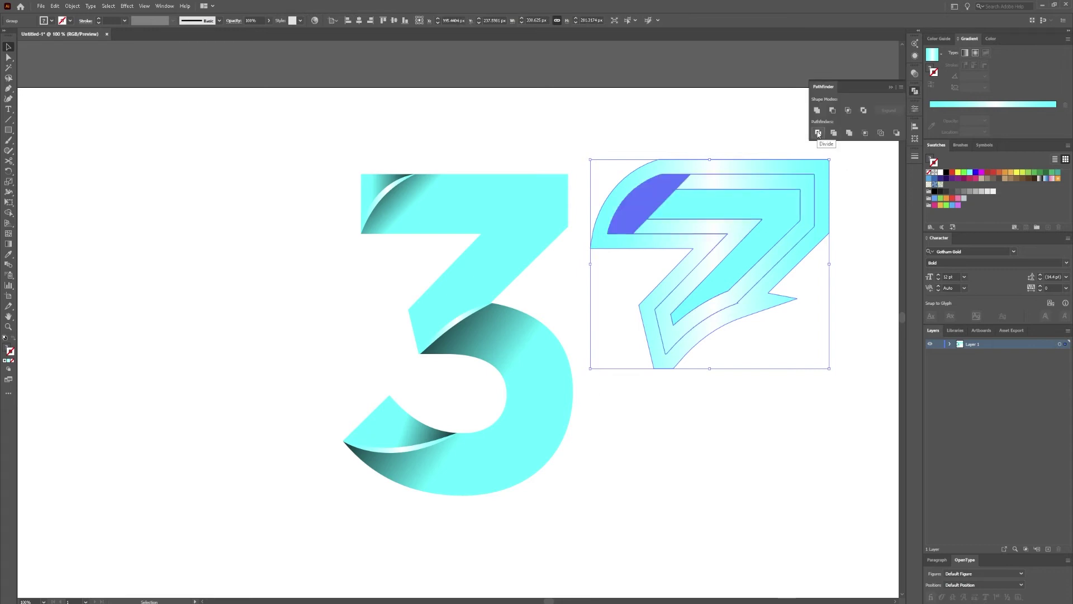
pyautogui.click(689, 119)
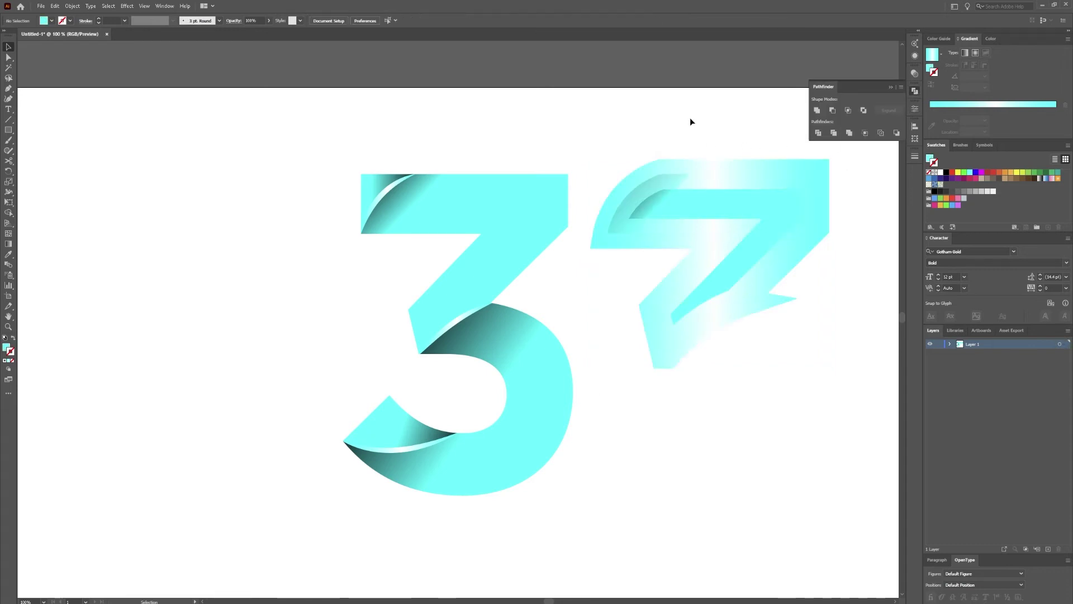
# - Move the divided inner shape onto the 3's upper segment, centre it there and fill it white
pyautogui.press('a')
pyautogui.moveTo(733, 212); pyautogui.dragTo(510, 206)
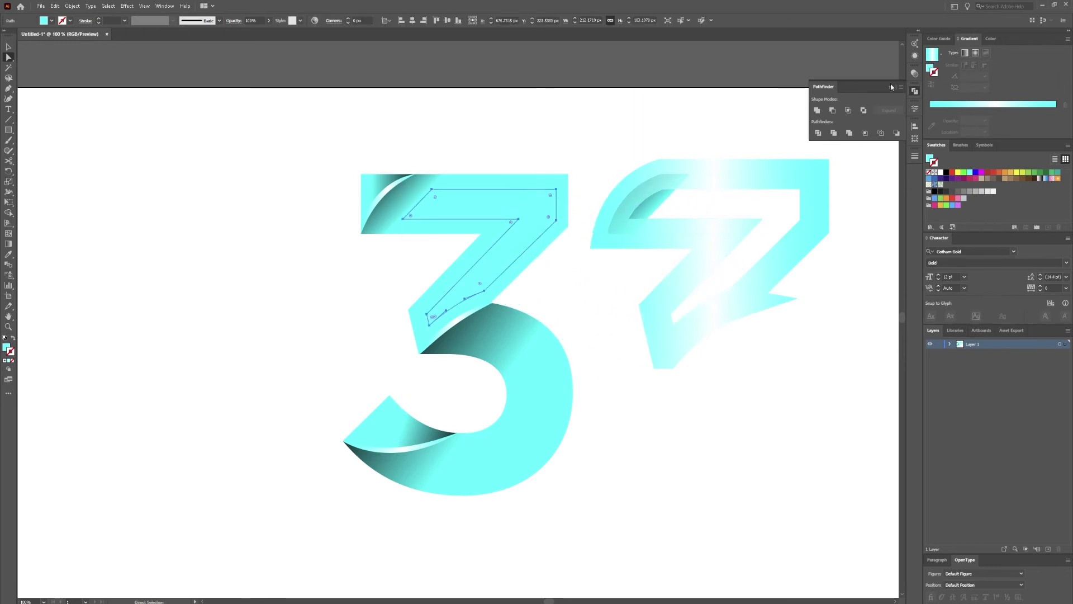
pyautogui.click(930, 69)
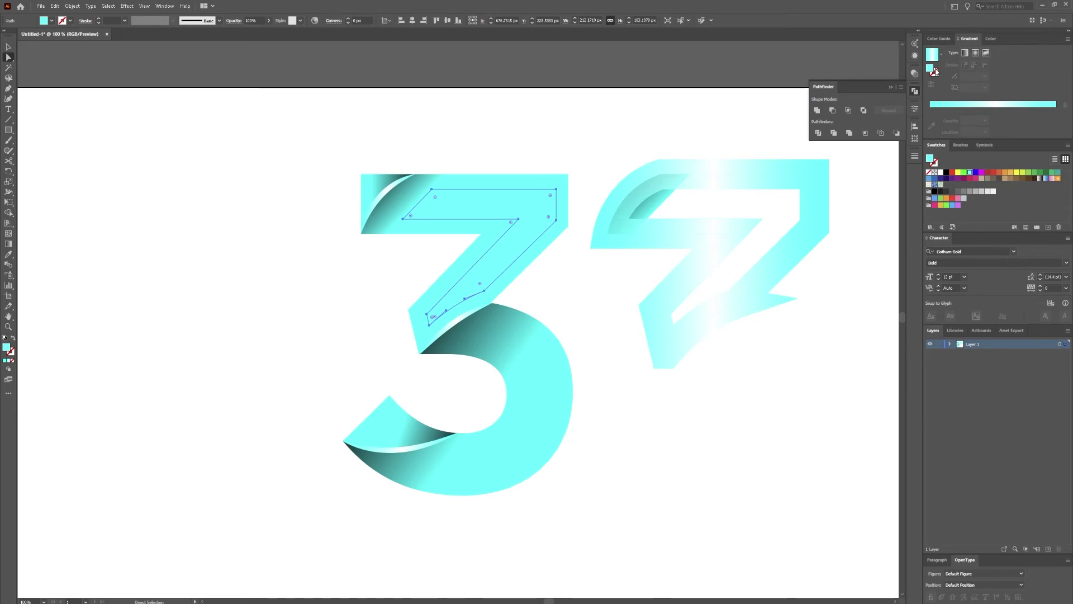
pyautogui.click(940, 175)
pyautogui.hotkey('ctrl', 'shift', 'a')
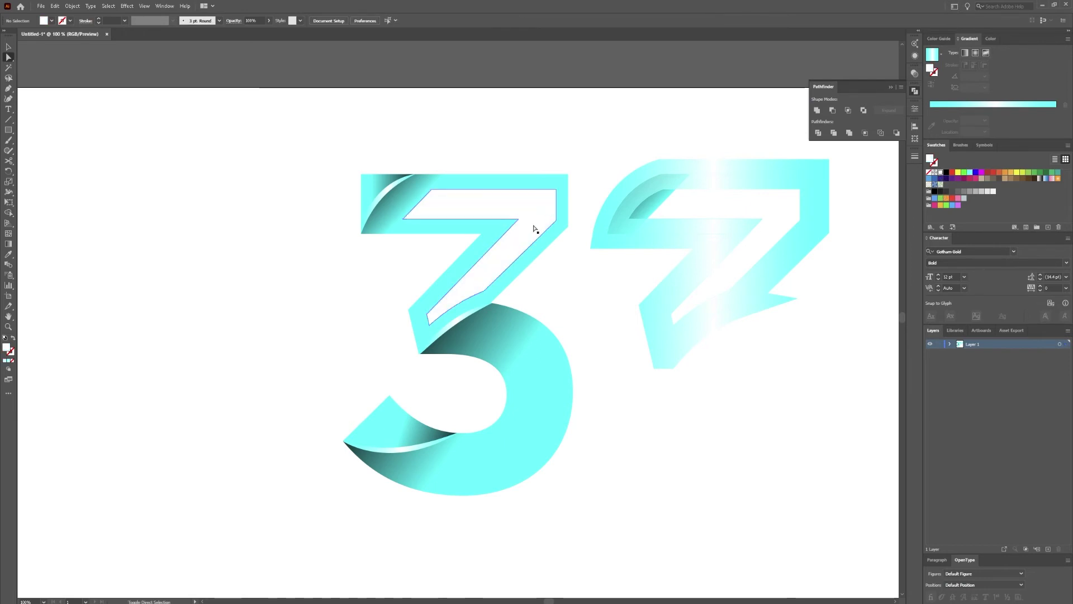
pyautogui.moveTo(530, 228)
pyautogui.mouseDown()
pyautogui.moveTo(535, 218)
pyautogui.moveTo(530, 226)
pyautogui.mouseUp()
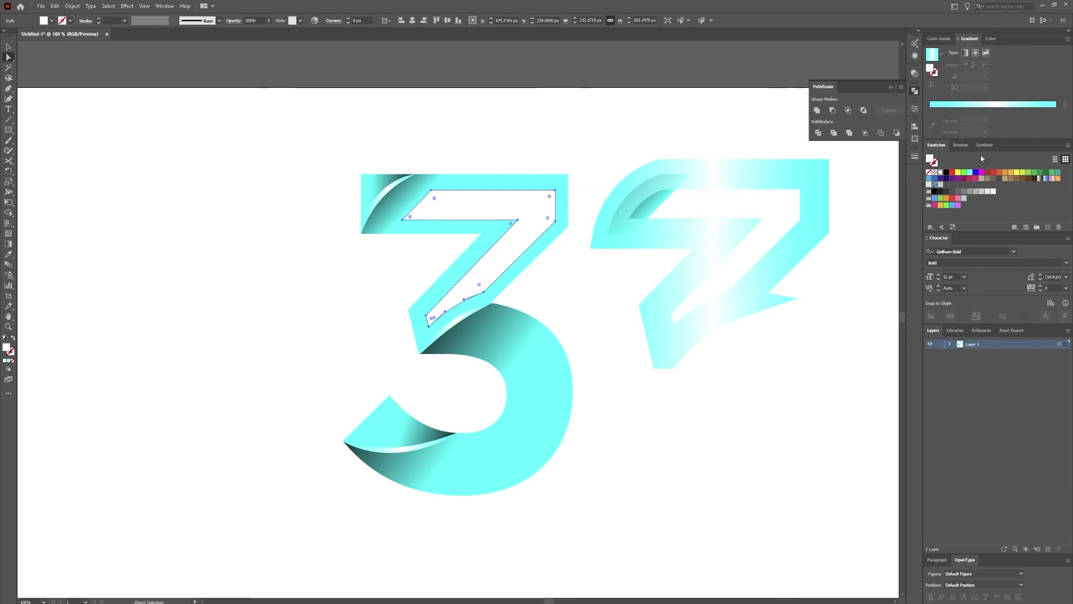
# - Fill the inset shape with the white-to-black linear gradient and recolour its black stop white
pyautogui.click(931, 54)
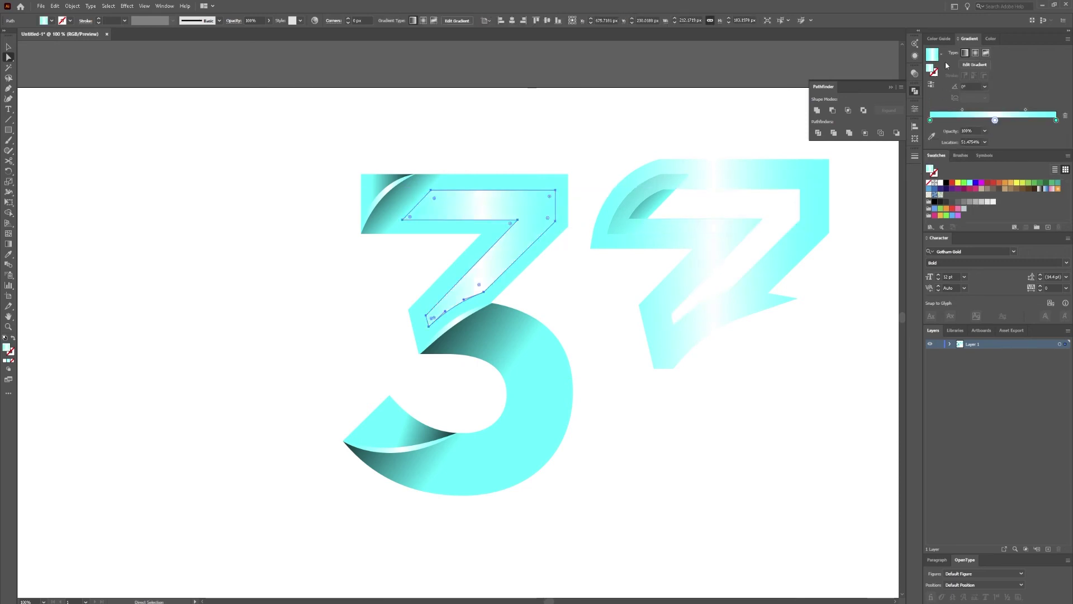
pyautogui.click(941, 54)
pyautogui.click(875, 84)
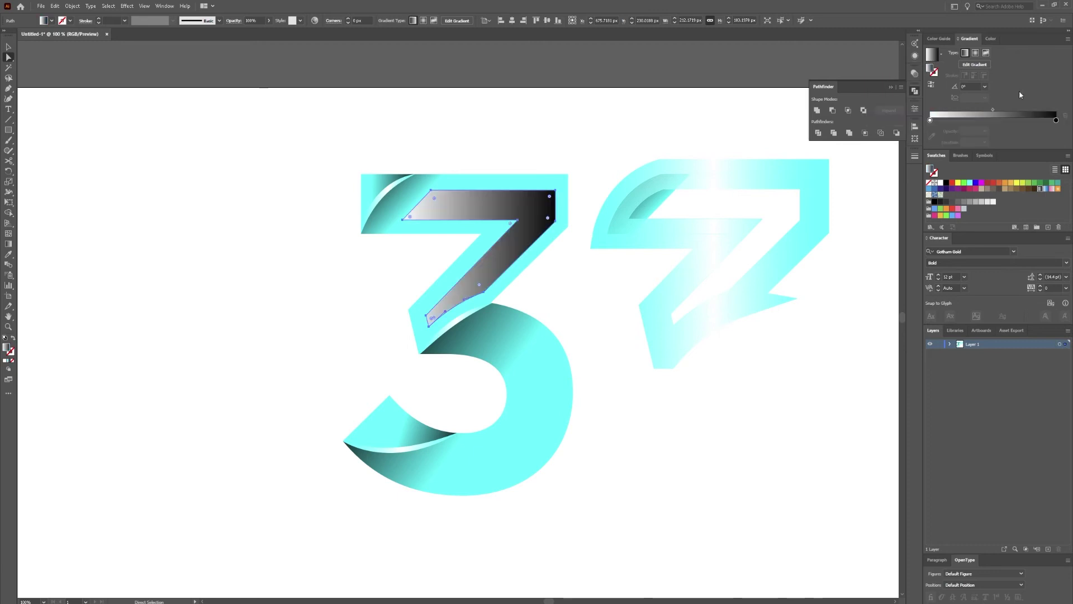
pyautogui.doubleClick(1056, 119)
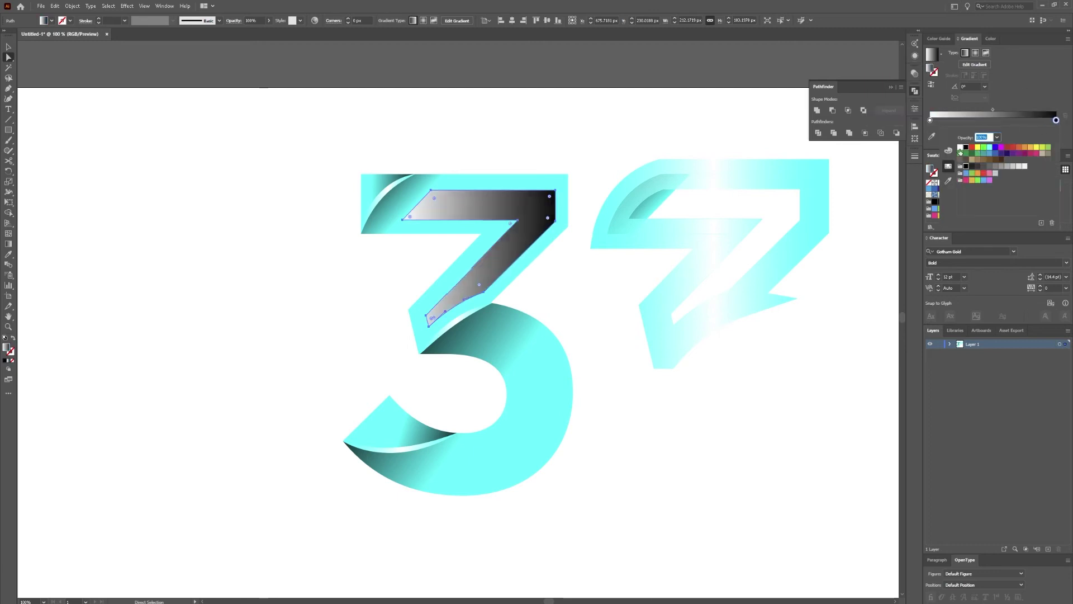
pyautogui.click(960, 148)
pyautogui.click(1043, 129)
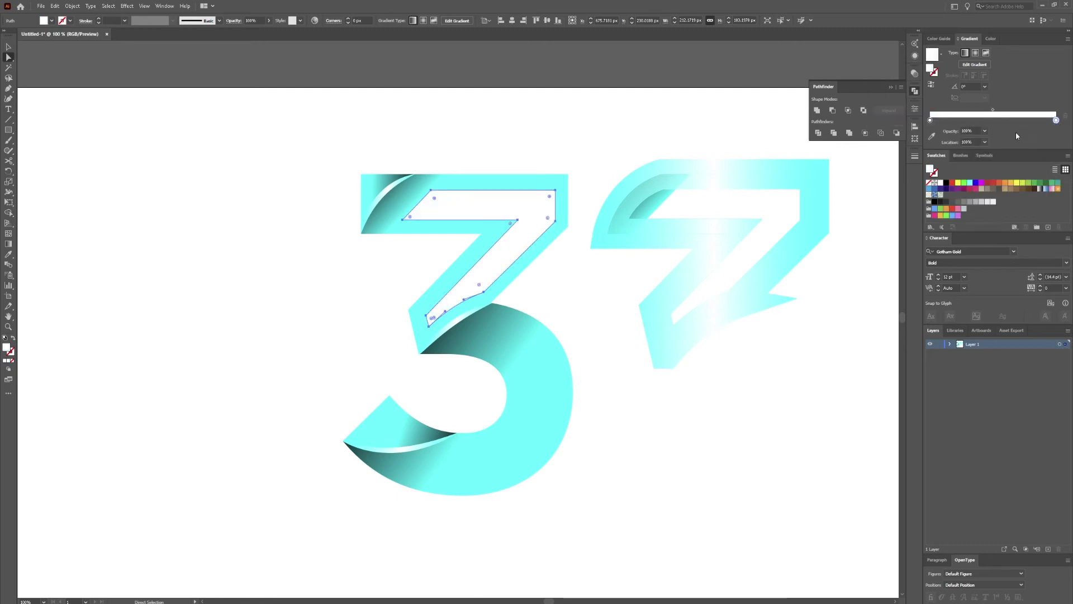
# - Set the inset gradient's end stop to 50% opacity and its start stop to 0%
pyautogui.click(983, 132)
pyautogui.click(997, 186)
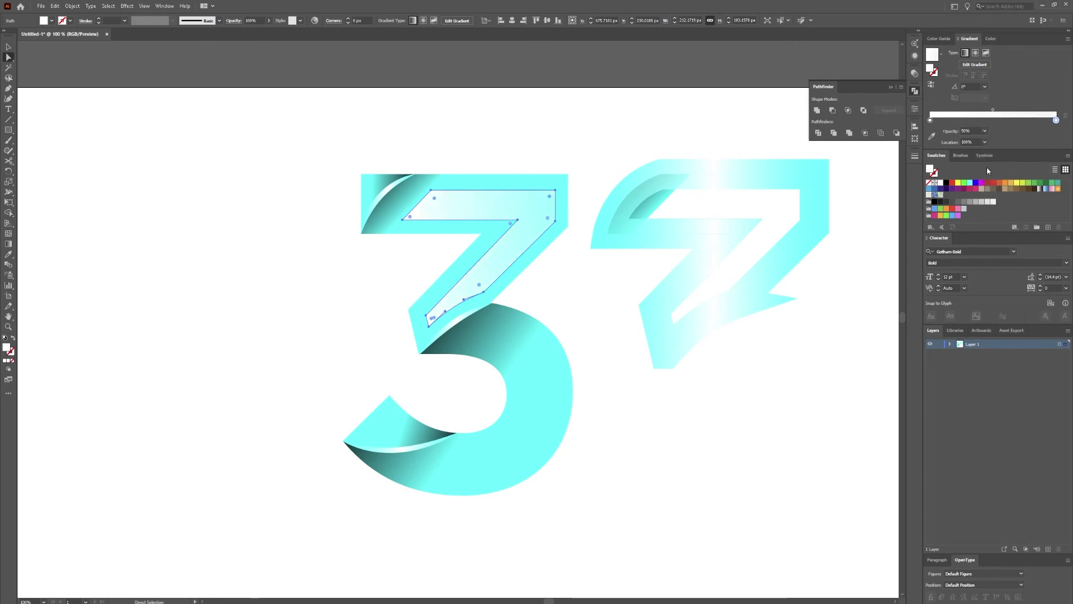
pyautogui.click(930, 119)
pyautogui.click(985, 132)
pyautogui.click(990, 140)
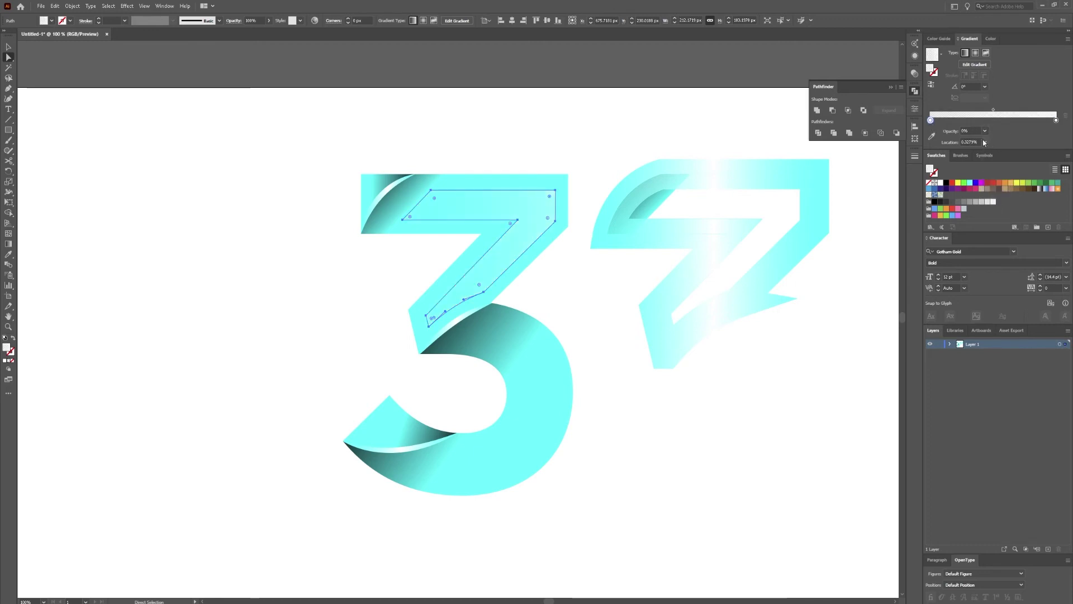
# - Redirect the inset's transparent white gradient diagonally across the shape from upper left to lower right, then deselect it
pyautogui.press('g')
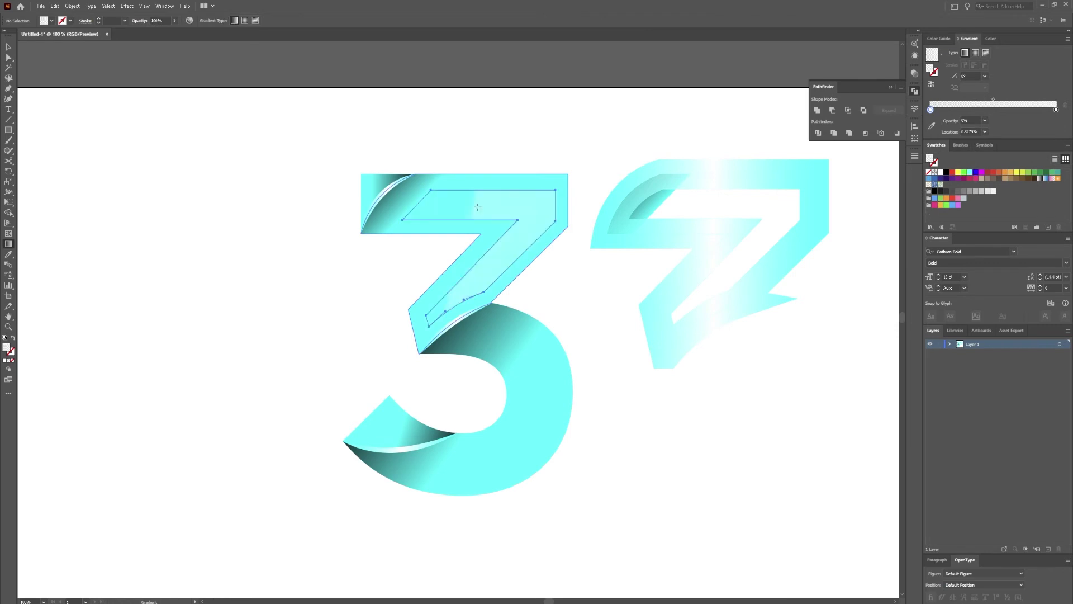
pyautogui.moveTo(456, 216); pyautogui.dragTo(528, 208)
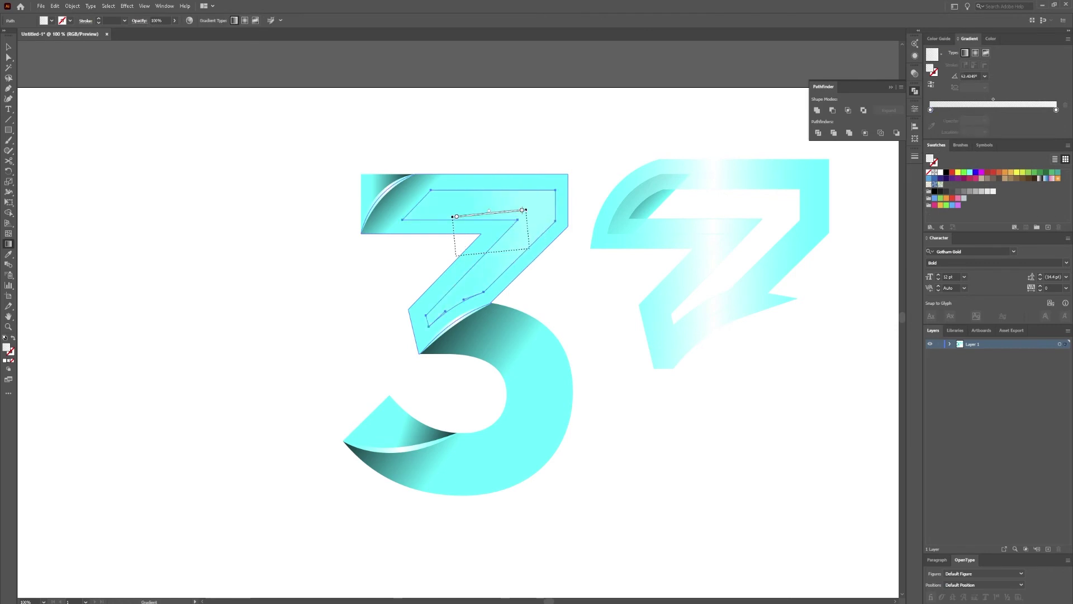
pyautogui.moveTo(448, 201)
pyautogui.mouseDown()
pyautogui.moveTo(514, 199)
pyautogui.moveTo(502, 258)
pyautogui.mouseUp()
pyautogui.press('v')
pyautogui.click(551, 147)
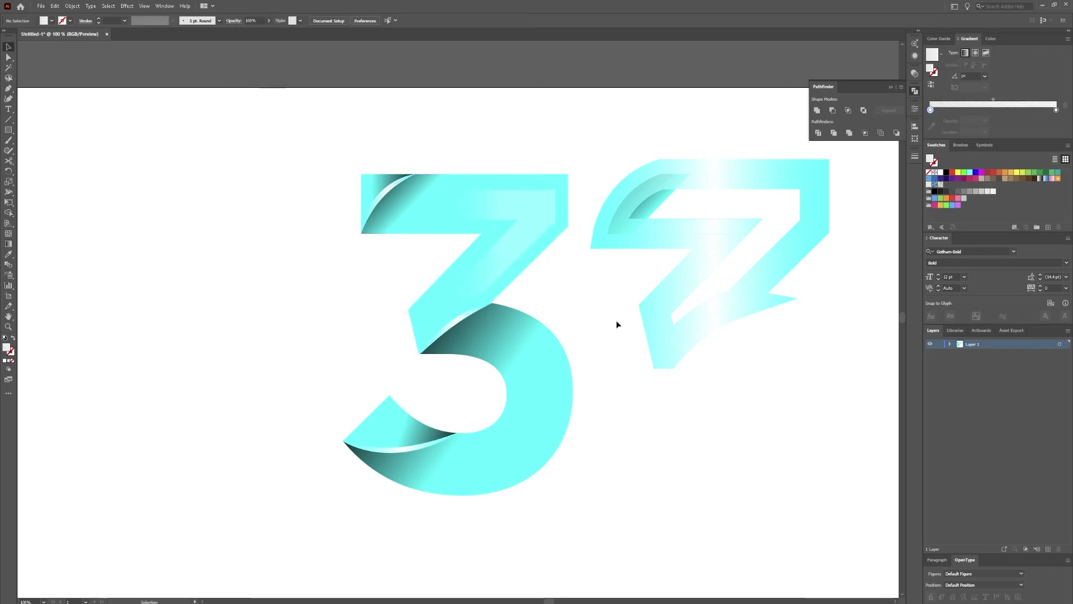
# - Ungroup the divided outline pieces and delete the leftover shapes beside the numeral 3
pyautogui.moveTo(592, 338); pyautogui.dragTo(575, 242)
pyautogui.click(542, 320)
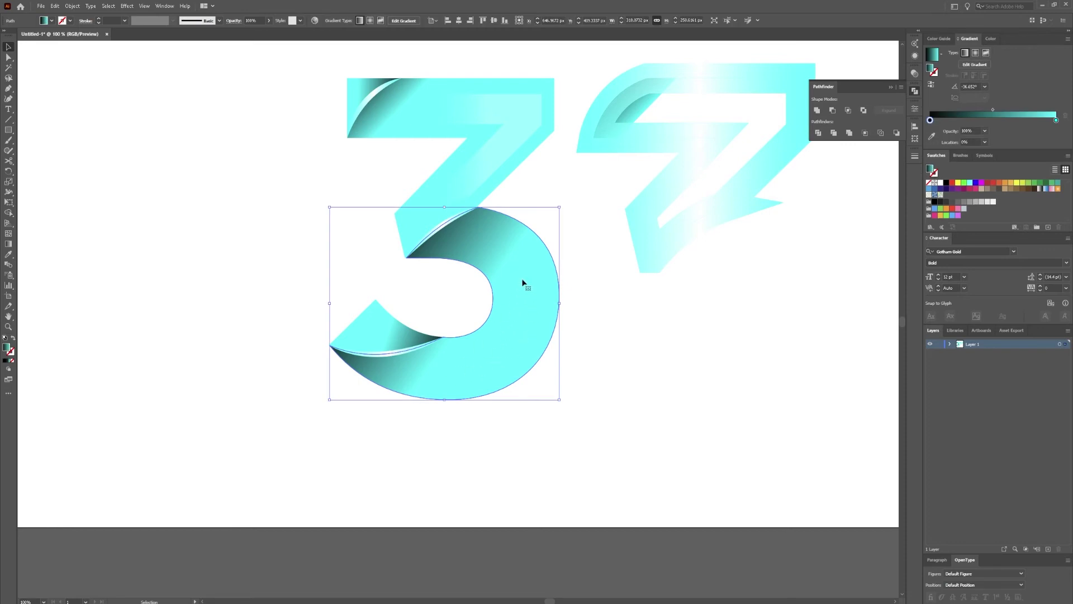
pyautogui.moveTo(840, 250); pyautogui.dragTo(707, 304)
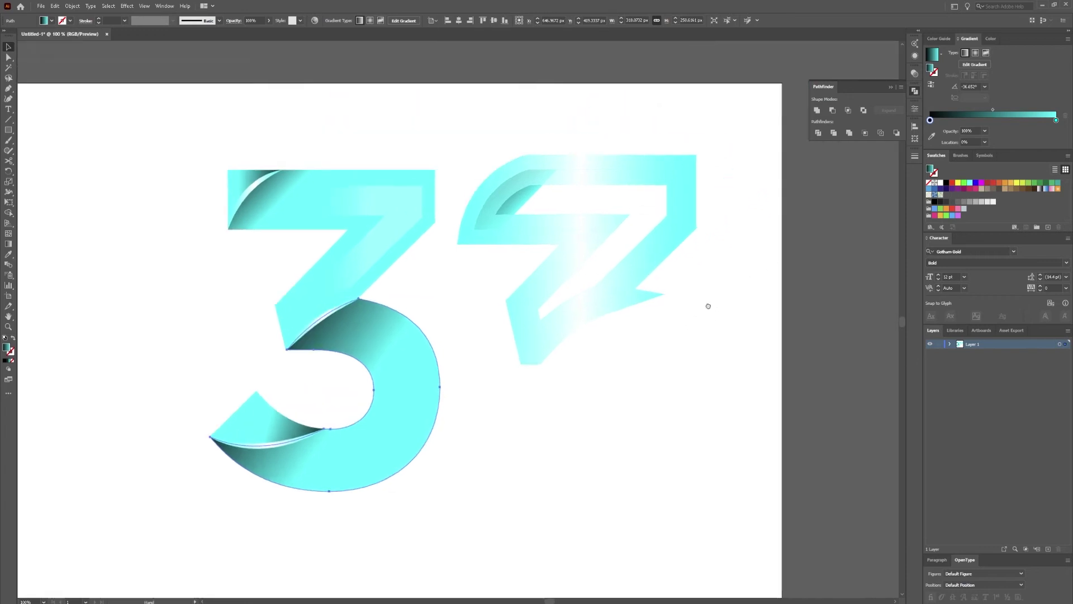
pyautogui.moveTo(446, 405); pyautogui.dragTo(515, 390)
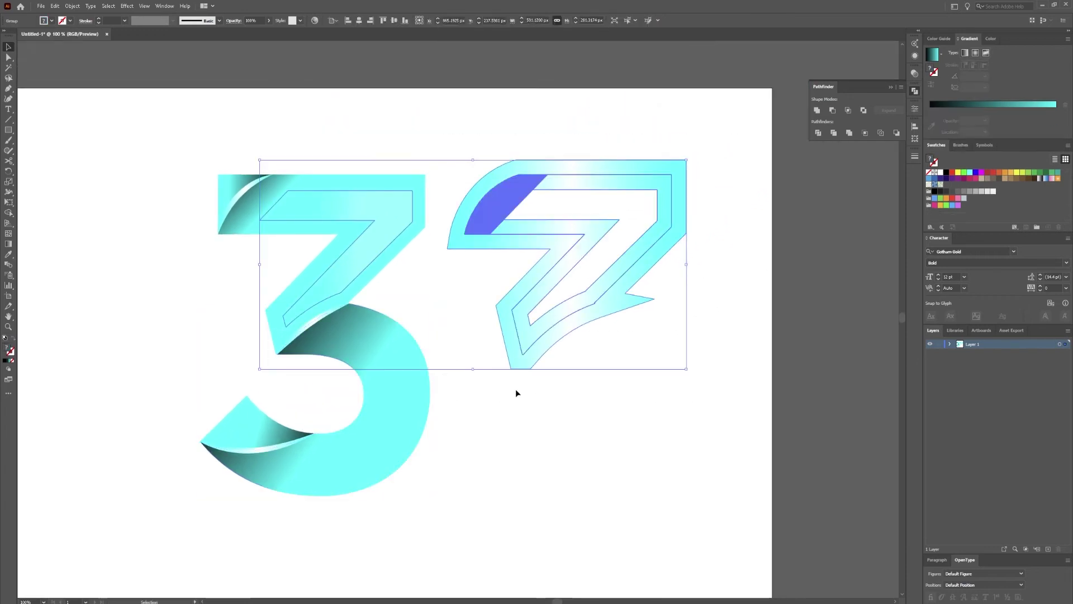
pyautogui.click(582, 398)
pyautogui.moveTo(700, 125); pyautogui.dragTo(443, 419)
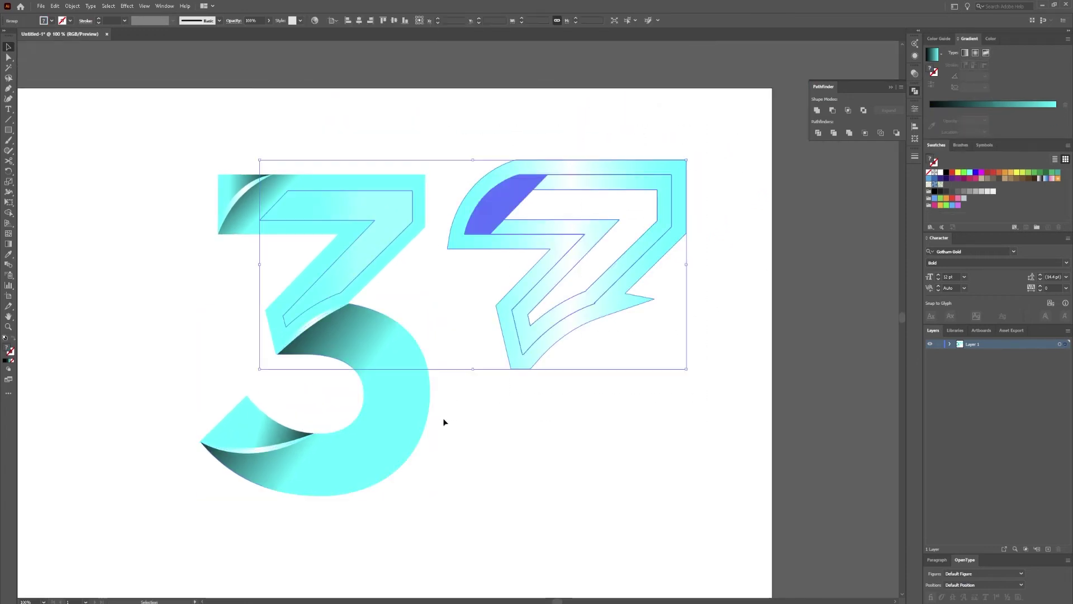
pyautogui.rightClick(547, 234)
pyautogui.click(571, 303)
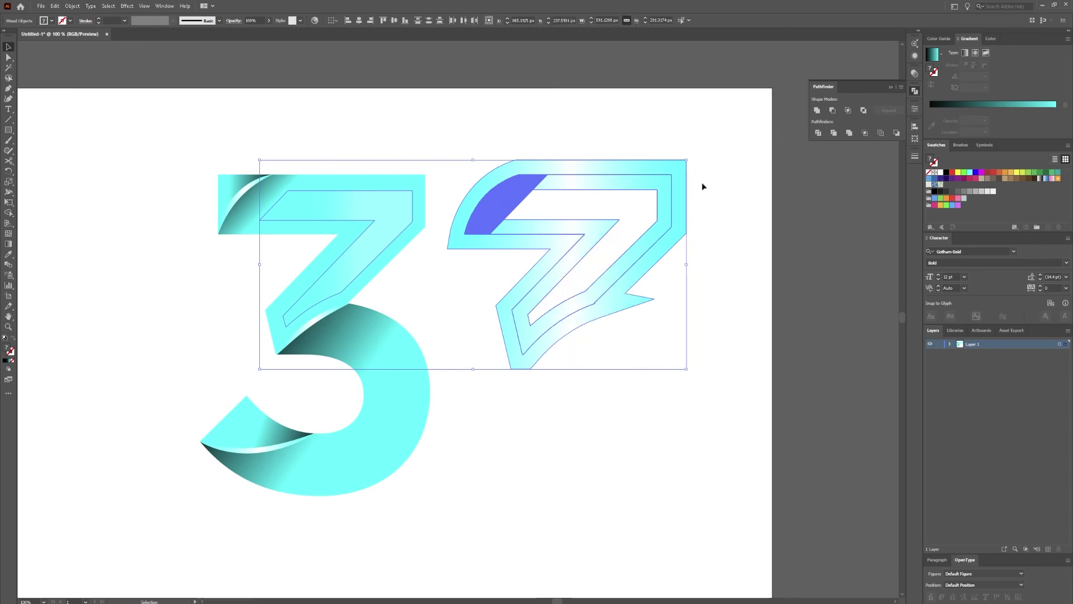
pyautogui.moveTo(729, 119); pyautogui.dragTo(450, 404)
pyautogui.press('Delete')
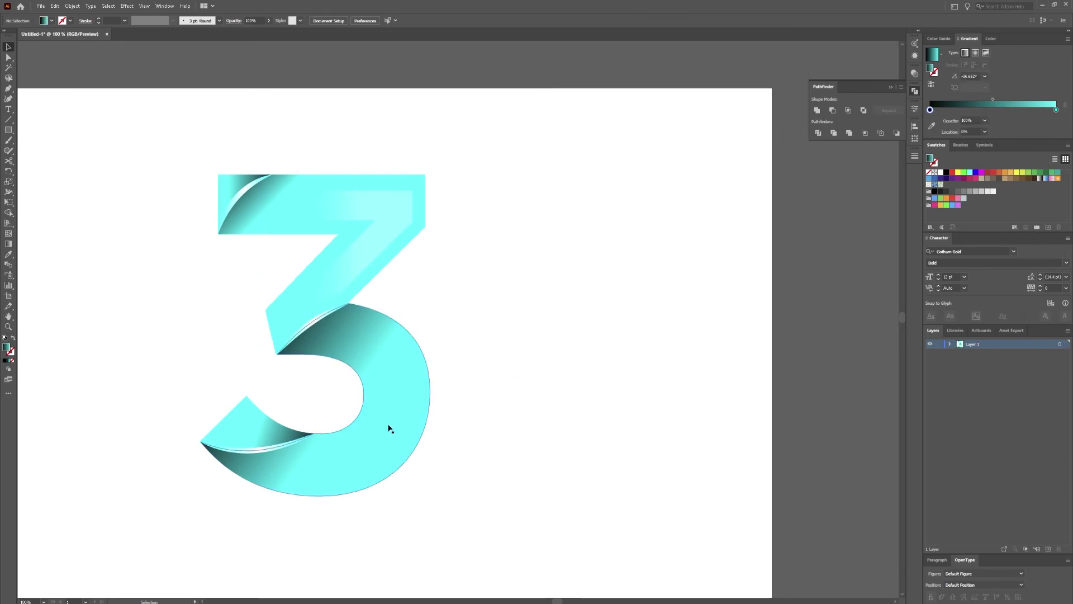
# - Duplicate the 3's lower curved segment to its right and give the copy a 60 pt stroke
pyautogui.moveTo(455, 363); pyautogui.dragTo(604, 289)
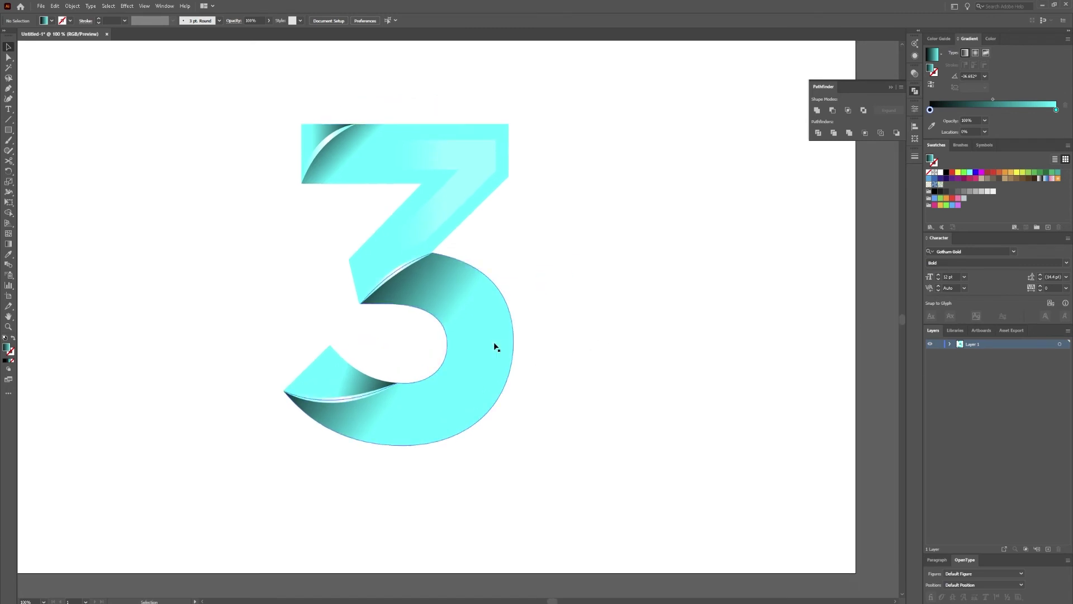
pyautogui.click(503, 349)
pyautogui.keyDown('alt'); pyautogui.moveTo(503, 348); pyautogui.dragTo(724, 352); pyautogui.keyUp('alt')
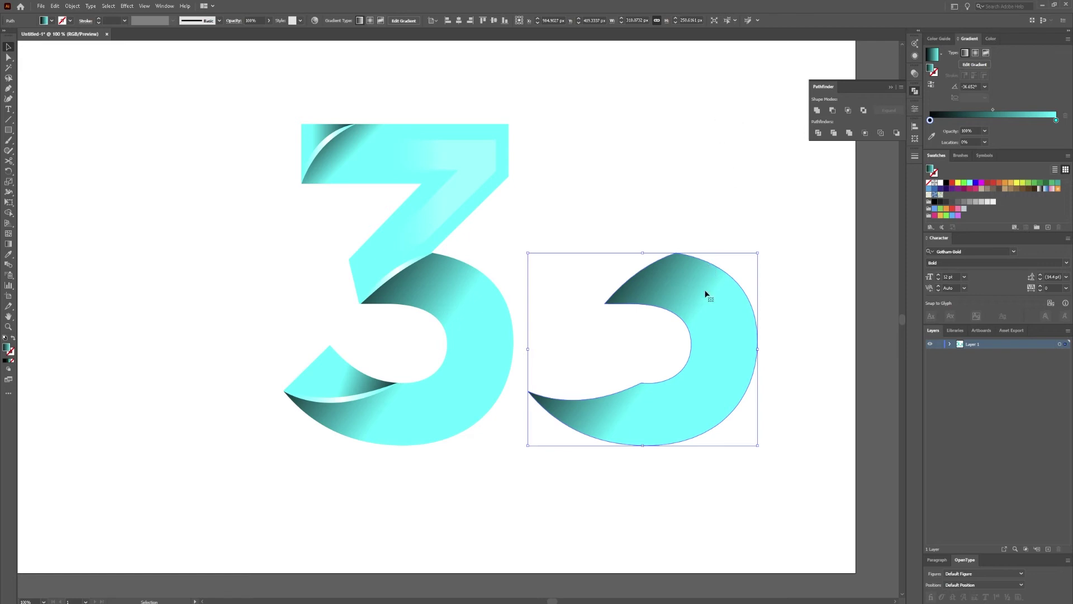
pyautogui.click(125, 22)
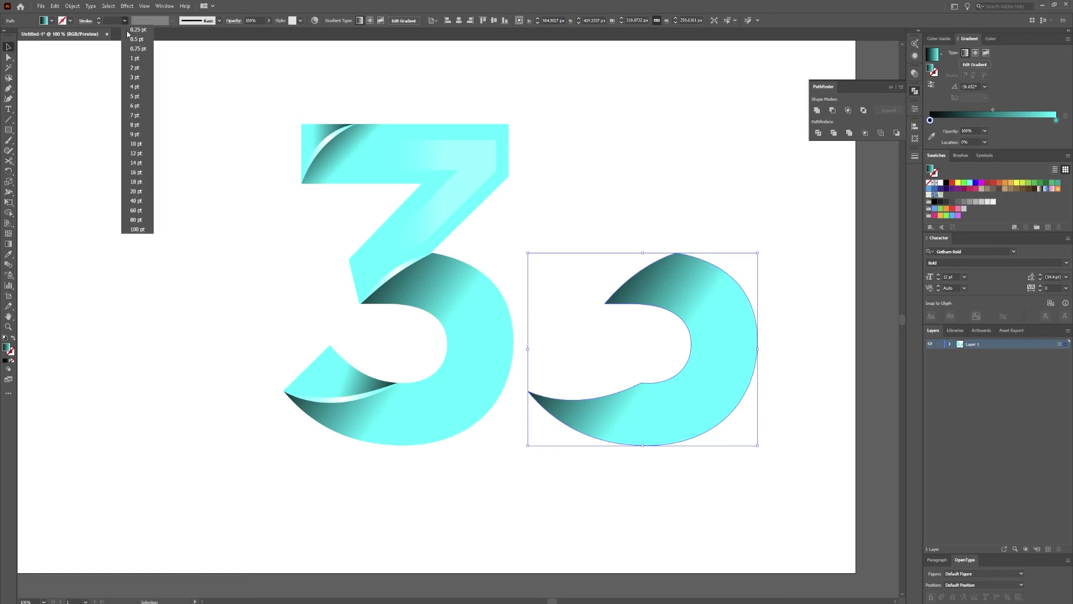
pyautogui.click(137, 205)
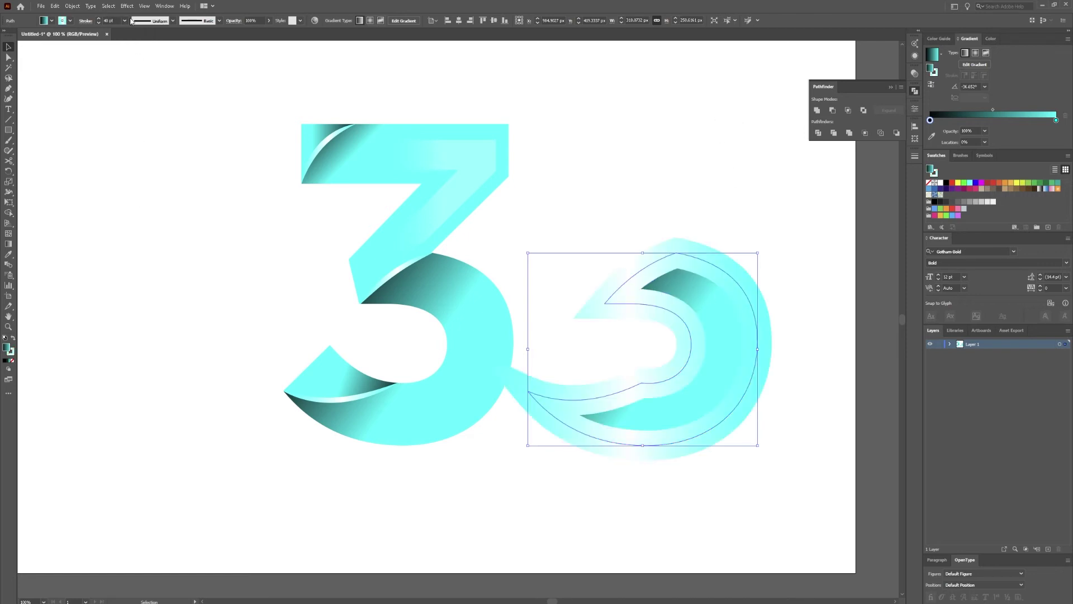
pyautogui.click(124, 21)
pyautogui.click(131, 215)
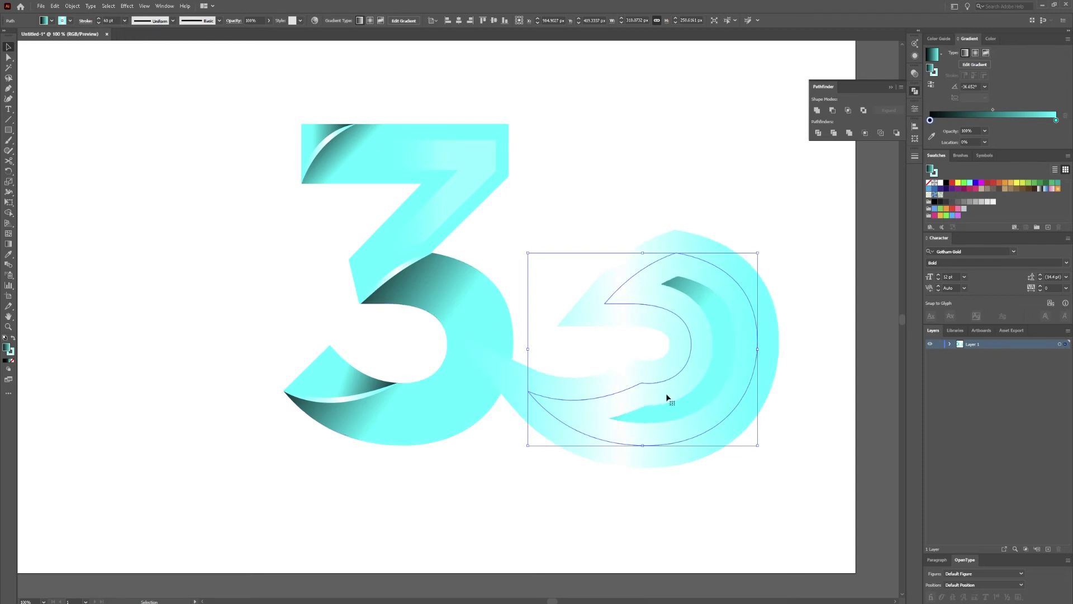
# - Expand the fill and stroke of the copied curved segment
pyautogui.click(73, 9)
pyautogui.click(126, 108)
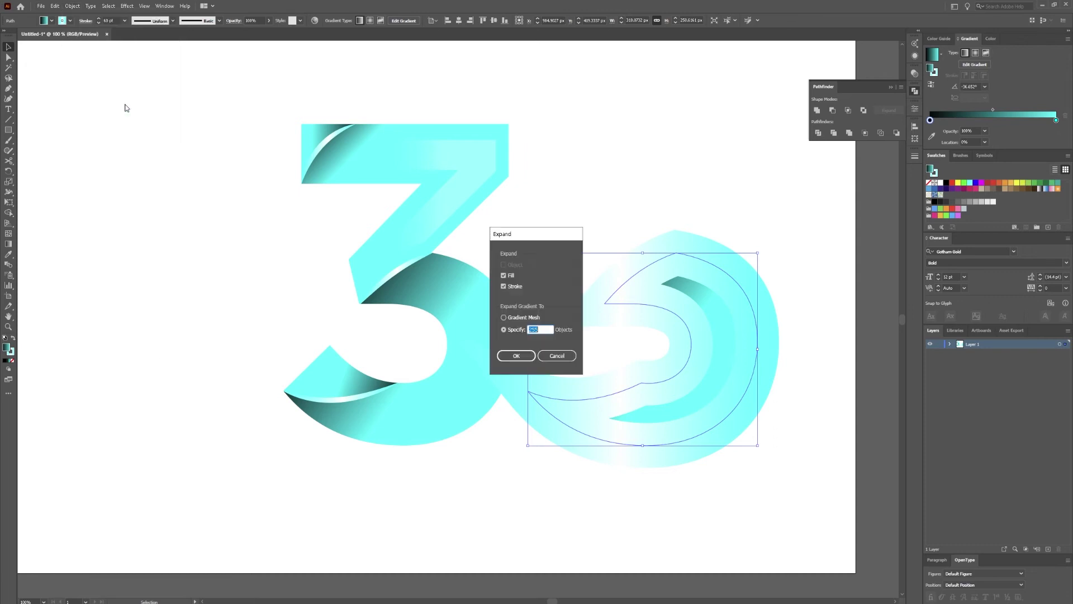
pyautogui.click(517, 361)
pyautogui.rightClick(700, 318)
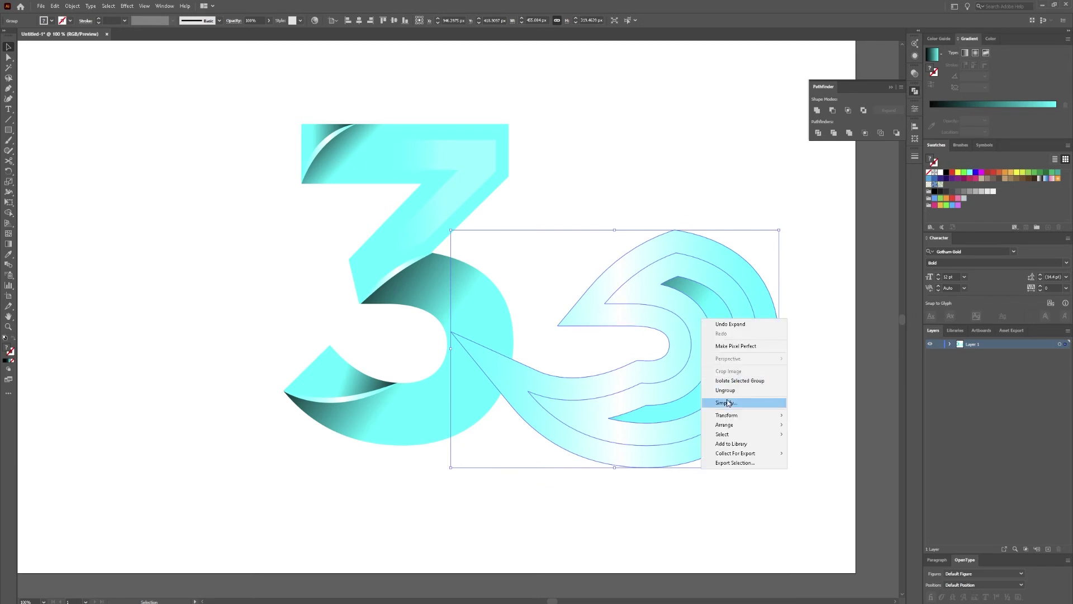
pyautogui.click(720, 301)
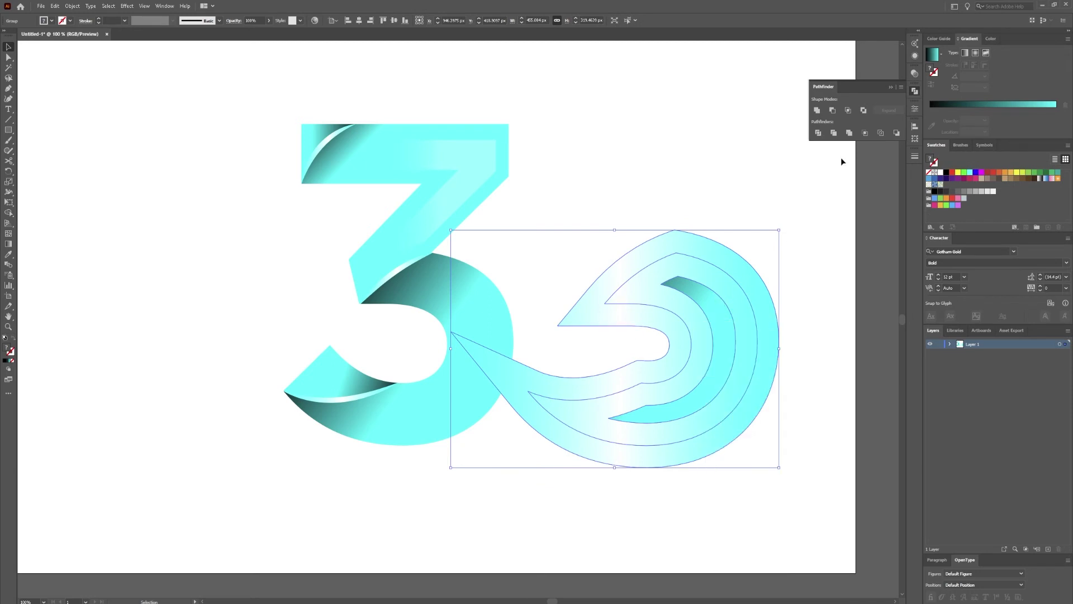
# - Divide the expanded curve with Pathfinder and ungroup the resulting pieces
pyautogui.click(821, 133)
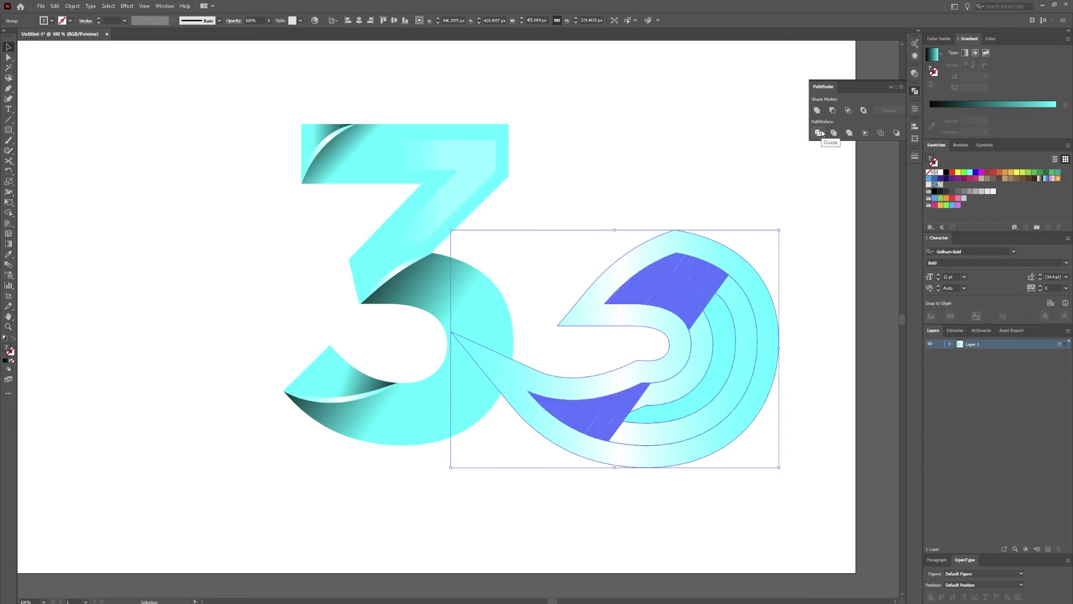
pyautogui.rightClick(723, 352)
pyautogui.click(747, 420)
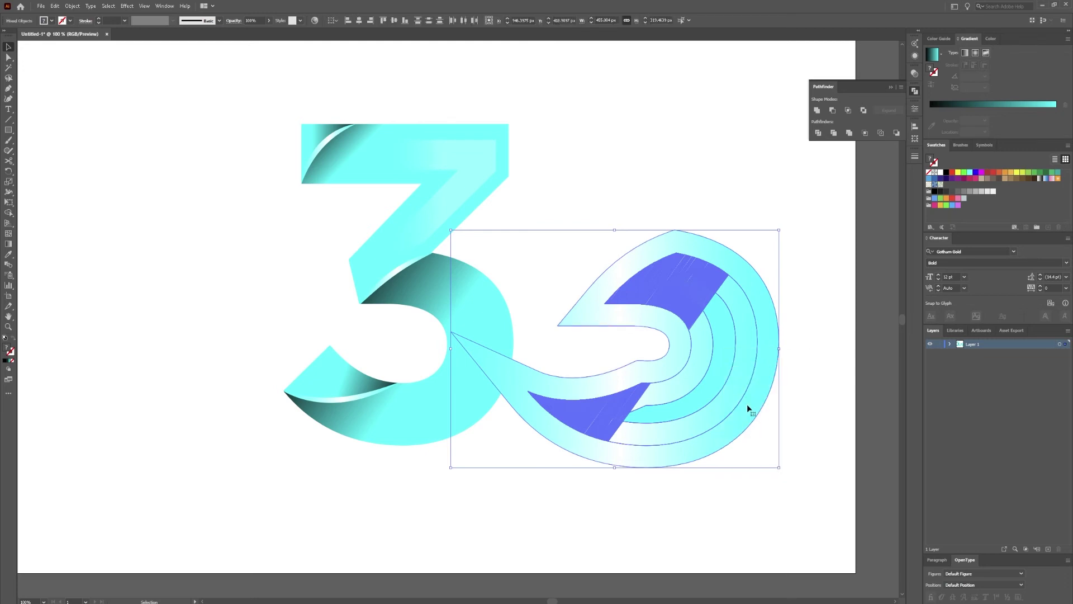
# - Move the copy's inner crescent piece onto the middle of the 3's lower curved segment
pyautogui.press('a')
pyautogui.click(812, 352)
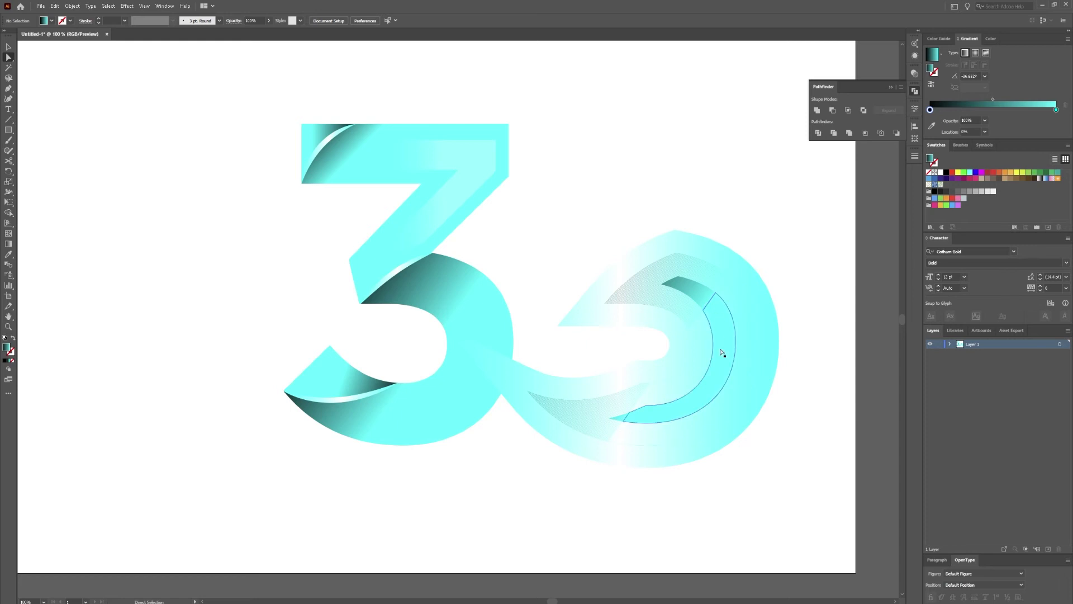
pyautogui.moveTo(719, 349); pyautogui.dragTo(481, 355)
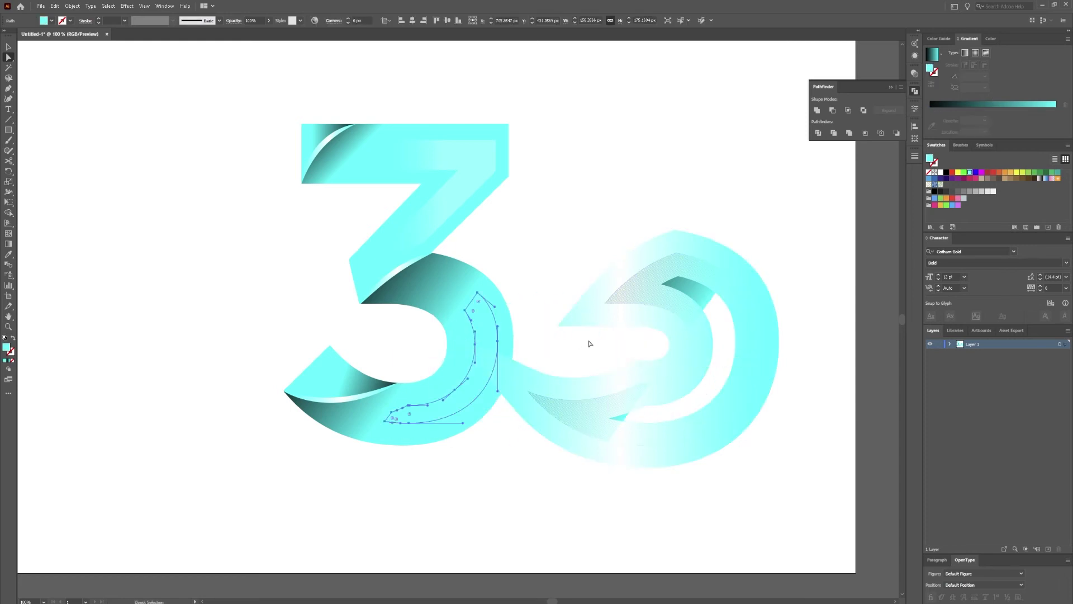
# - Delete all the leftover divided pieces of the copied curve beside the 3
pyautogui.press('v')
pyautogui.moveTo(805, 224); pyautogui.dragTo(637, 472)
pyautogui.press('Delete')
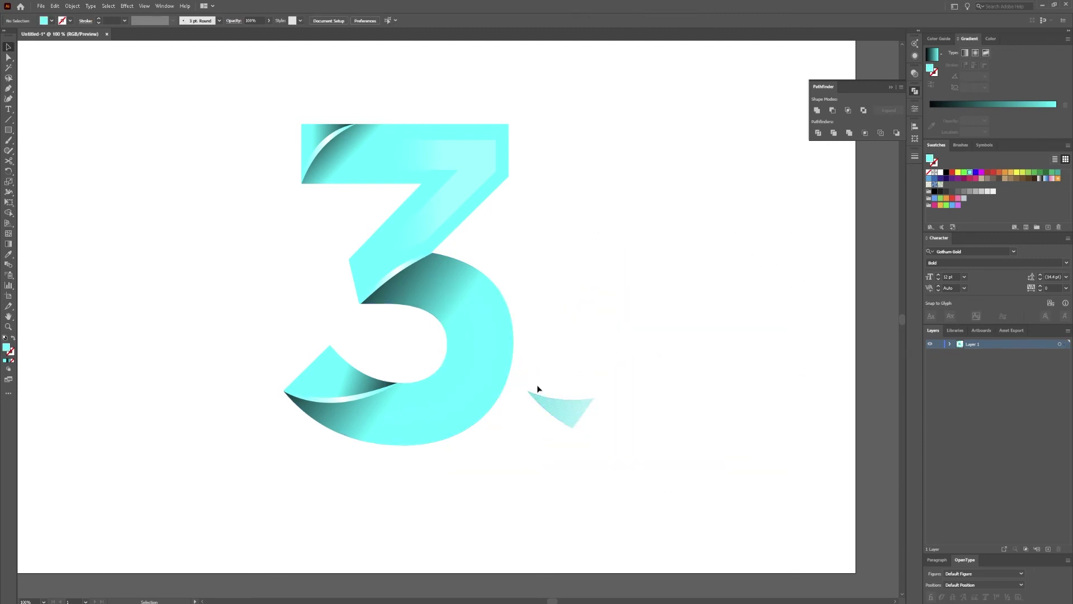
pyautogui.click(574, 398)
pyautogui.press('Delete')
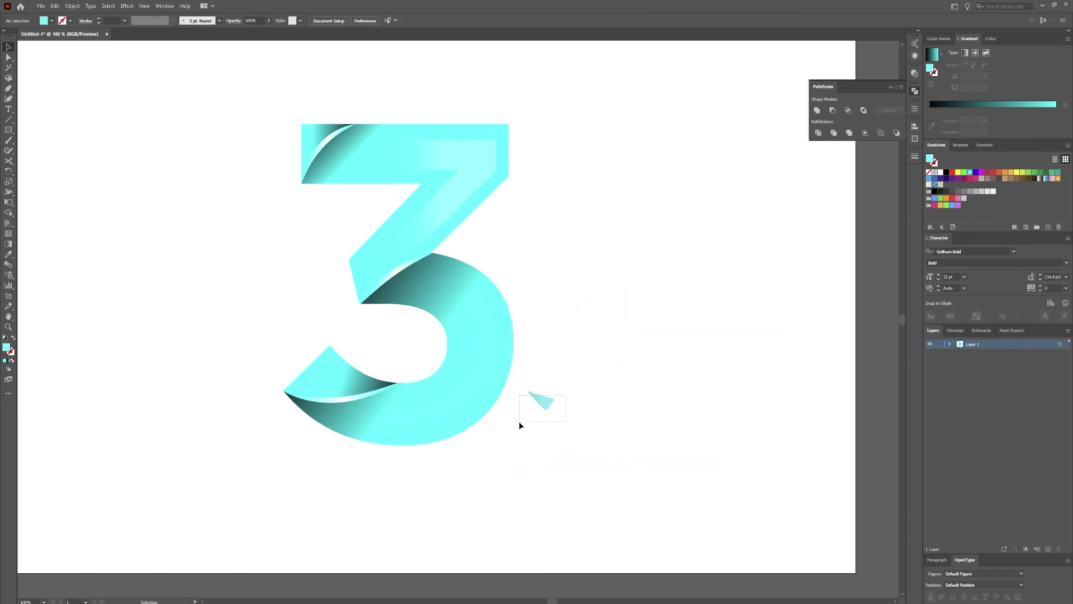
pyautogui.moveTo(520, 423); pyautogui.dragTo(520, 423)
pyautogui.press('Delete')
pyautogui.moveTo(752, 191); pyautogui.dragTo(574, 506)
# - Sample the upper inset's translucent white gradient onto the crescent inset, then deselect it
pyautogui.click(481, 357)
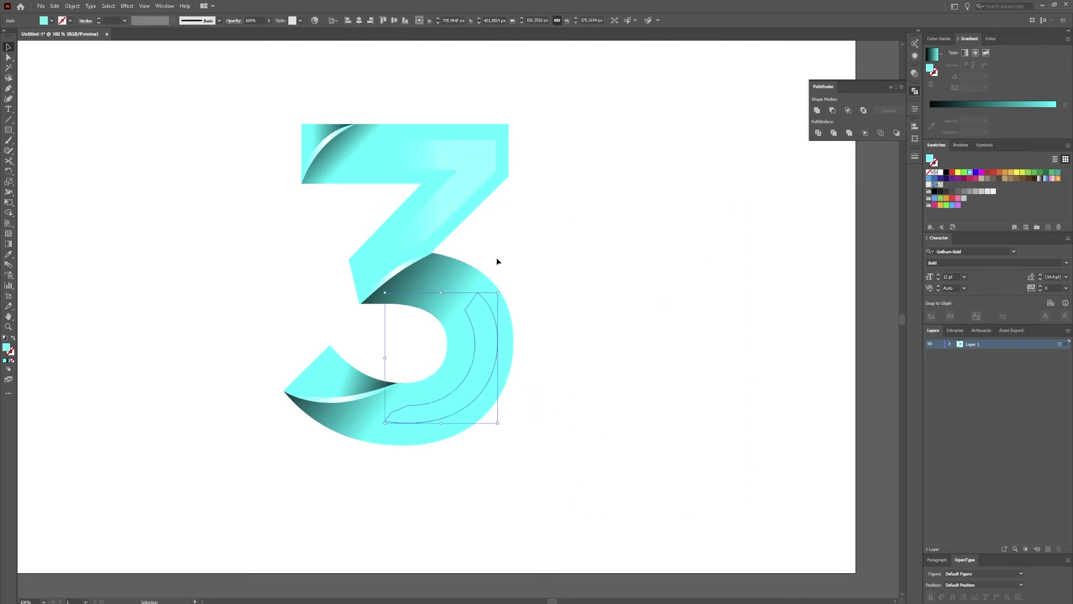
pyautogui.press('i')
pyautogui.click(472, 172)
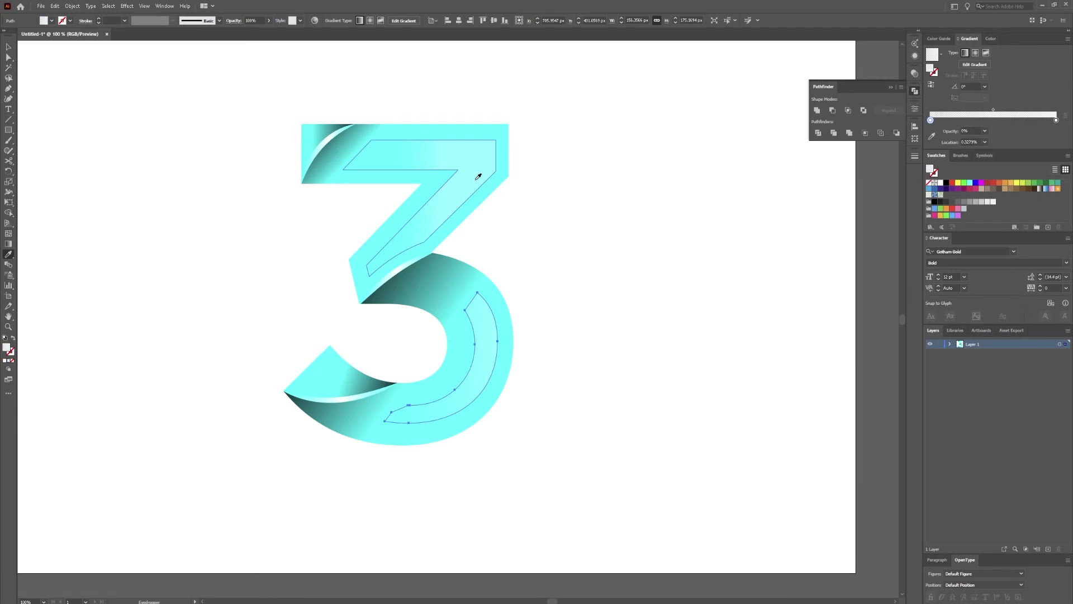
pyautogui.press('v')
pyautogui.click(540, 270)
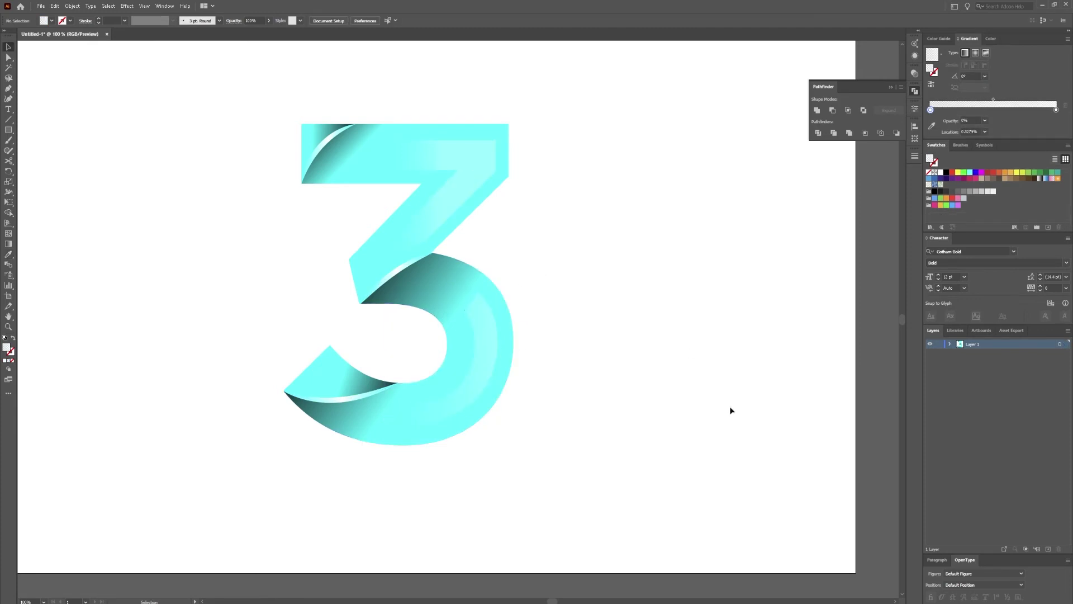
# - Set the end stop of the crescent inset's gradient to 60% opacity
pyautogui.click(483, 358)
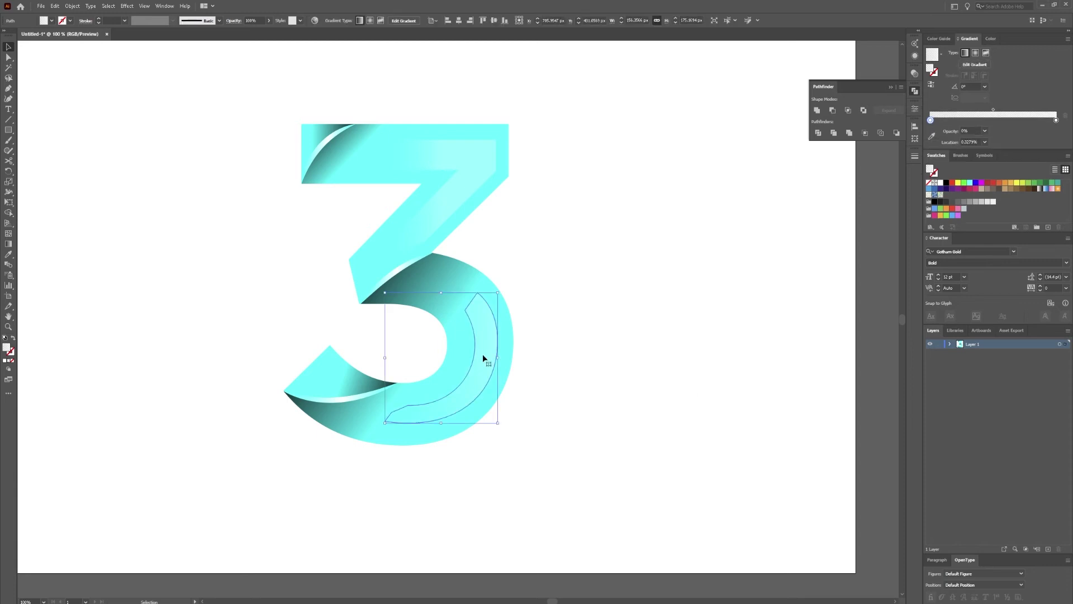
pyautogui.click(1055, 121)
pyautogui.click(984, 130)
pyautogui.click(997, 204)
pyautogui.click(559, 364)
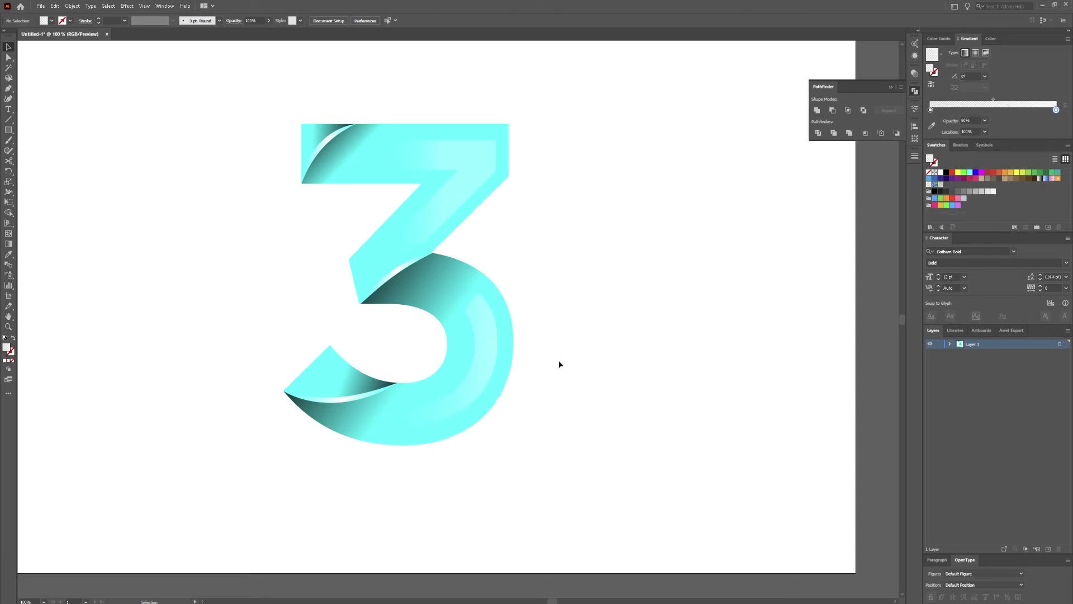
# - Redirect the crescent inset's transparent white gradient diagonally from upper left to lower right, then deselect it
pyautogui.click(488, 348)
pyautogui.press('g')
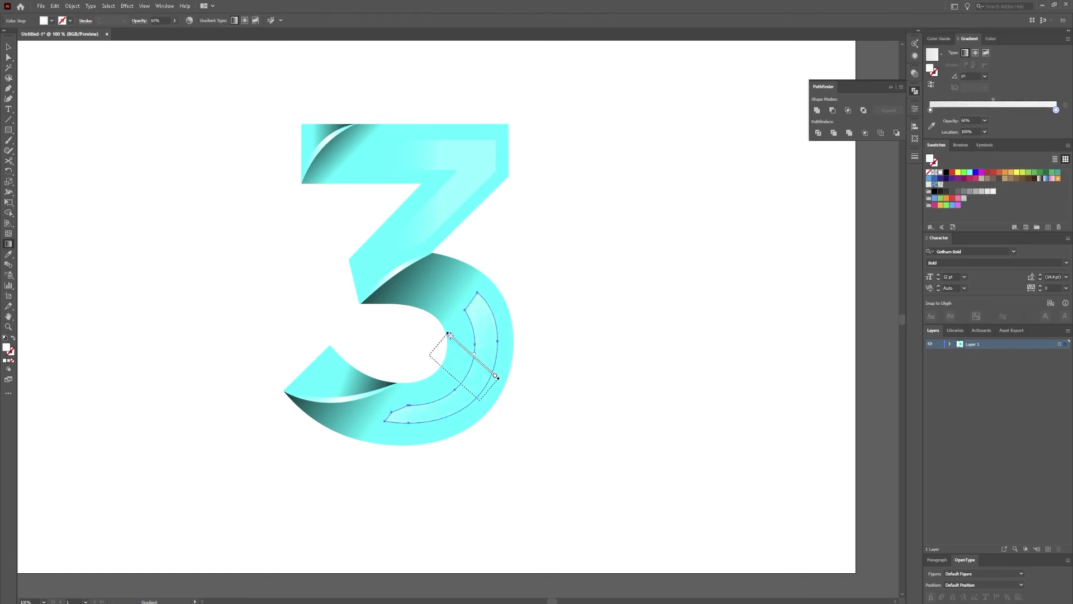
pyautogui.moveTo(494, 375); pyautogui.dragTo(528, 383)
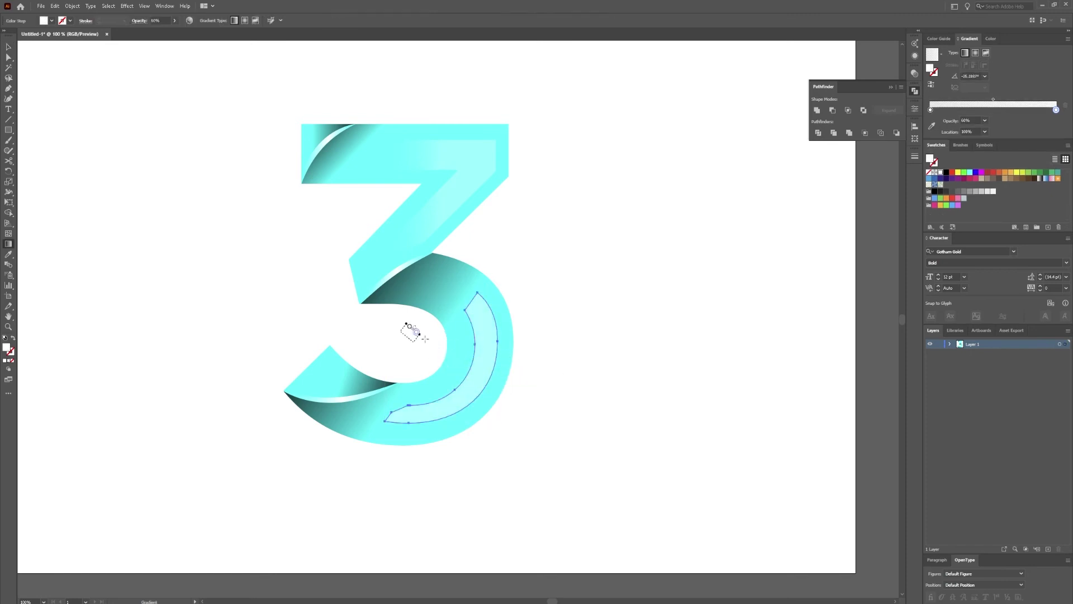
pyautogui.moveTo(409, 325); pyautogui.dragTo(475, 365)
pyautogui.moveTo(401, 339); pyautogui.dragTo(466, 377)
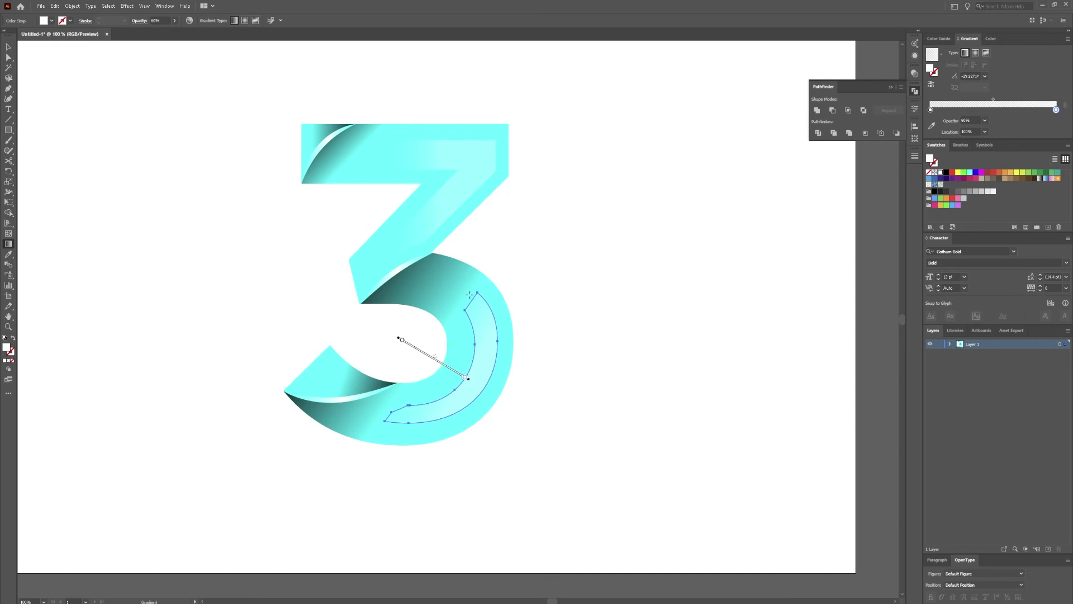
pyautogui.press('v')
pyautogui.click(625, 299)
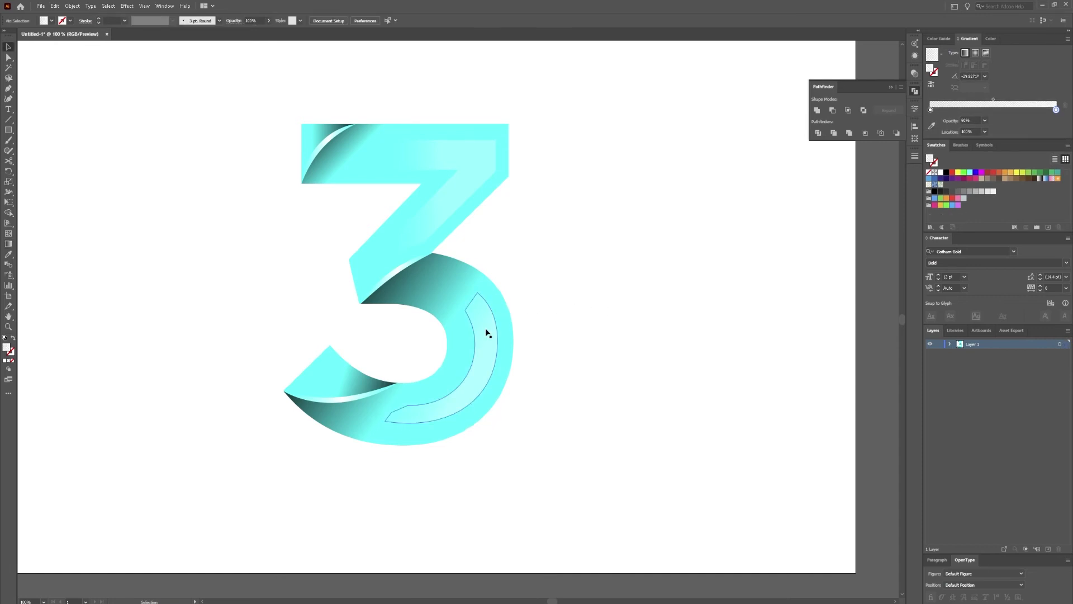
pyautogui.click(475, 351)
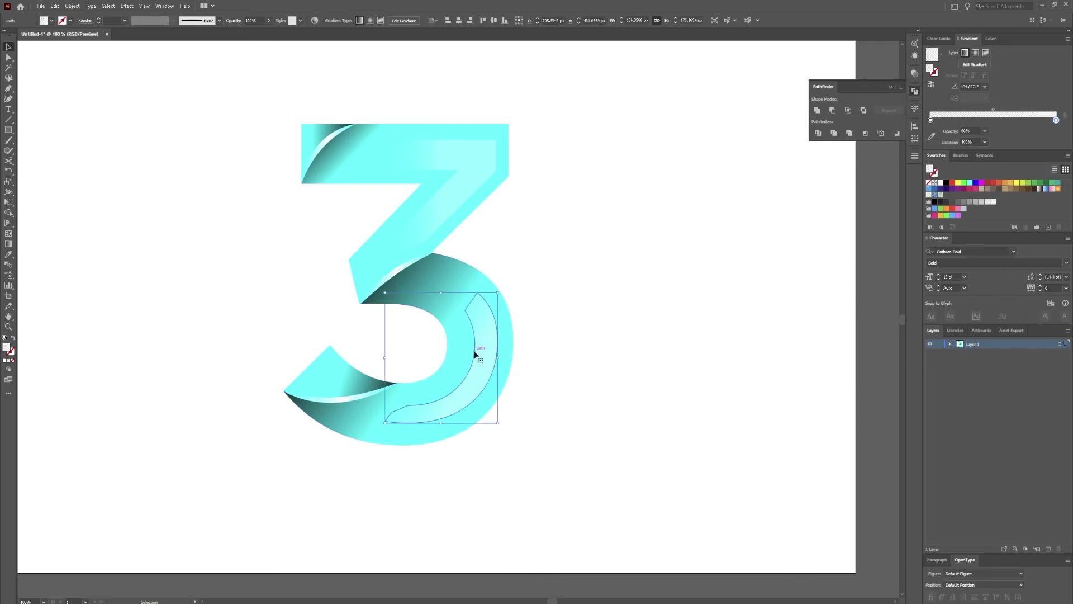
pyautogui.press('g')
pyautogui.moveTo(423, 329); pyautogui.dragTo(463, 361)
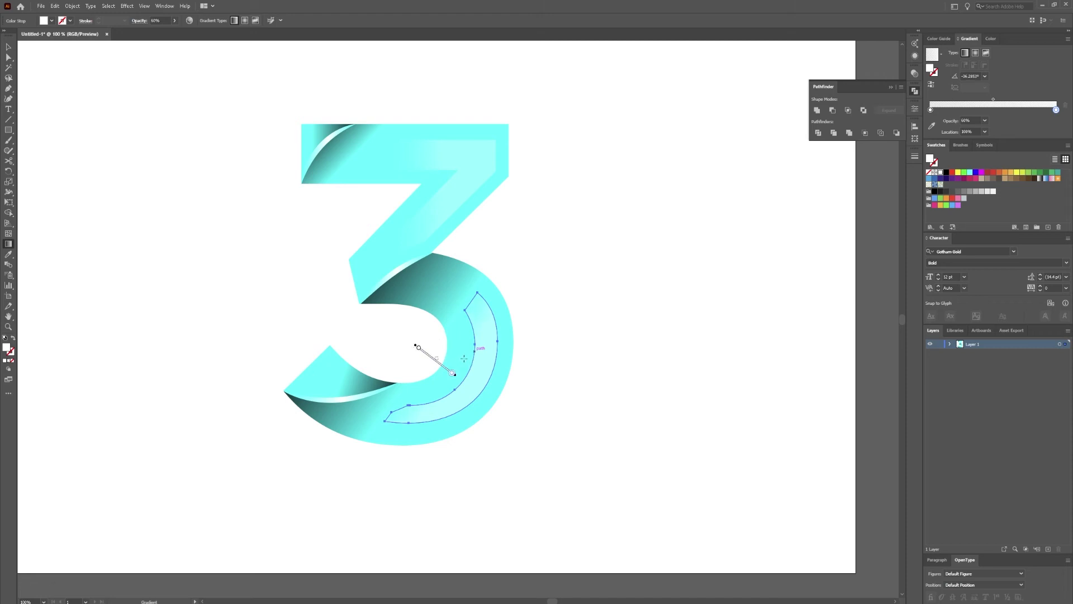
pyautogui.press('v')
pyautogui.click(668, 320)
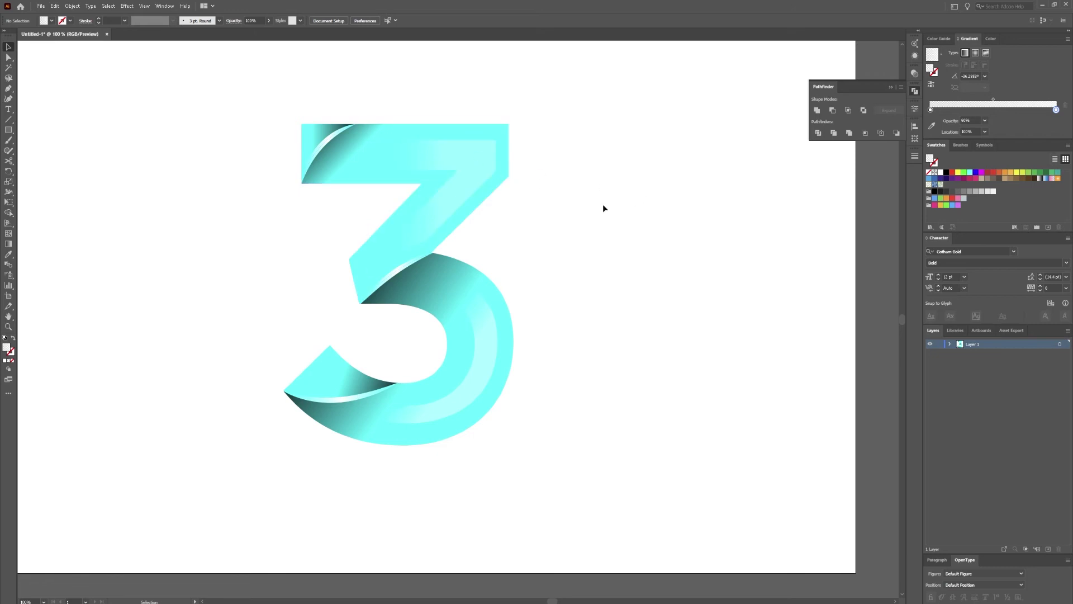
# - Set the end stop of the upper inset's gradient to 60% opacity and deselect the inset
pyautogui.click(464, 185)
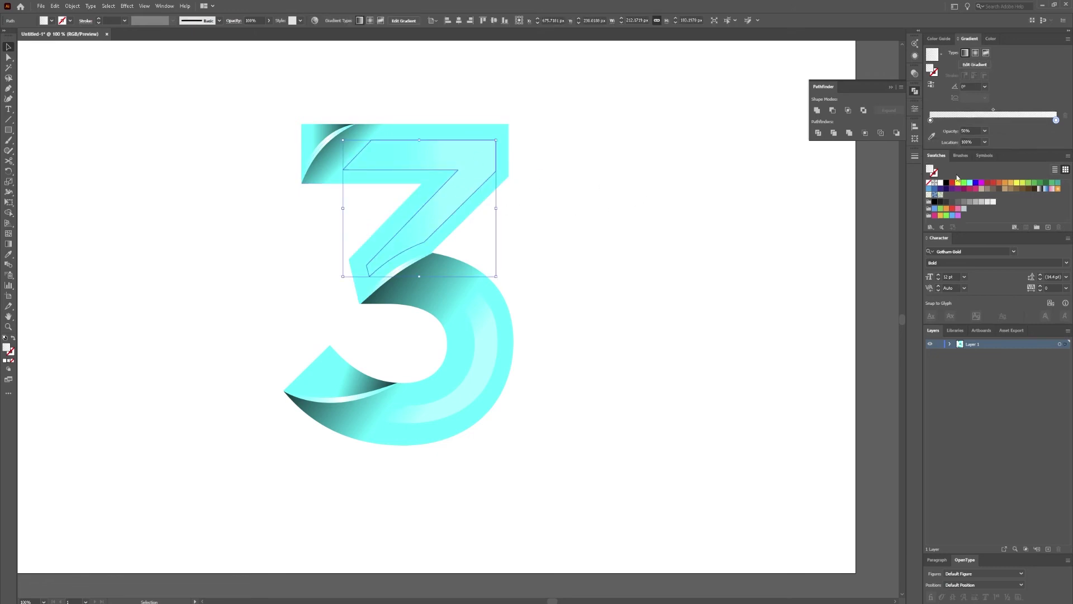
pyautogui.click(985, 130)
pyautogui.click(995, 201)
pyautogui.click(570, 317)
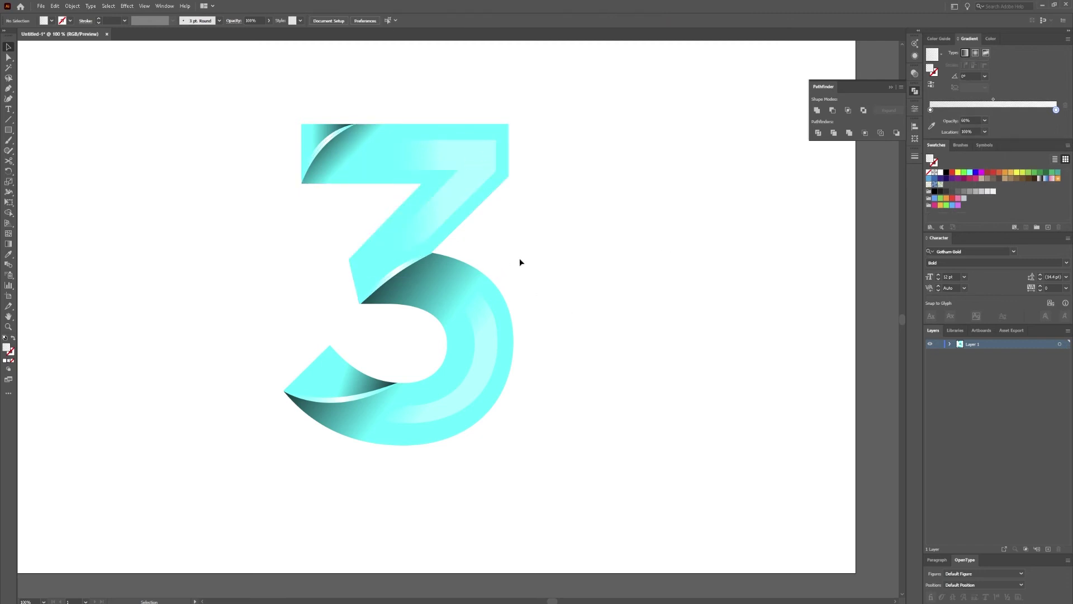
pyautogui.hotkey('ctrl', '-')
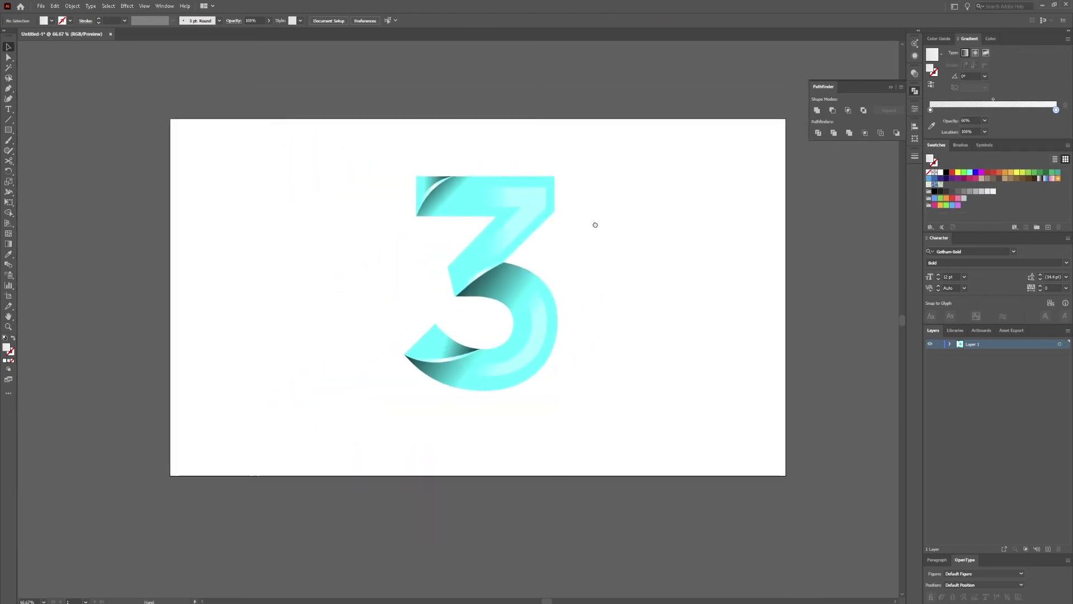
# - Add a new layer and place it beneath Layer 1
pyautogui.moveTo(595, 224); pyautogui.dragTo(597, 231)
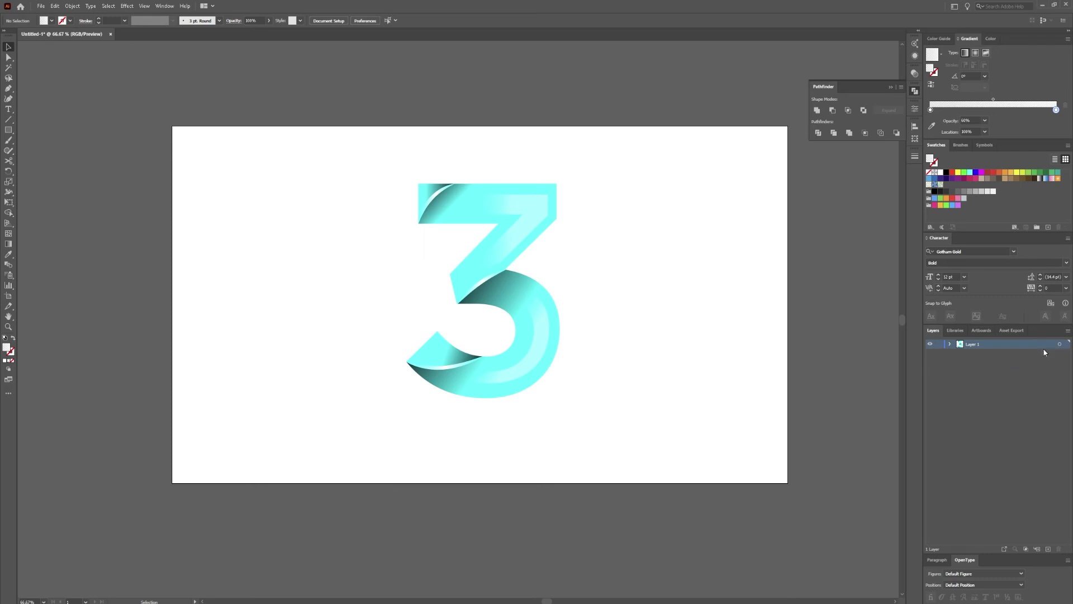
pyautogui.click(1049, 549)
pyautogui.moveTo(986, 350); pyautogui.dragTo(960, 354)
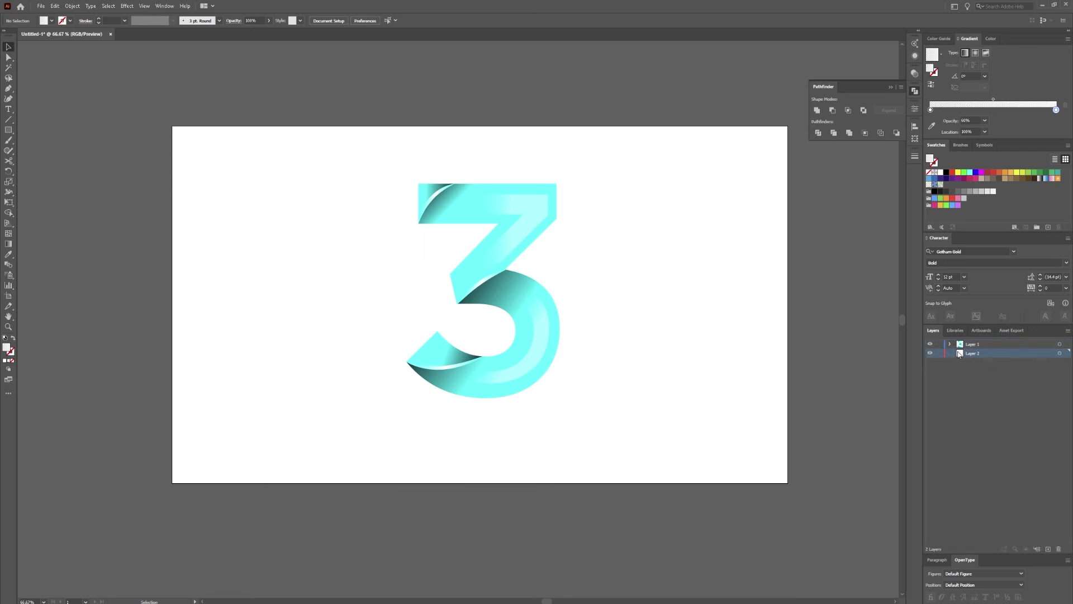
# - Cover the whole artboard with a black-filled 1280 × 720 px rectangle on the new layer, then deselect it
pyautogui.click(8, 130)
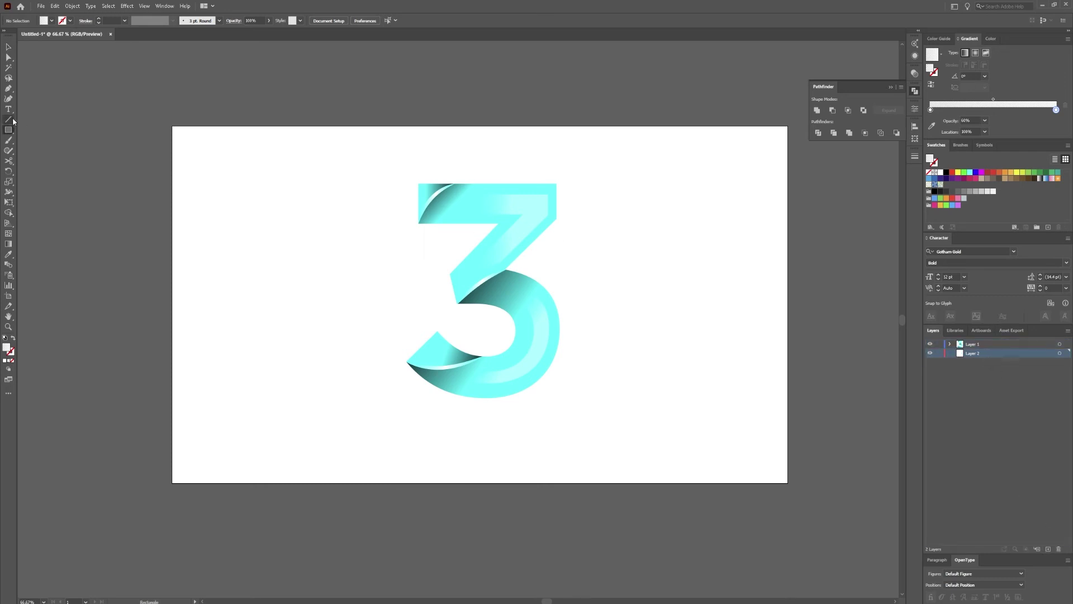
pyautogui.click(946, 173)
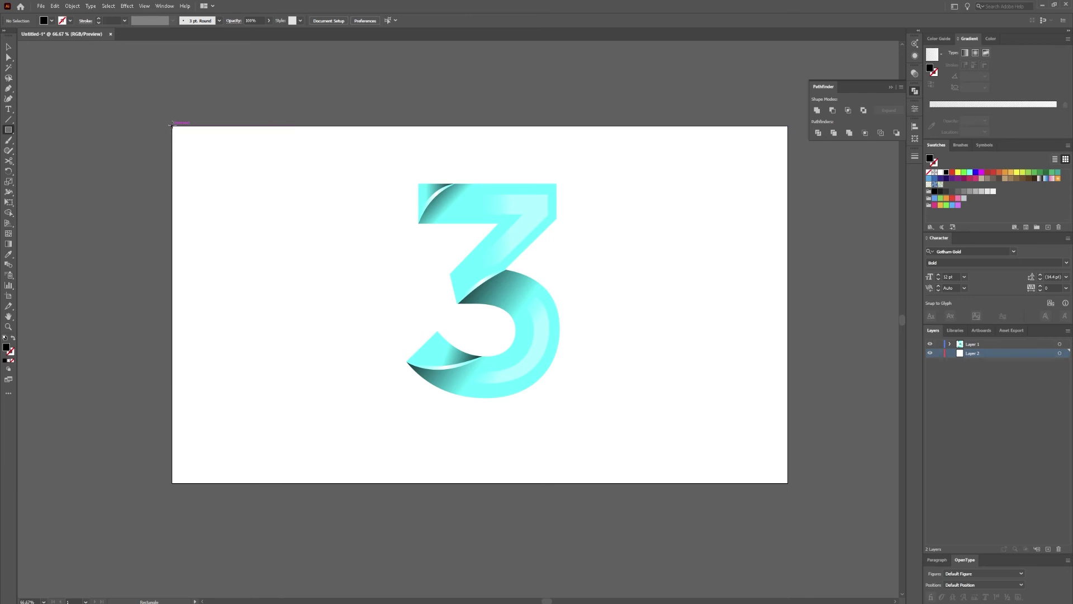
pyautogui.moveTo(172, 124)
pyautogui.mouseDown()
pyautogui.moveTo(768, 463)
pyautogui.moveTo(784, 461)
pyautogui.moveTo(788, 483)
pyautogui.mouseUp()
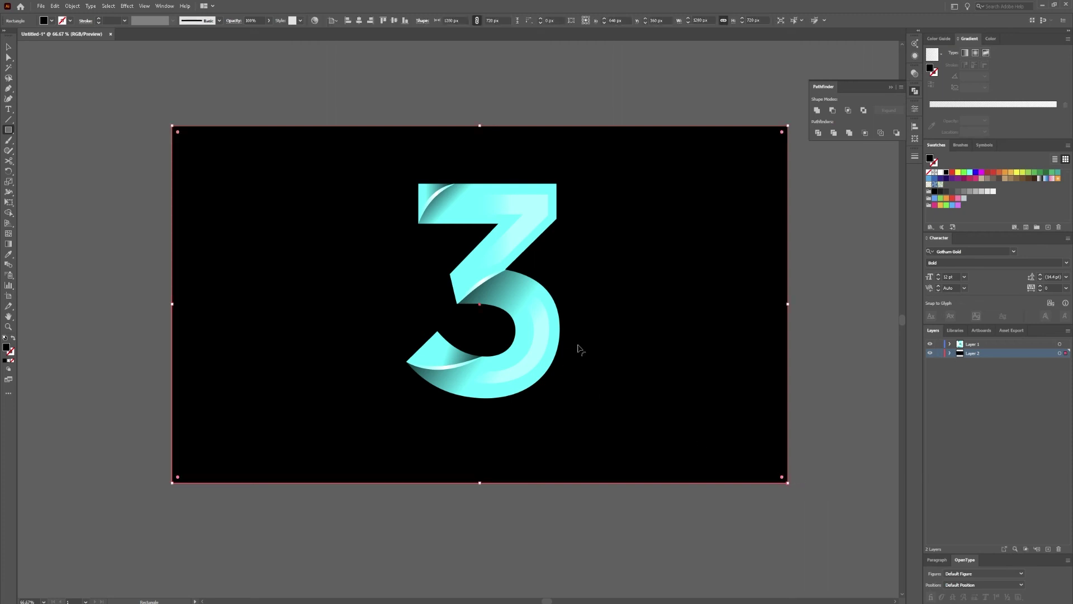
pyautogui.press('v')
pyautogui.click(838, 253)
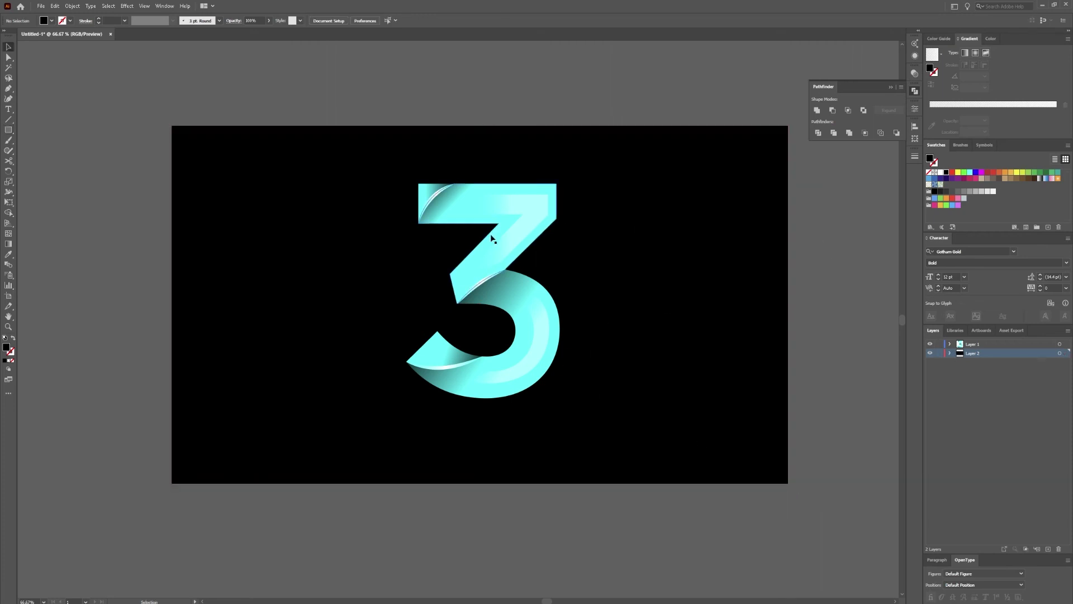
# - Lock the black background layer and make Layer 1 the active layer
pyautogui.scroll(3, 524, 259)
pyautogui.scroll(-3, 503, 247)
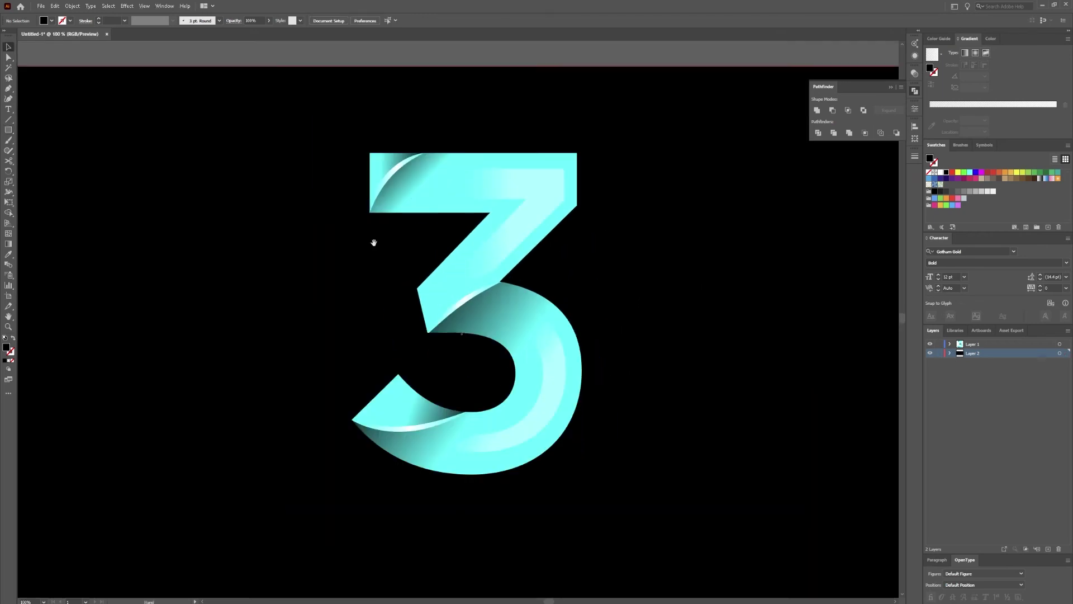
pyautogui.scroll(1, 438, 240)
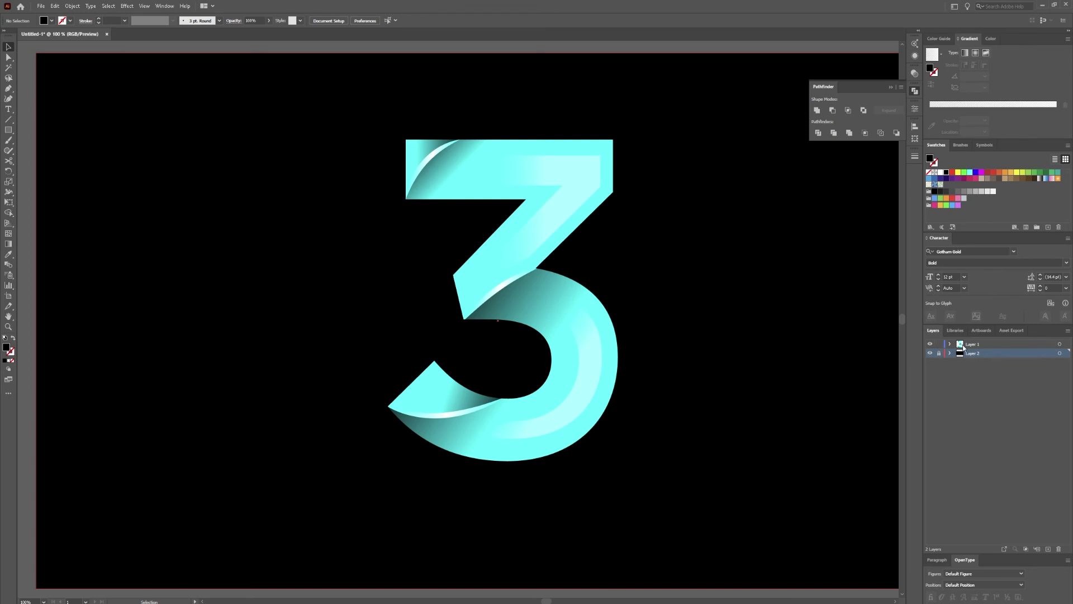
pyautogui.click(983, 344)
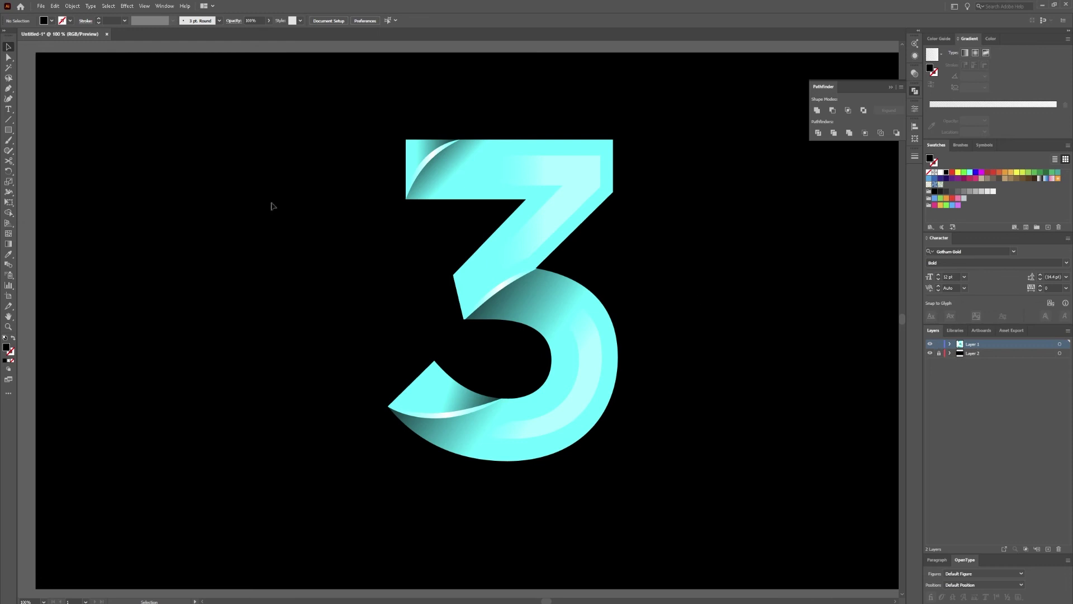
# - Choose the Ellipse tool and set its fill to the White, Black gradient preset with radial type
pyautogui.click(8, 130)
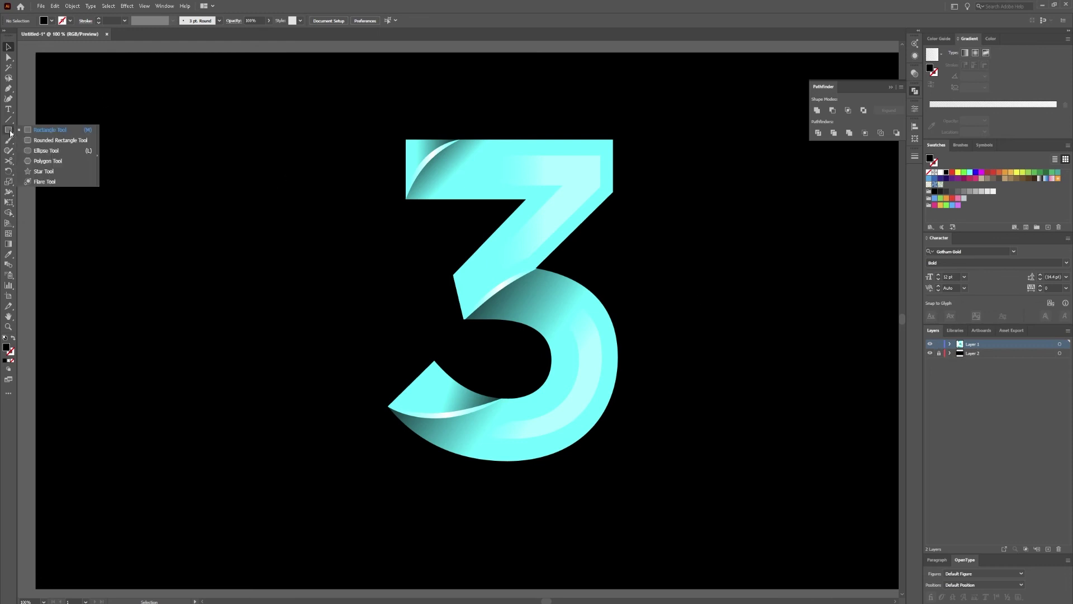
pyautogui.click(58, 152)
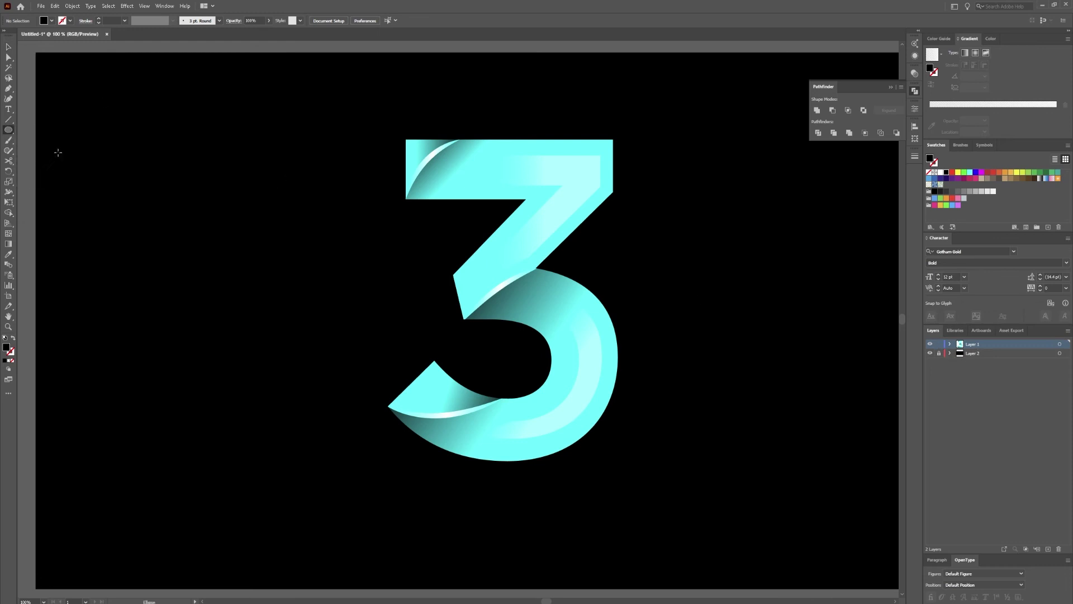
pyautogui.click(9, 130)
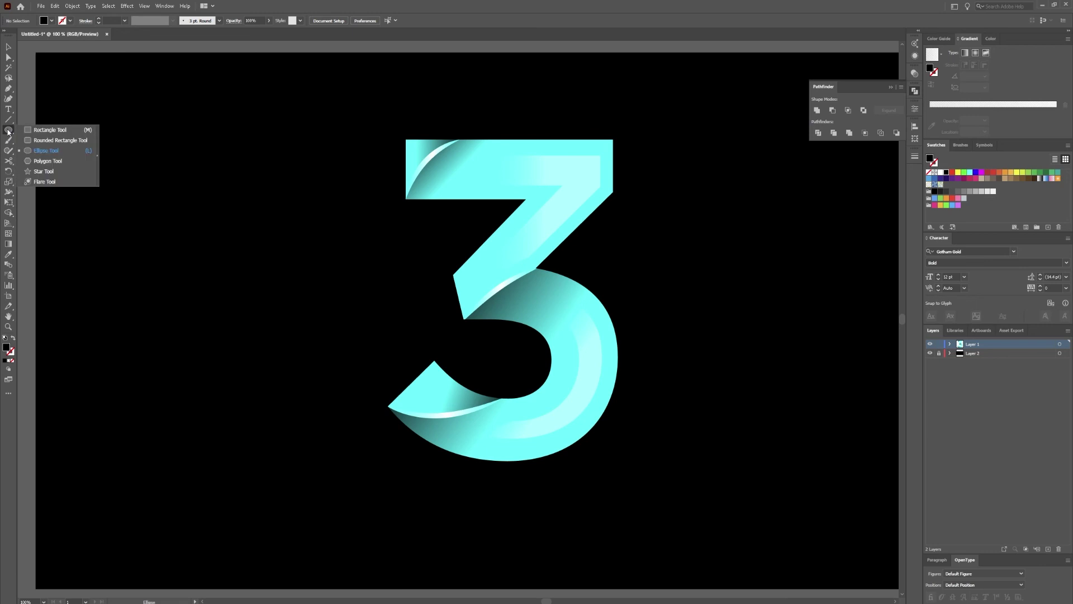
pyautogui.click(52, 155)
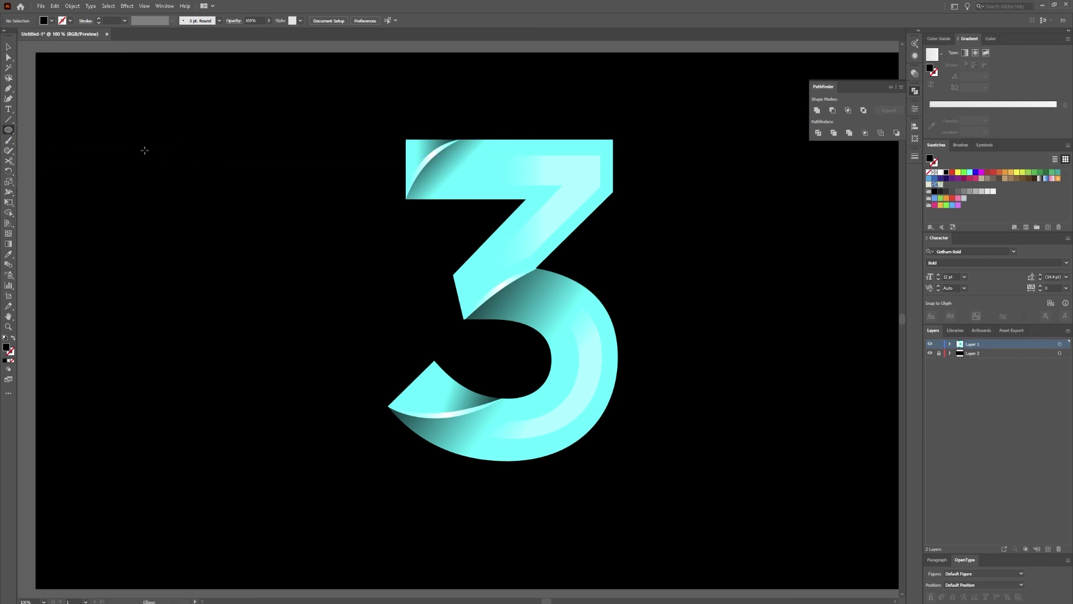
pyautogui.click(975, 52)
pyautogui.click(941, 54)
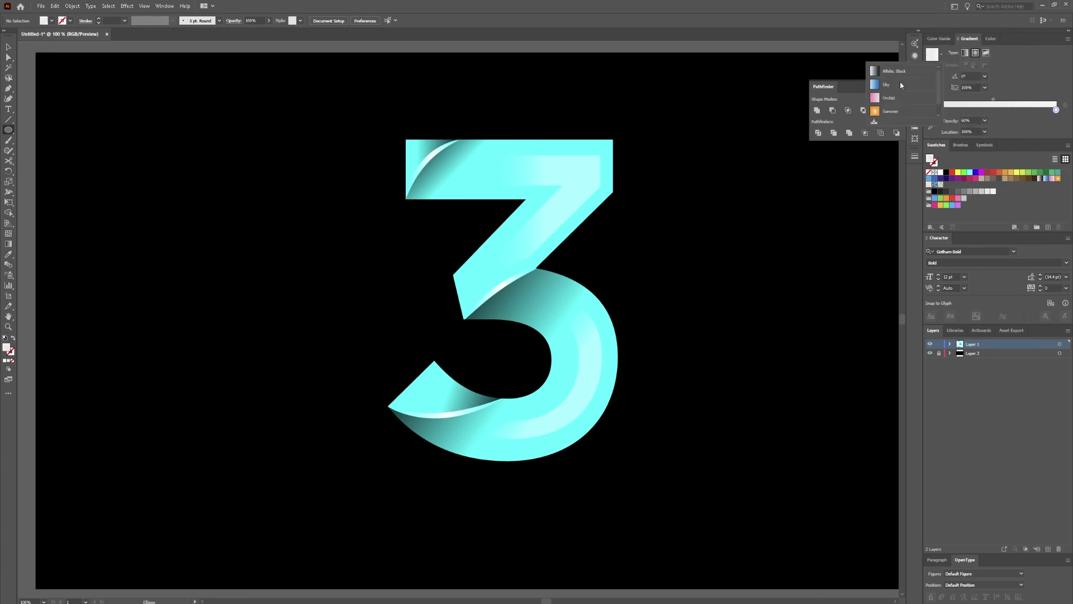
pyautogui.click(897, 71)
pyautogui.click(978, 54)
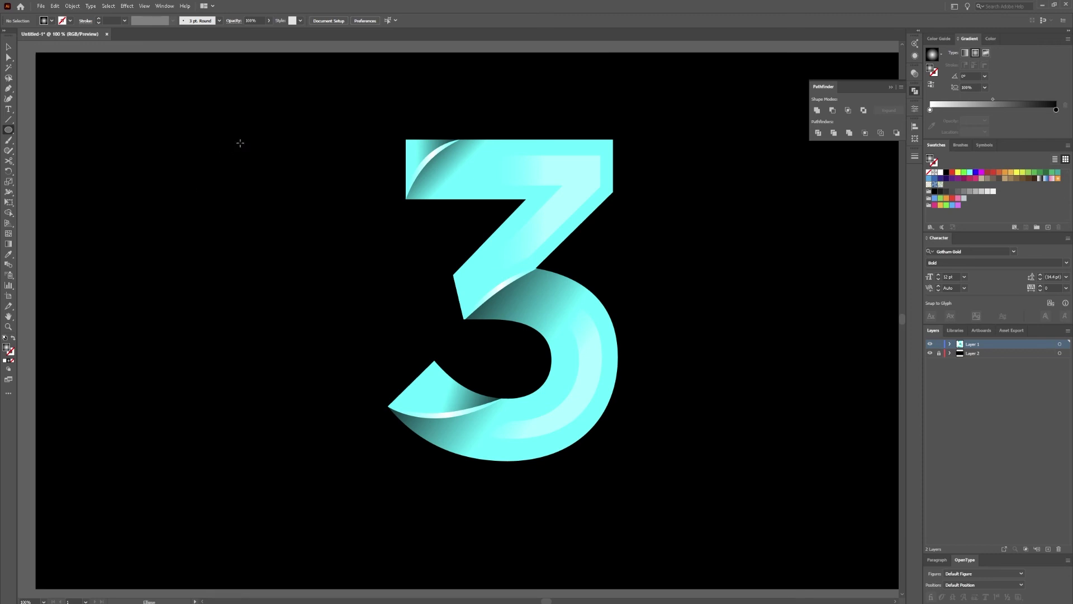
# - Draw a narrow vertical ellipse about 24 px wide beside the 3 and stretch its radial gradient to follow the ellipse's shape
pyautogui.moveTo(240, 143); pyautogui.dragTo(224, 211)
pyautogui.press('g')
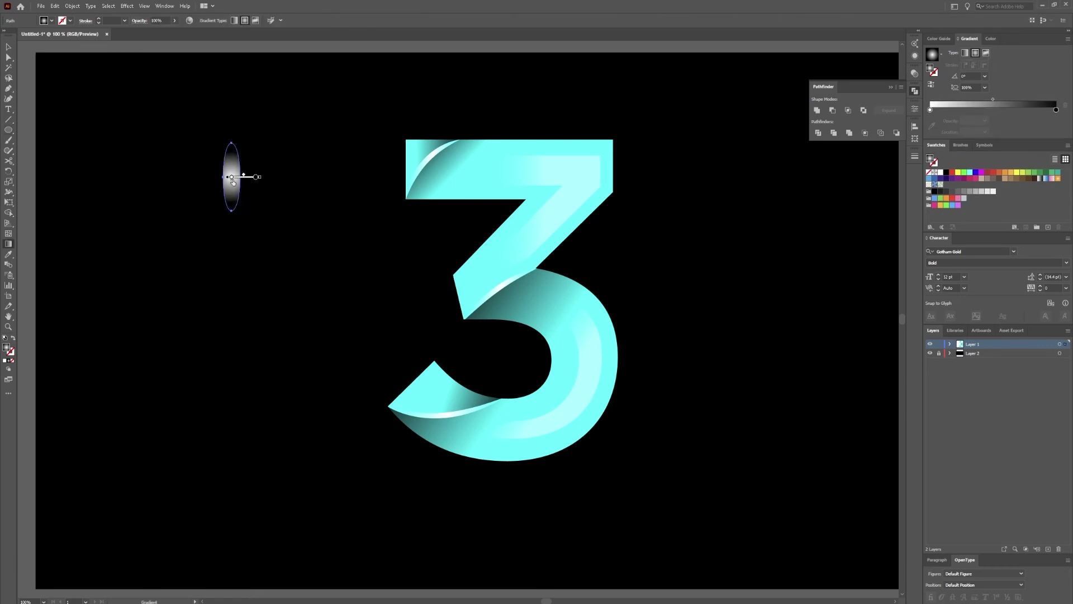
pyautogui.moveTo(232, 166)
pyautogui.moveTo(207, 178); pyautogui.dragTo(232, 144)
pyautogui.press('v')
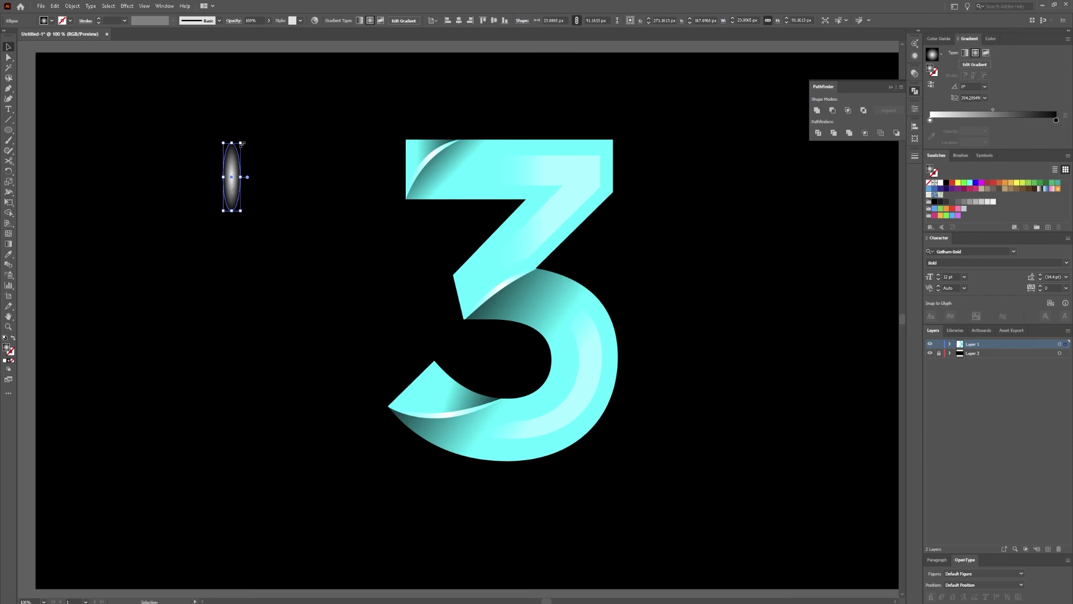
# - Fit the resized, rotated ellipse over the 3's upper-left fold highlight and set its blend mode to Color Dodge, then deselect it
pyautogui.moveTo(242, 143); pyautogui.dragTo(425, 166)
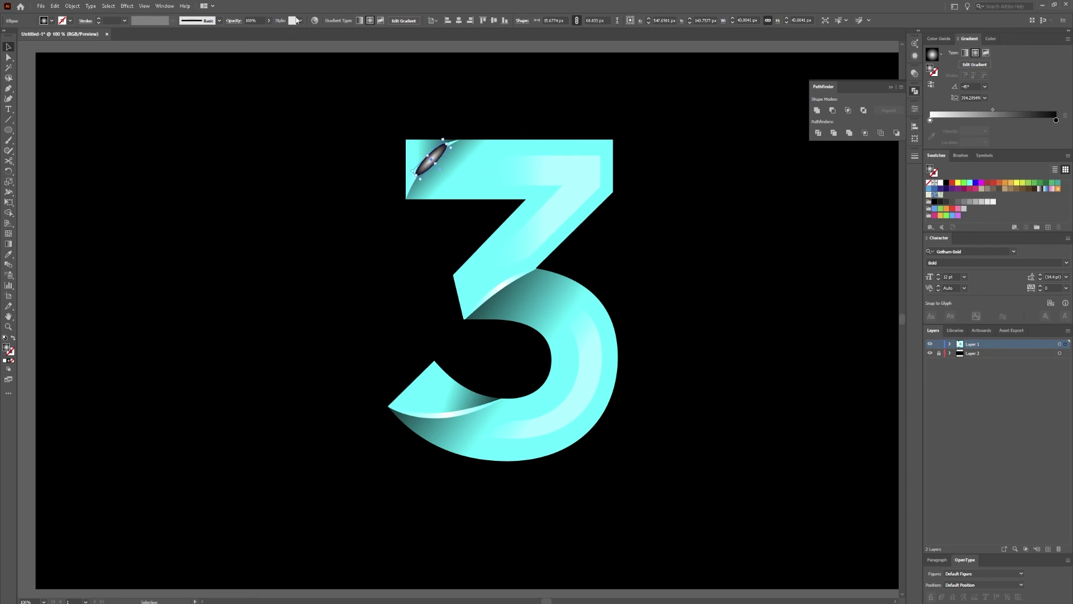
pyautogui.click(235, 22)
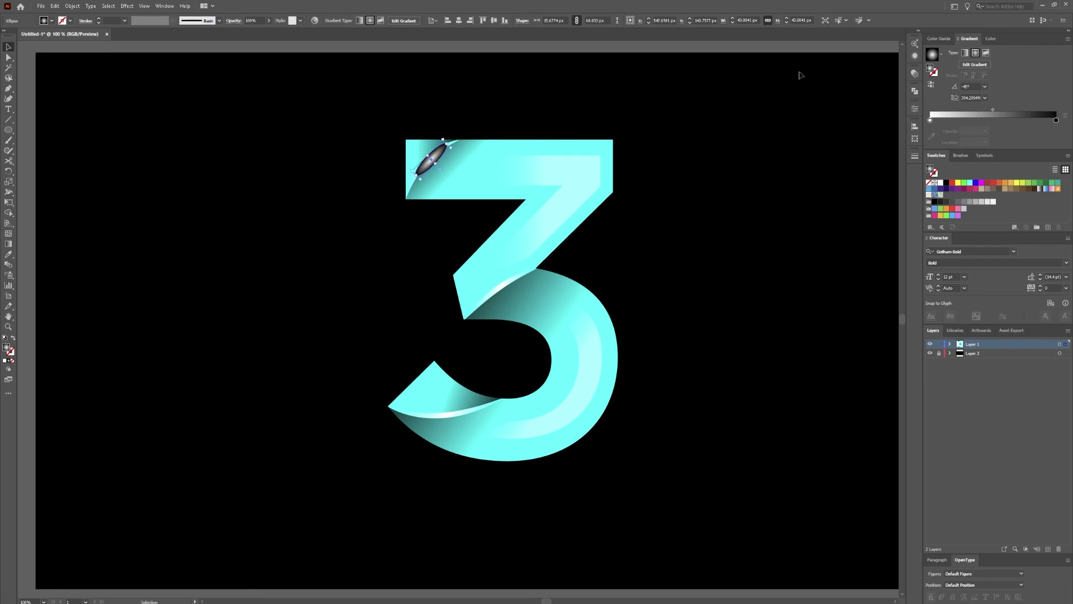
pyautogui.click(234, 21)
pyautogui.click(915, 75)
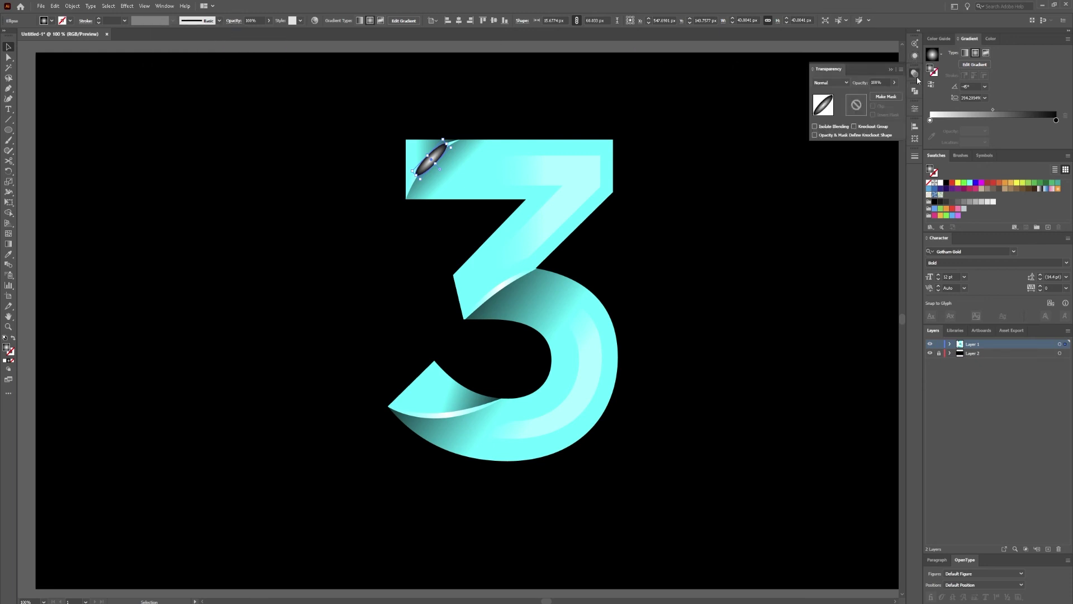
pyautogui.click(847, 83)
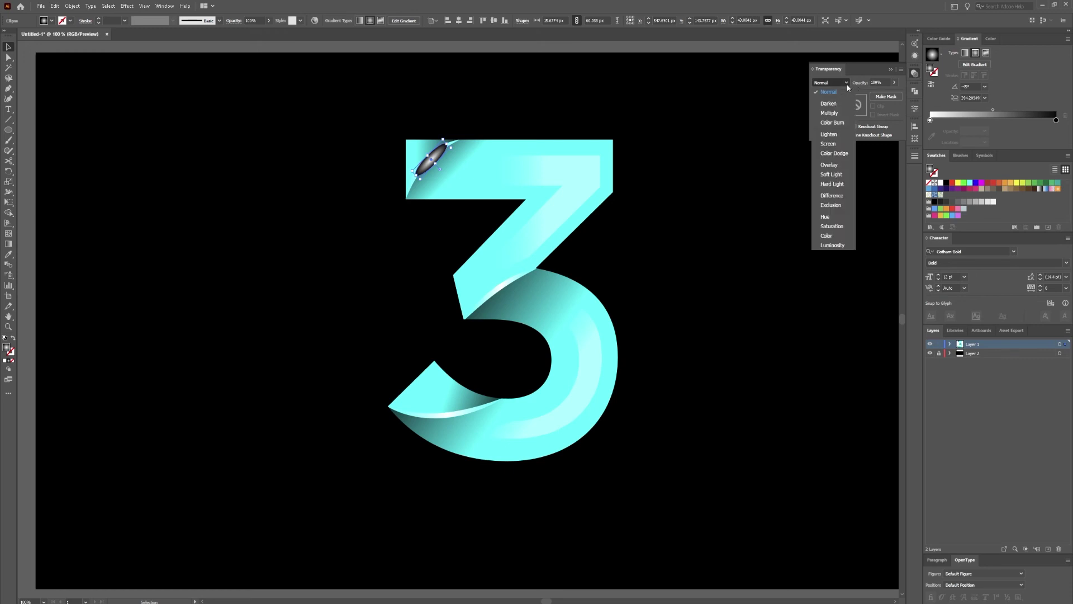
pyautogui.click(838, 153)
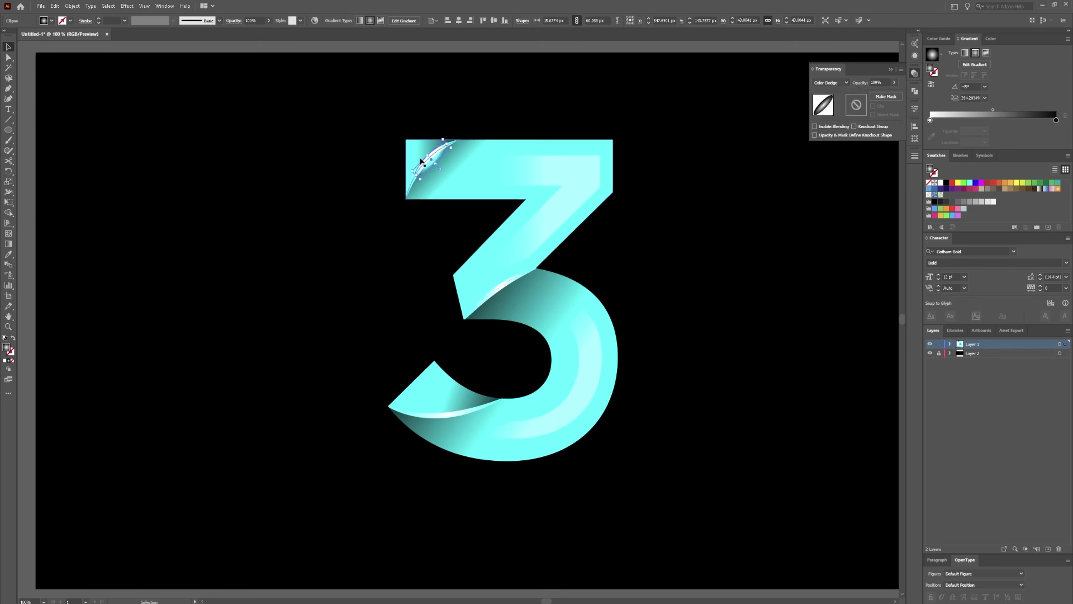
pyautogui.moveTo(432, 161); pyautogui.dragTo(430, 159)
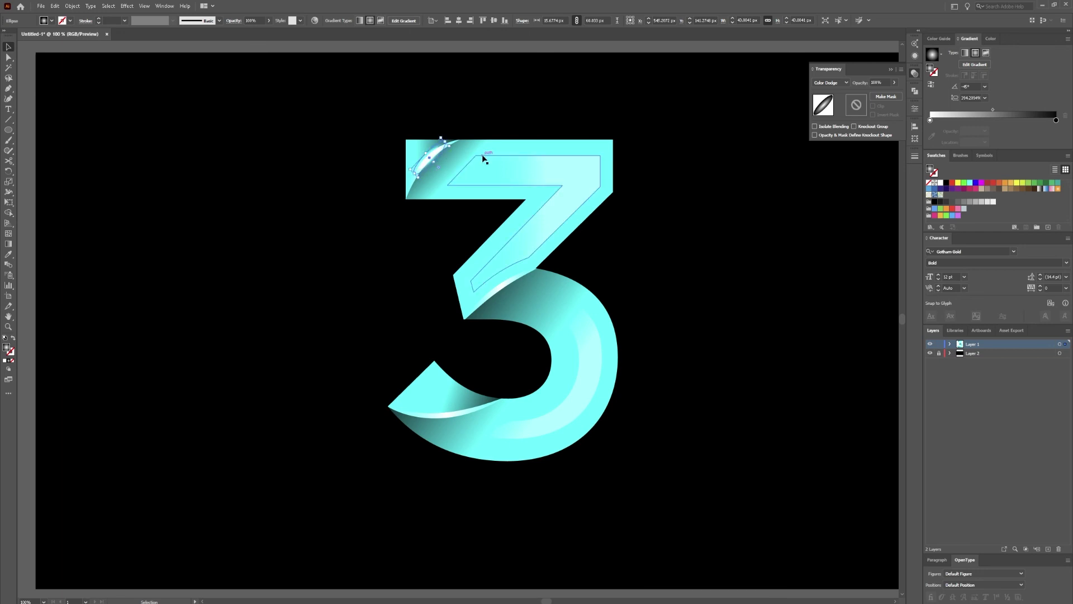
pyautogui.press('space')
pyautogui.click(504, 102)
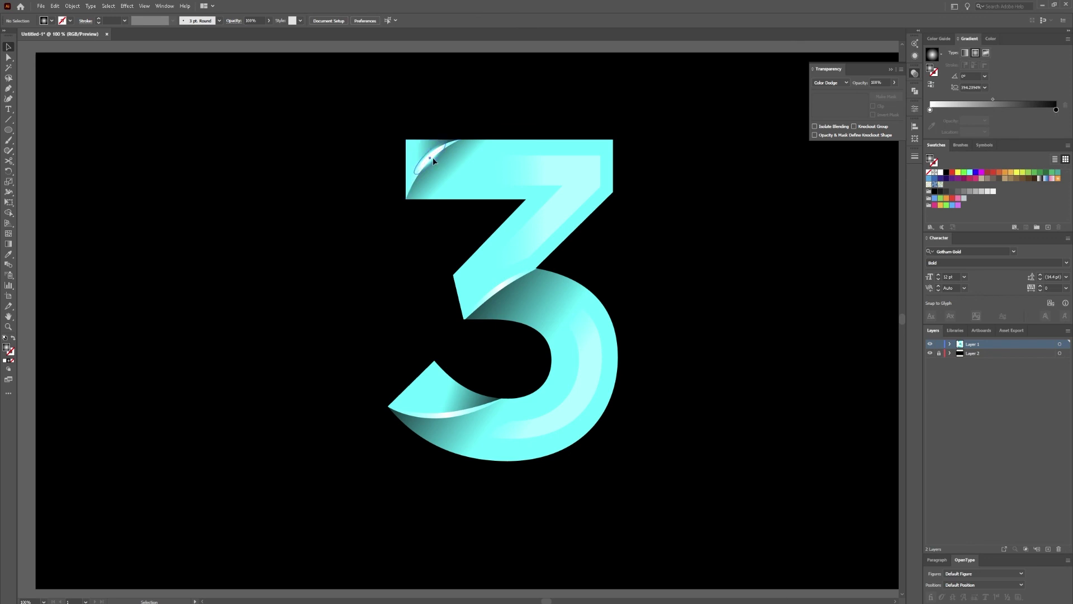
# - Copy the Color Dodge ellipse onto the middle and lower fold highlights, rotating and resizing the copies to follow the folds
pyautogui.moveTo(434, 161); pyautogui.dragTo(484, 300)
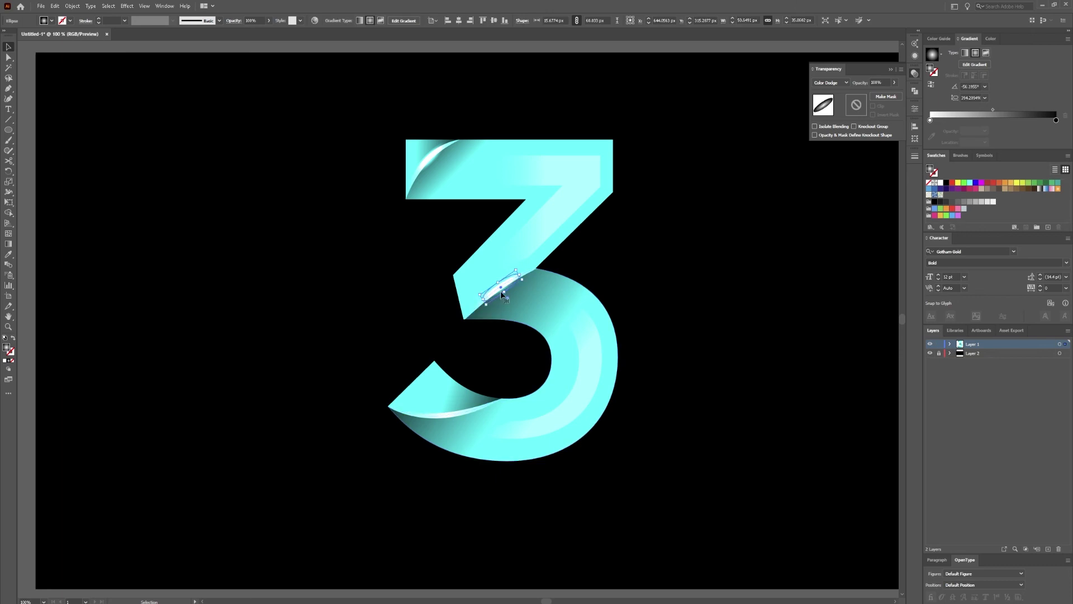
pyautogui.press('ctrl')
pyautogui.moveTo(502, 291); pyautogui.dragTo(443, 417)
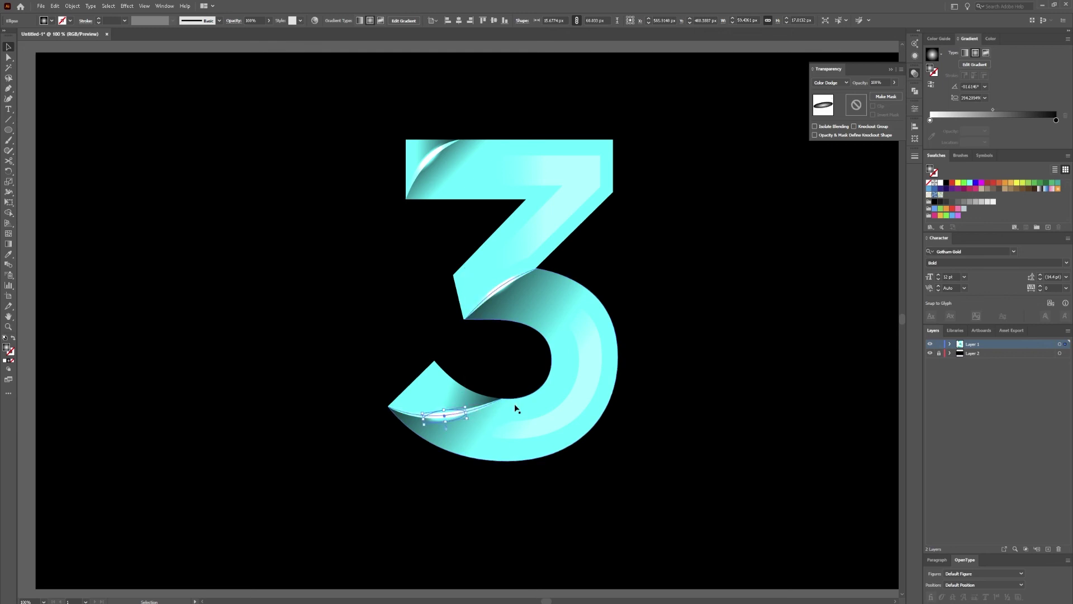
pyautogui.moveTo(466, 417); pyautogui.dragTo(474, 410)
pyautogui.click(371, 300)
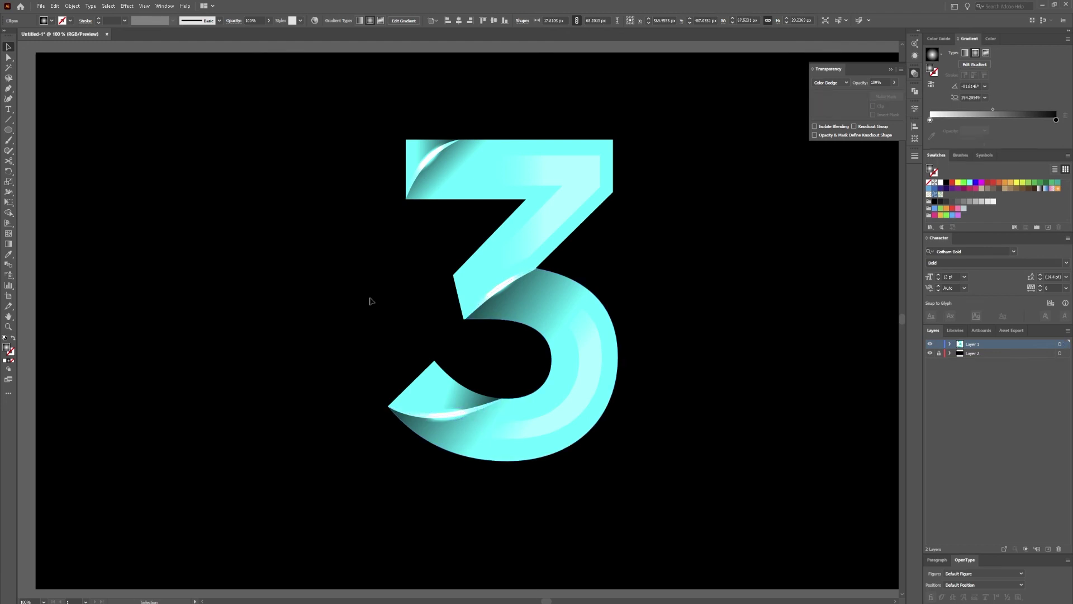
# - Choose the Ellipse tool and set the end stop of its radial gradient fill to cyan, with a 100% aspect ratio
pyautogui.press('space')
pyautogui.moveTo(702, 217); pyautogui.dragTo(671, 233)
pyautogui.scroll(-1, 609, 242)
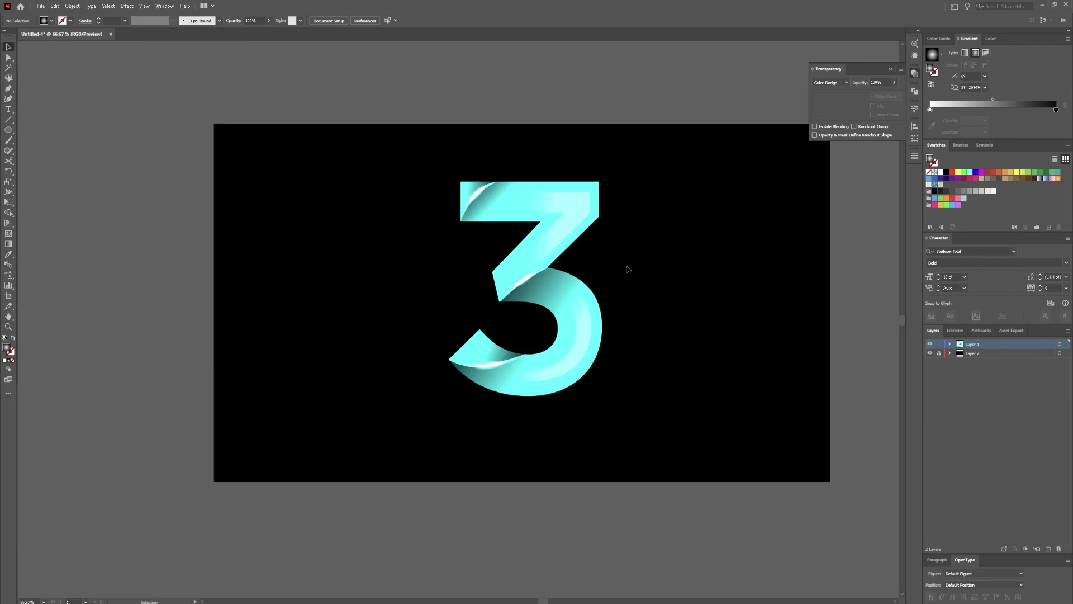
pyautogui.scroll(1, 629, 265)
pyautogui.scroll(-1, 588, 247)
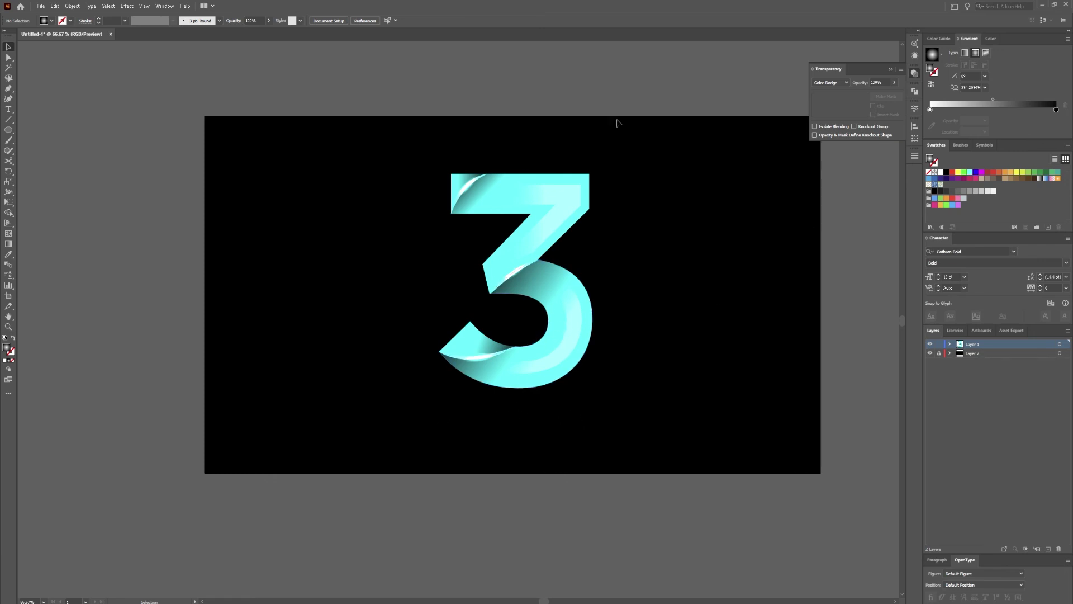
pyautogui.click(14, 130)
pyautogui.doubleClick(1056, 109)
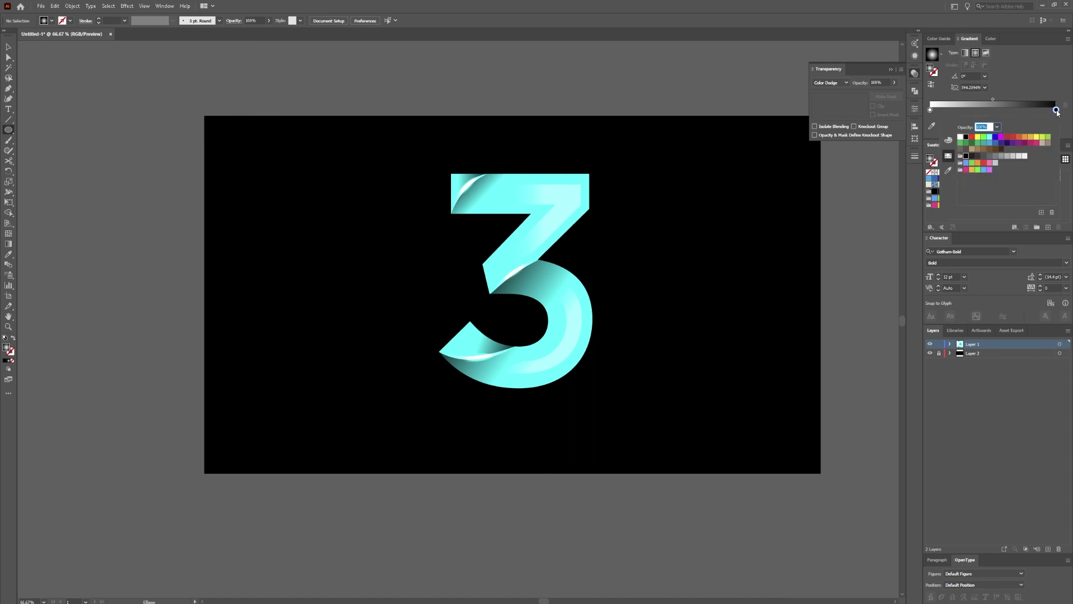
pyautogui.click(990, 138)
pyautogui.click(930, 110)
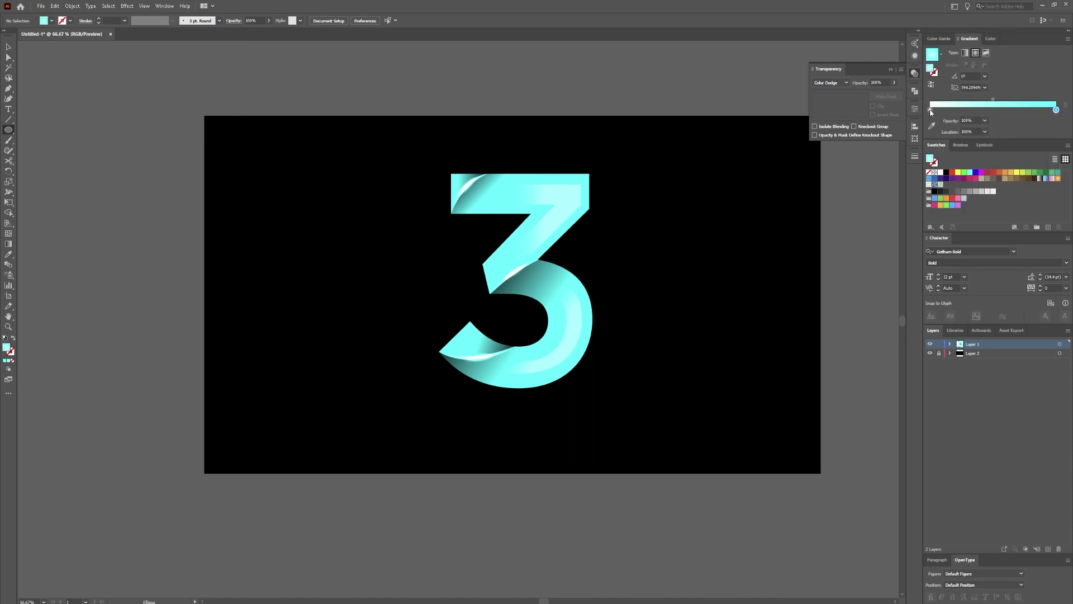
pyautogui.click(970, 173)
pyautogui.click(1008, 104)
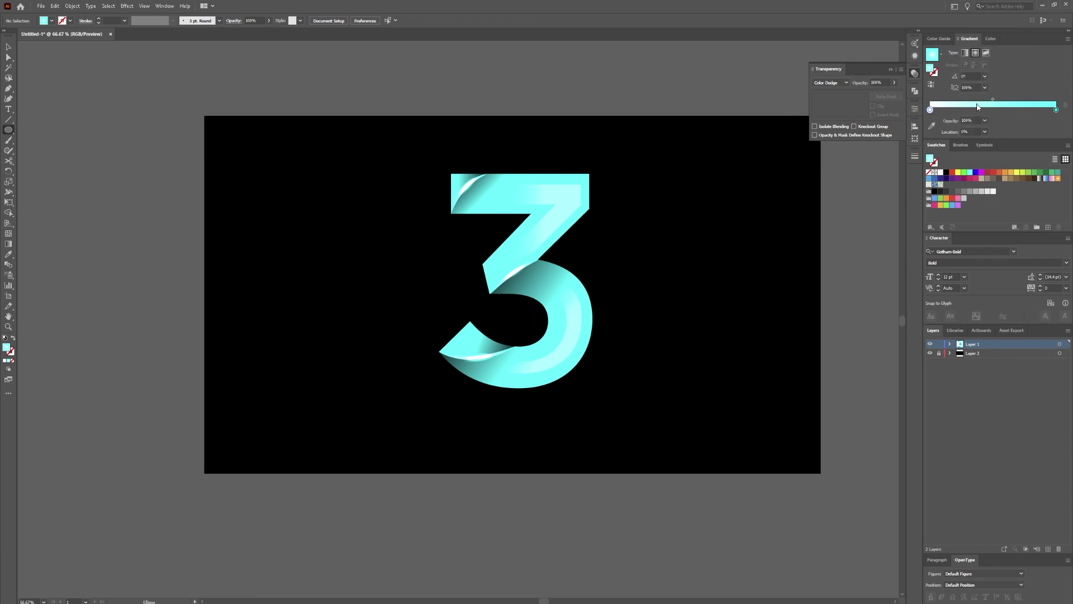
# - Set the start stop of the radial gradient fill to the same cyan at 40% opacity
pyautogui.doubleClick(930, 110)
pyautogui.click(990, 137)
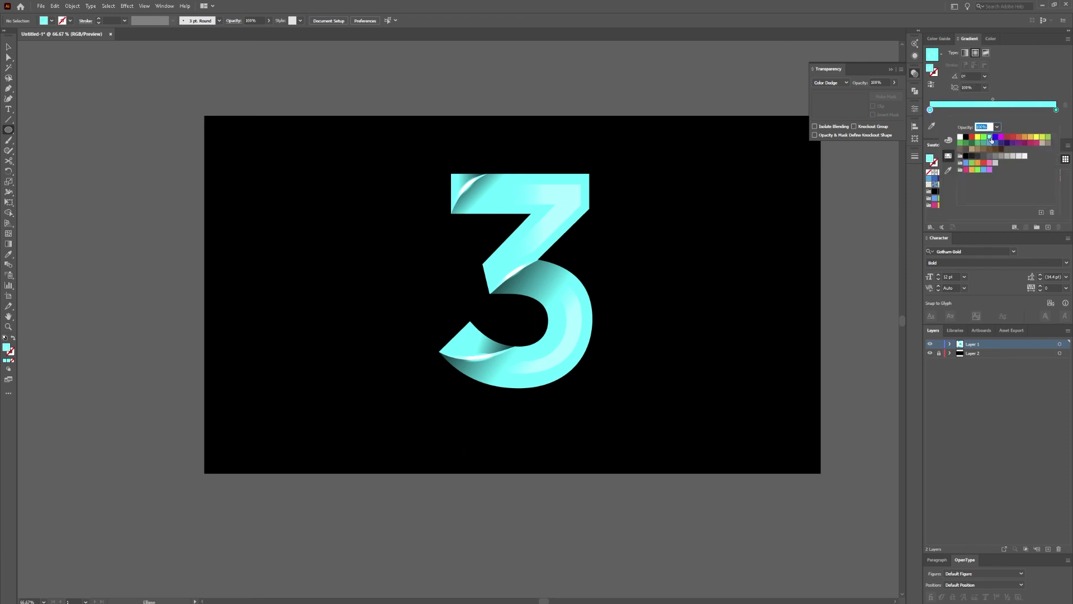
pyautogui.click(997, 127)
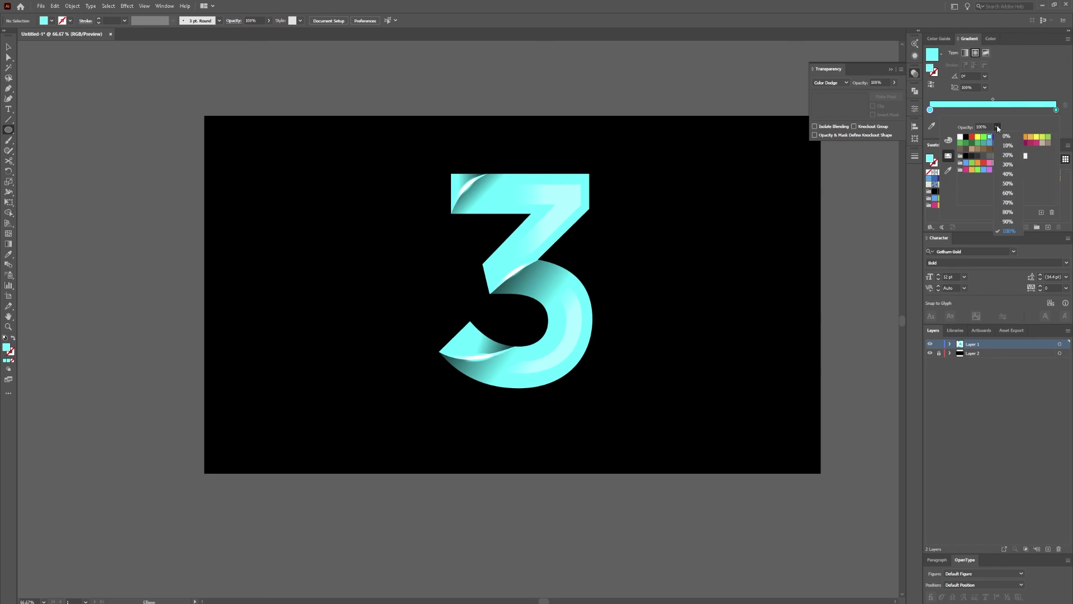
pyautogui.click(1008, 174)
pyautogui.moveTo(512, 293); pyautogui.dragTo(513, 414)
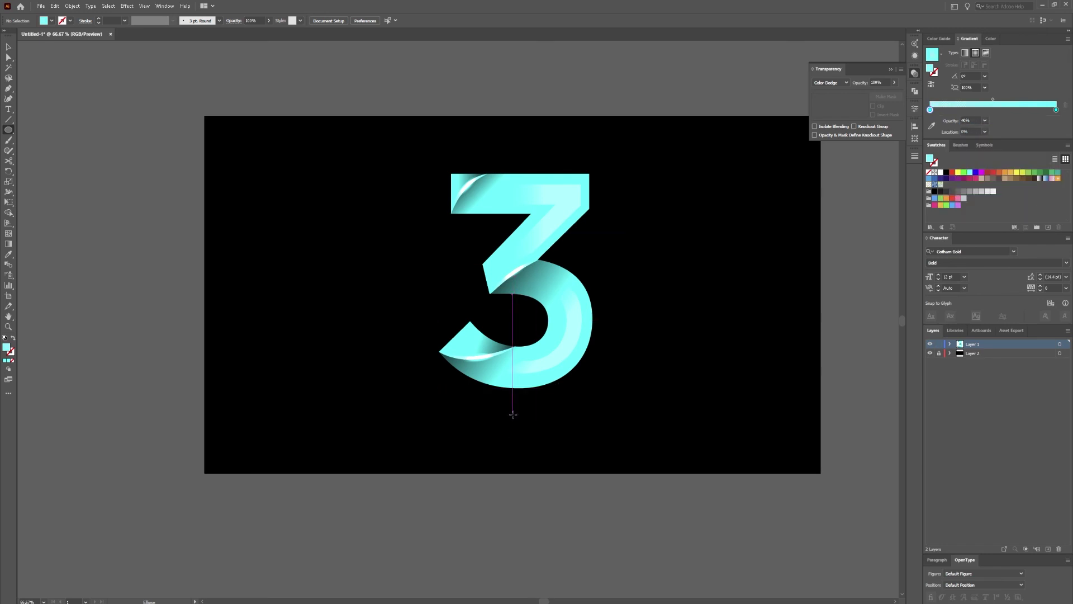
# - Draw a flat ellipse about 360 × 26 px beneath the 3, with its radial gradient reversed and flattened to the ellipse's shape
pyautogui.moveTo(515, 323)
pyautogui.mouseDown()
pyautogui.moveTo(517, 409)
pyautogui.moveTo(591, 406)
pyautogui.moveTo(591, 421)
pyautogui.moveTo(612, 430)
pyautogui.moveTo(617, 416)
pyautogui.moveTo(602, 415)
pyautogui.mouseUp()
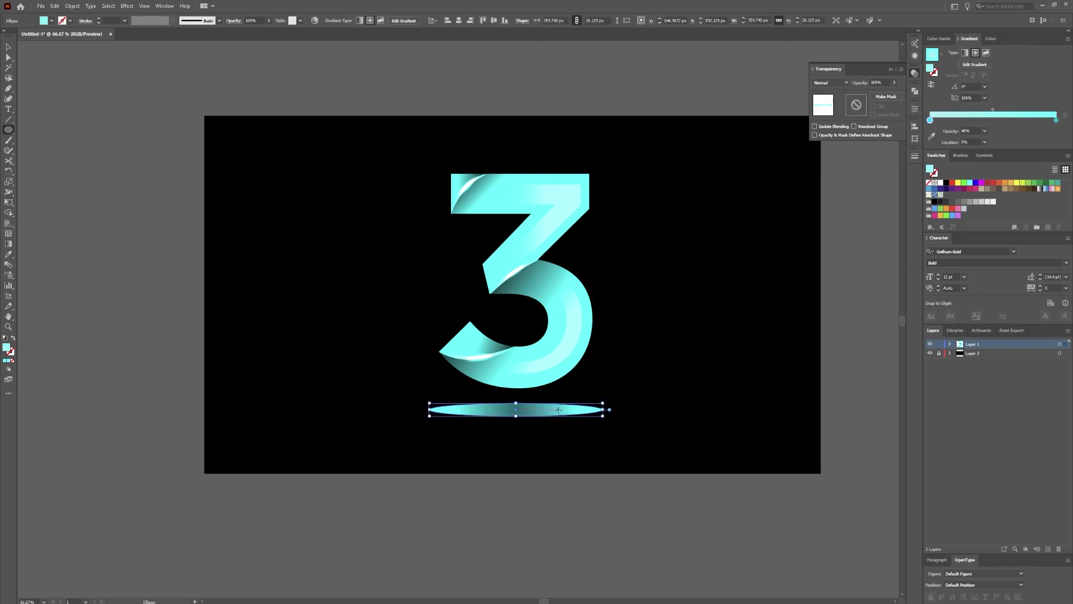
pyautogui.press('v')
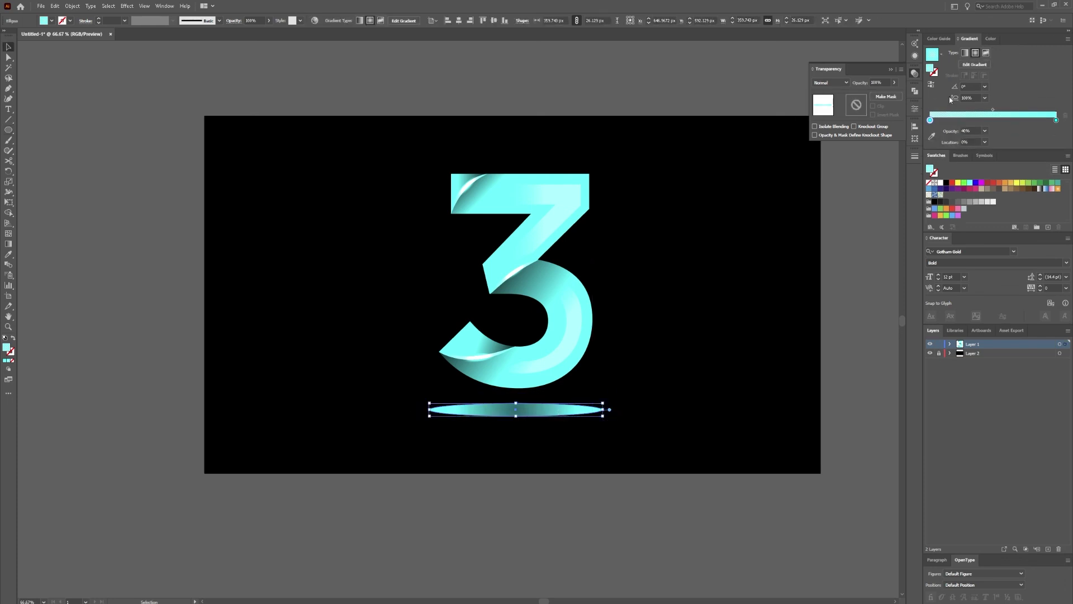
pyautogui.click(931, 84)
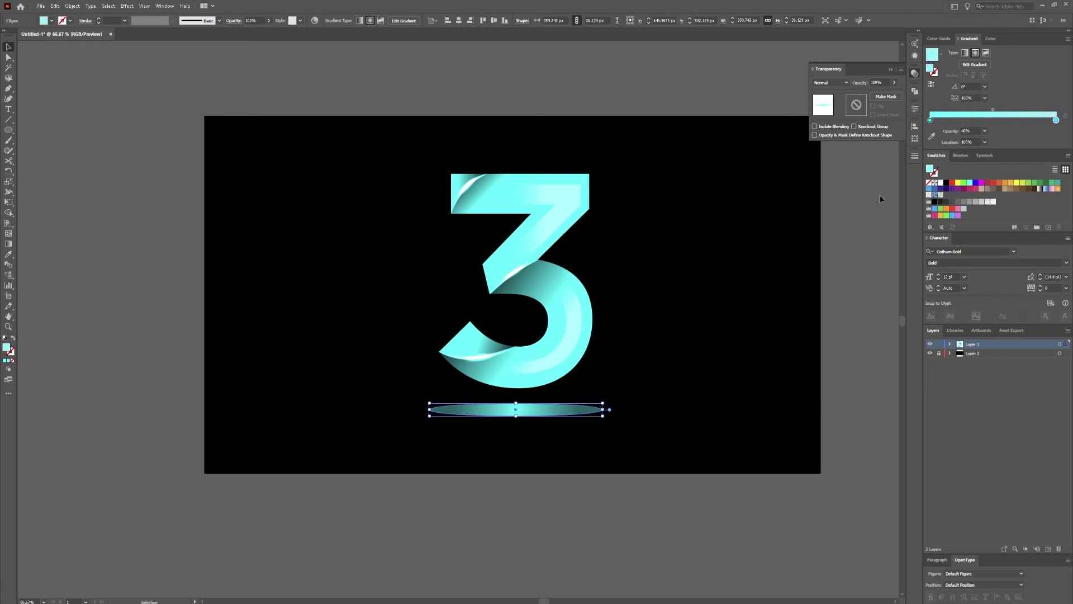
pyautogui.press('g')
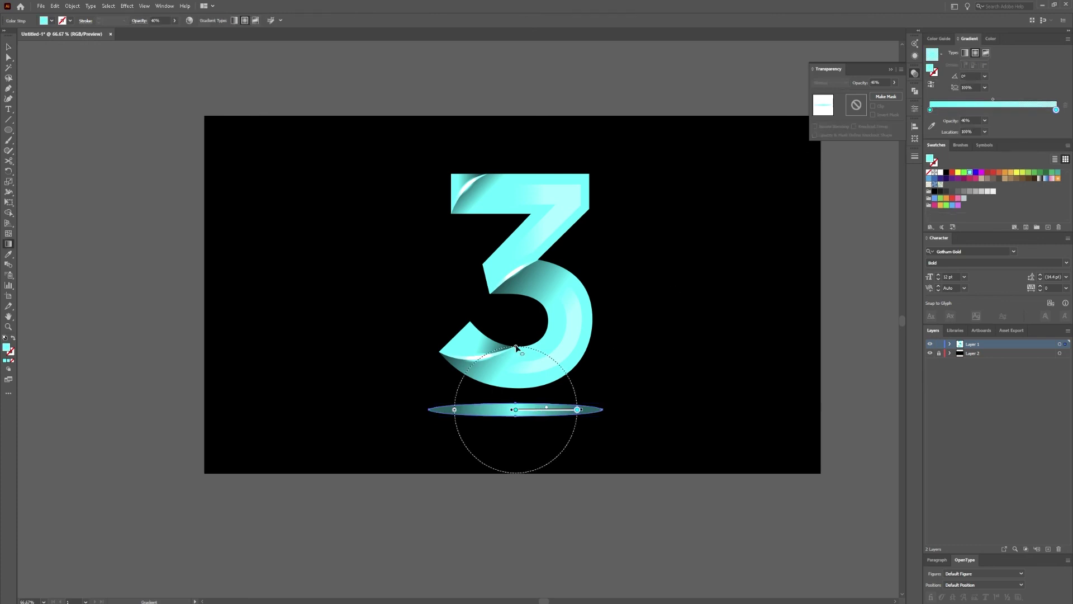
pyautogui.moveTo(516, 347); pyautogui.dragTo(522, 407)
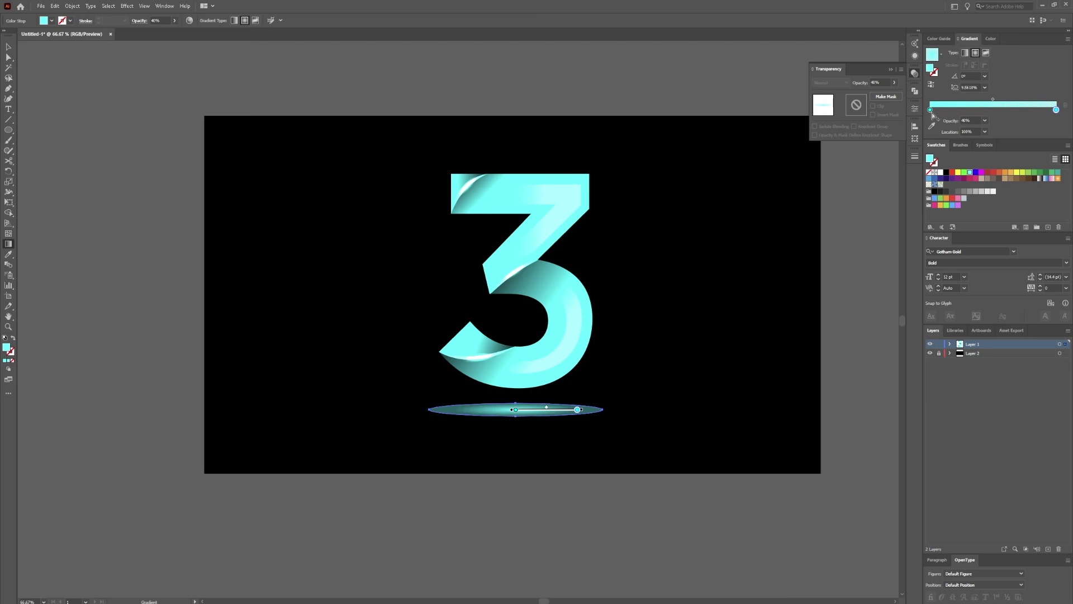
# - Set the opacity of the ellipse gradient's outer stop to 0% and deselect the ellipse
pyautogui.doubleClick(1056, 110)
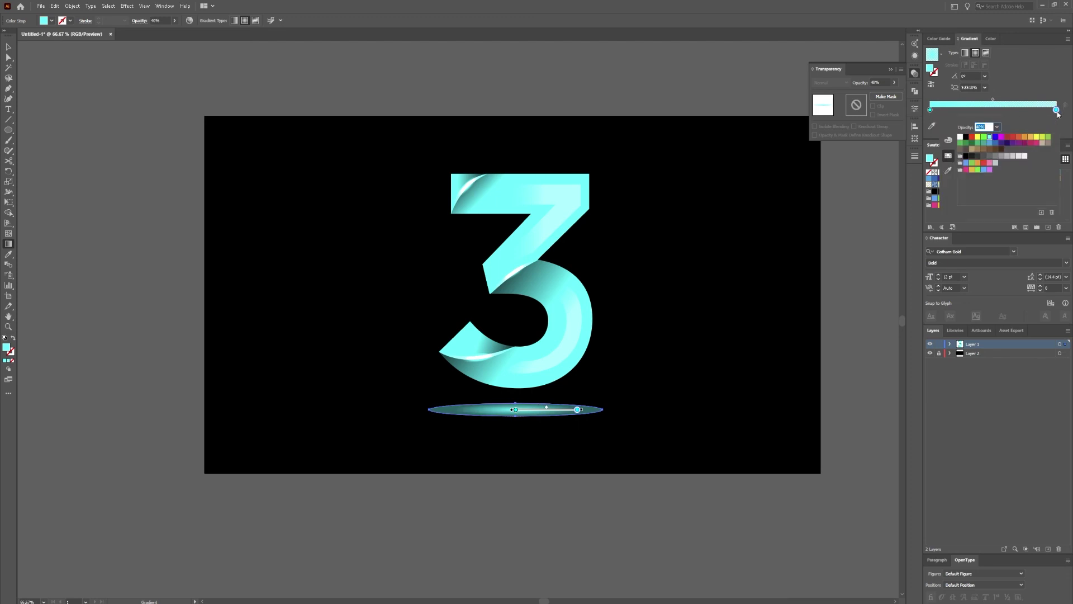
pyautogui.click(997, 128)
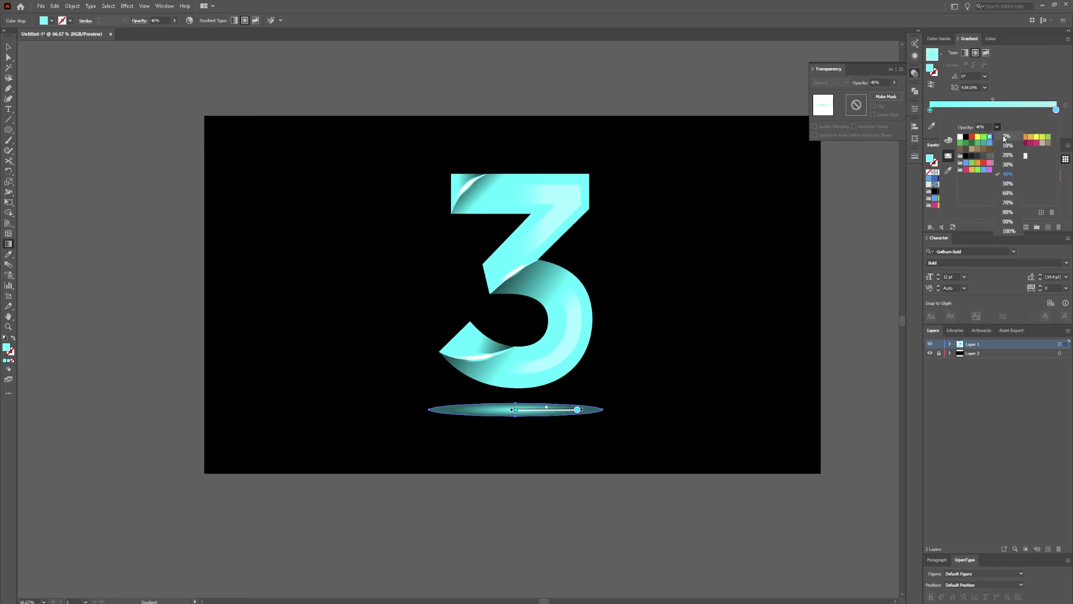
pyautogui.click(1004, 136)
pyautogui.press('Escape')
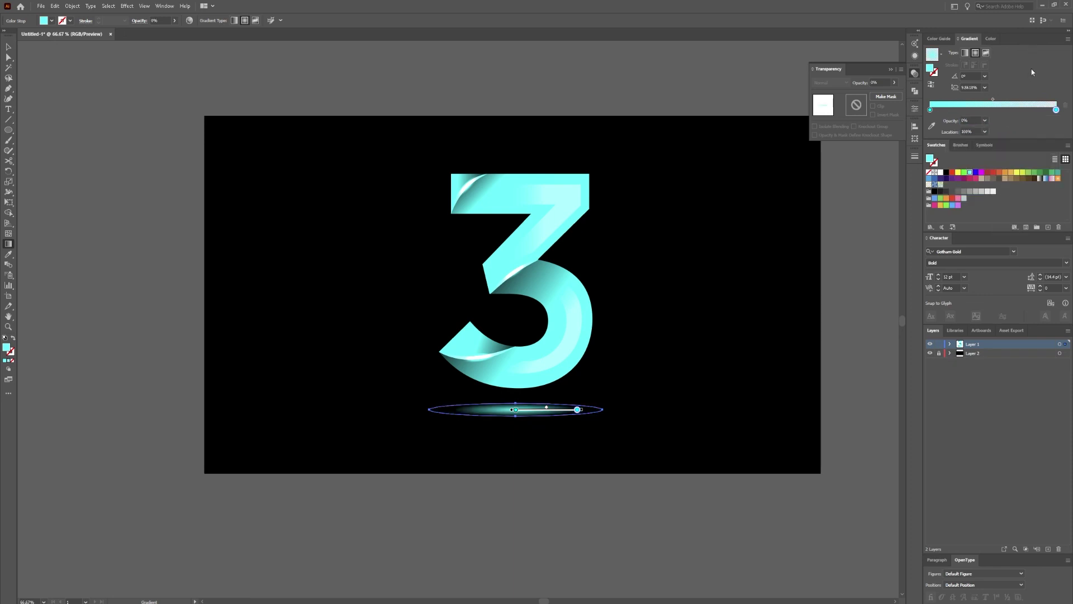
pyautogui.press('v')
pyautogui.click(632, 354)
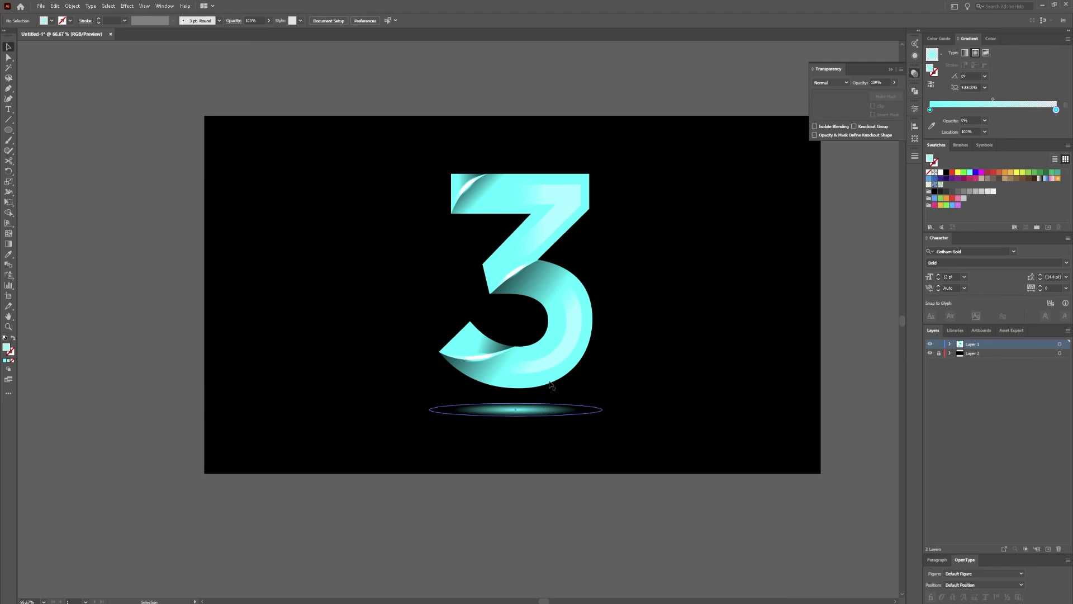
# - Lock the glow ellipse, then select all parts of the 3 and group them
pyautogui.moveTo(689, 292); pyautogui.dragTo(587, 290)
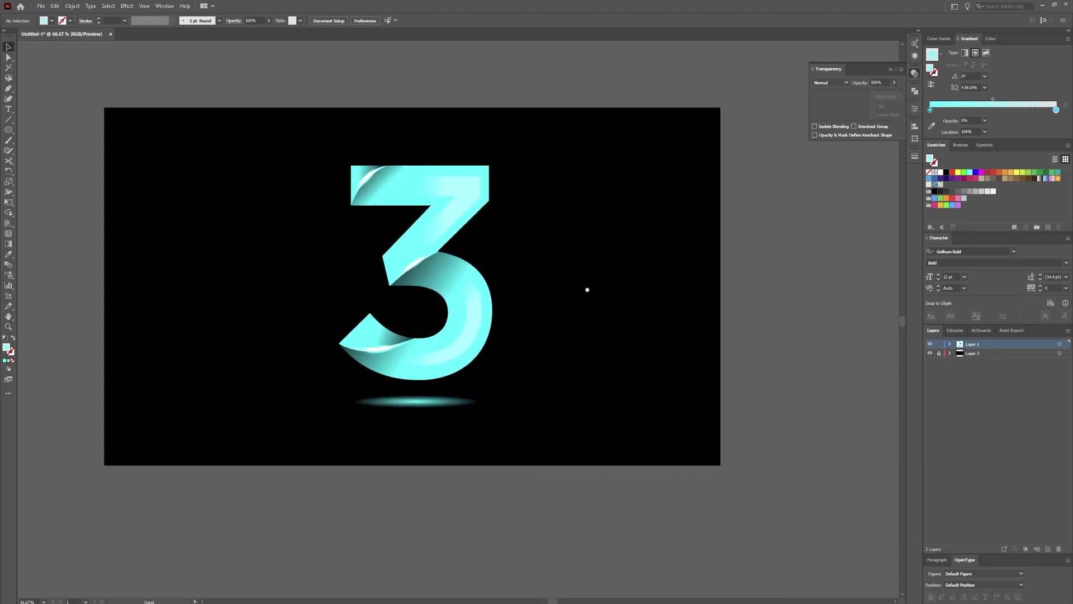
pyautogui.click(438, 406)
pyautogui.moveTo(524, 147); pyautogui.dragTo(317, 383)
pyautogui.rightClick(394, 356)
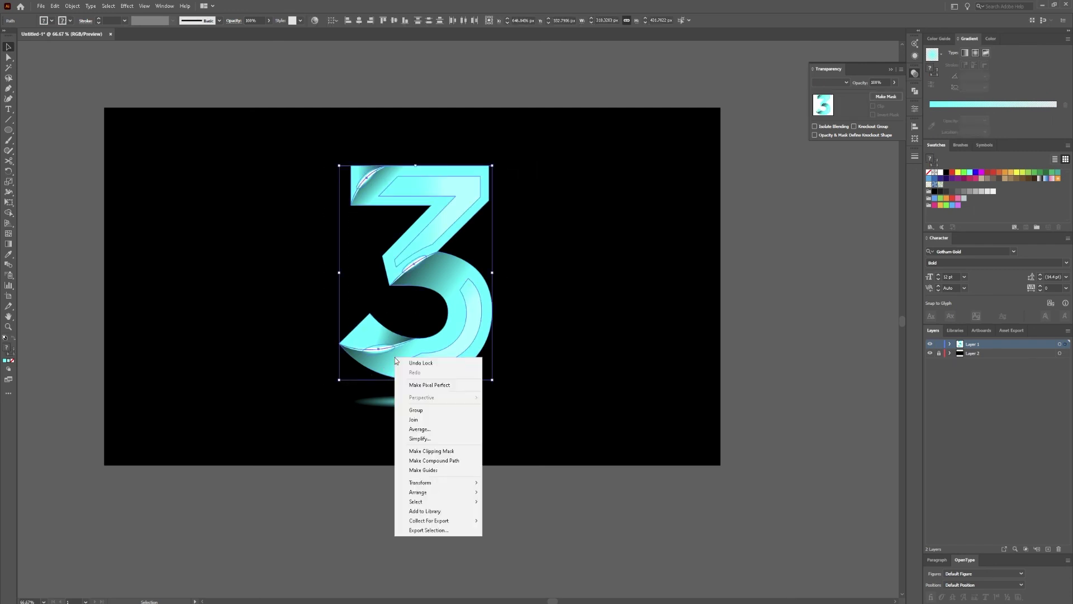
pyautogui.click(433, 413)
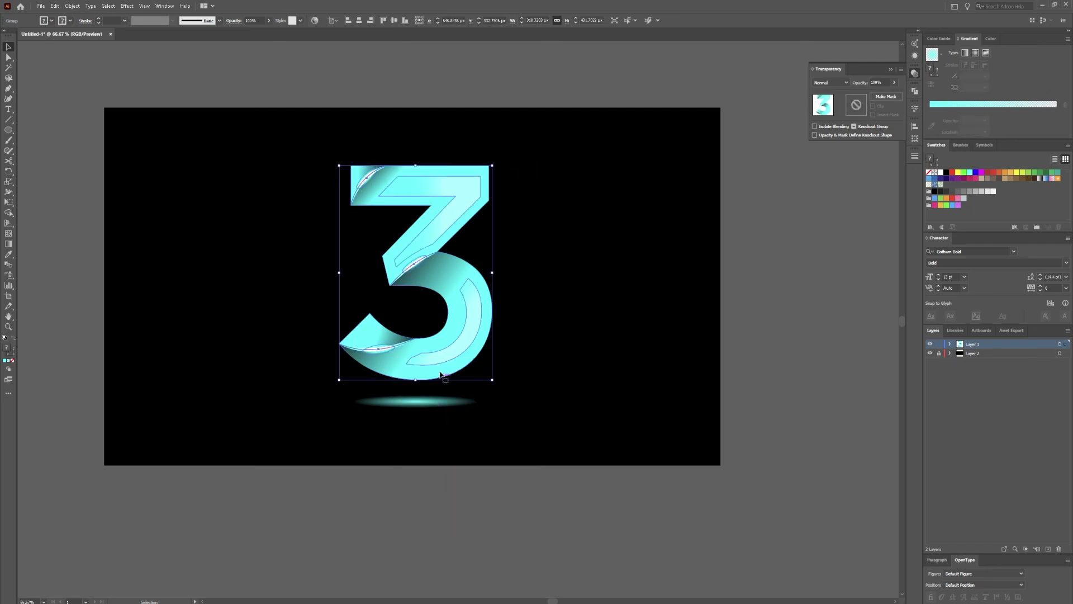
# - Reflect a copy of the grouped 3 across the horizontal axis and move it straight down beneath the original, overlapping the glow ellipse
pyautogui.rightClick(450, 282)
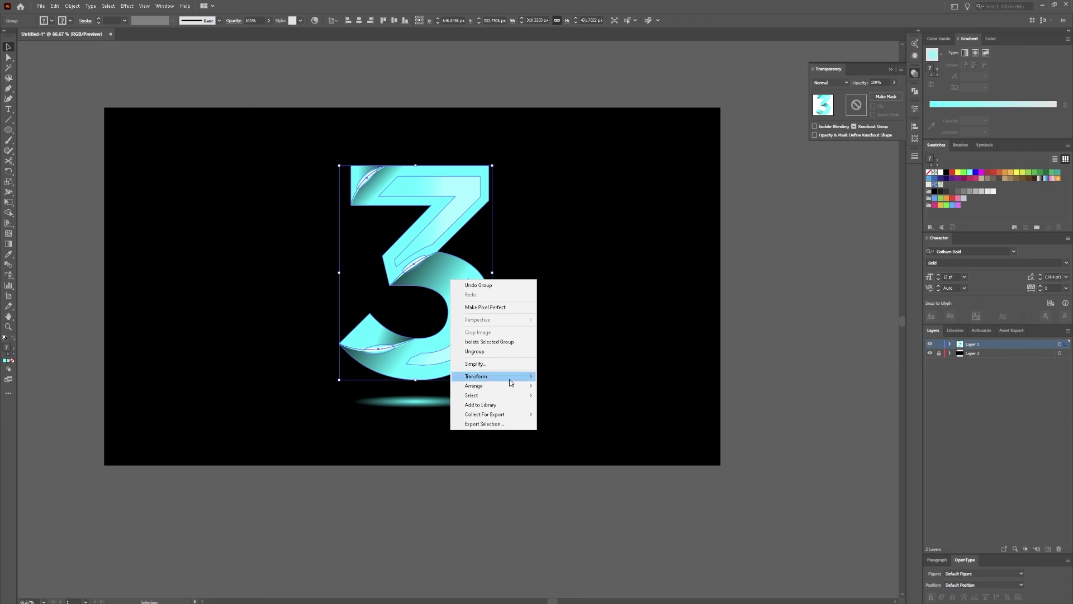
pyautogui.moveTo(509, 383)
pyautogui.click(562, 411)
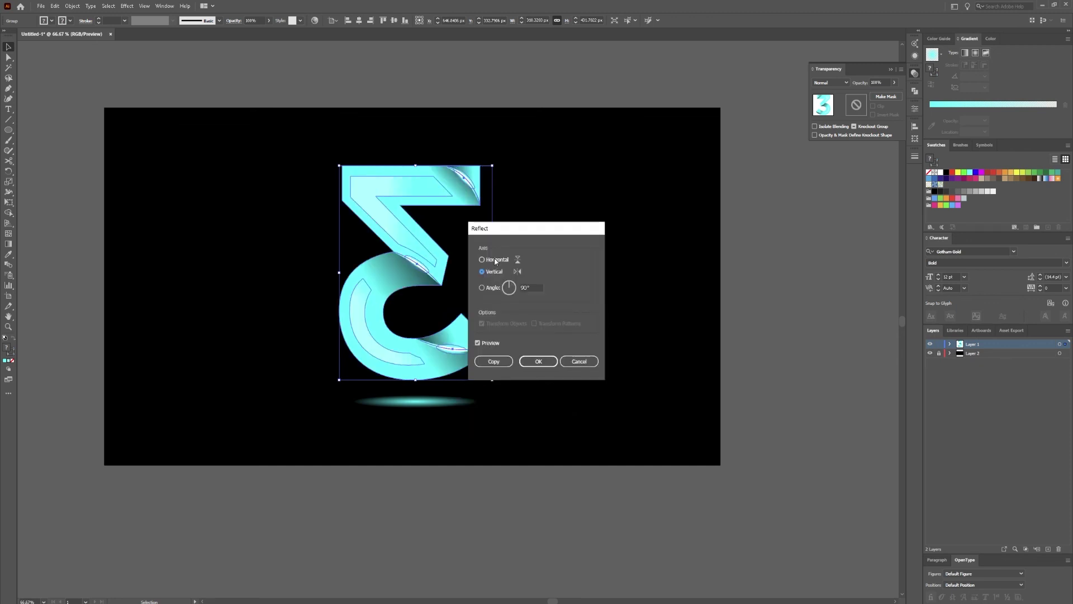
pyautogui.click(494, 258)
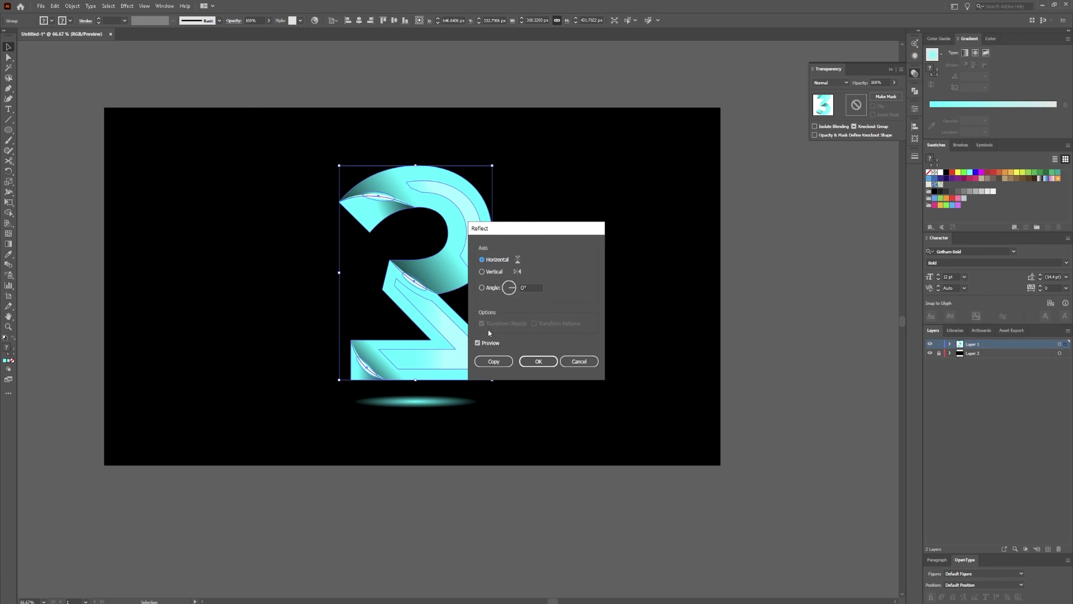
pyautogui.click(494, 361)
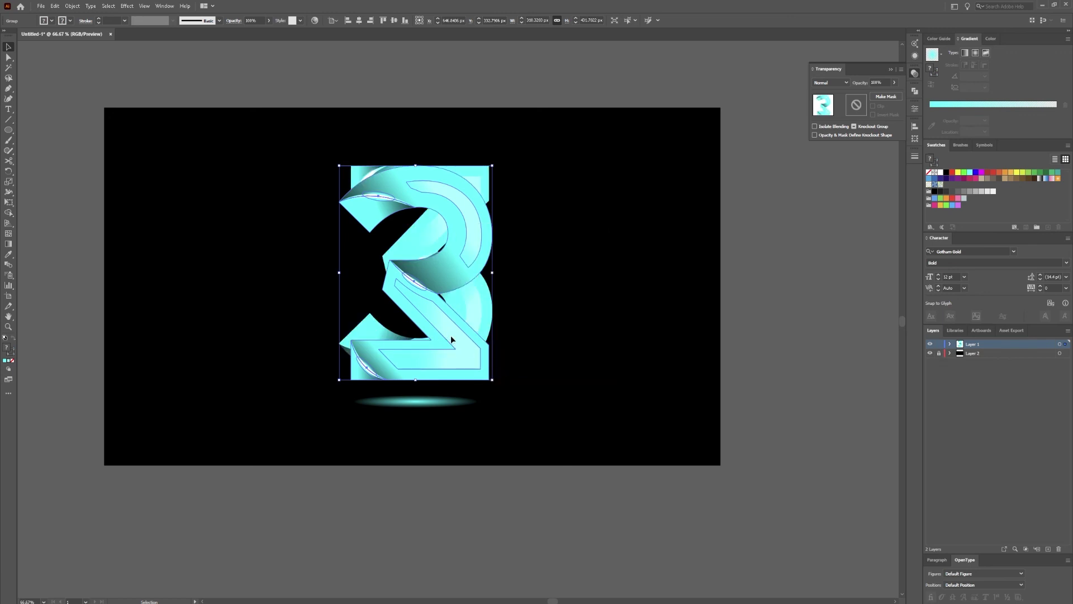
pyautogui.moveTo(451, 338); pyautogui.dragTo(463, 568)
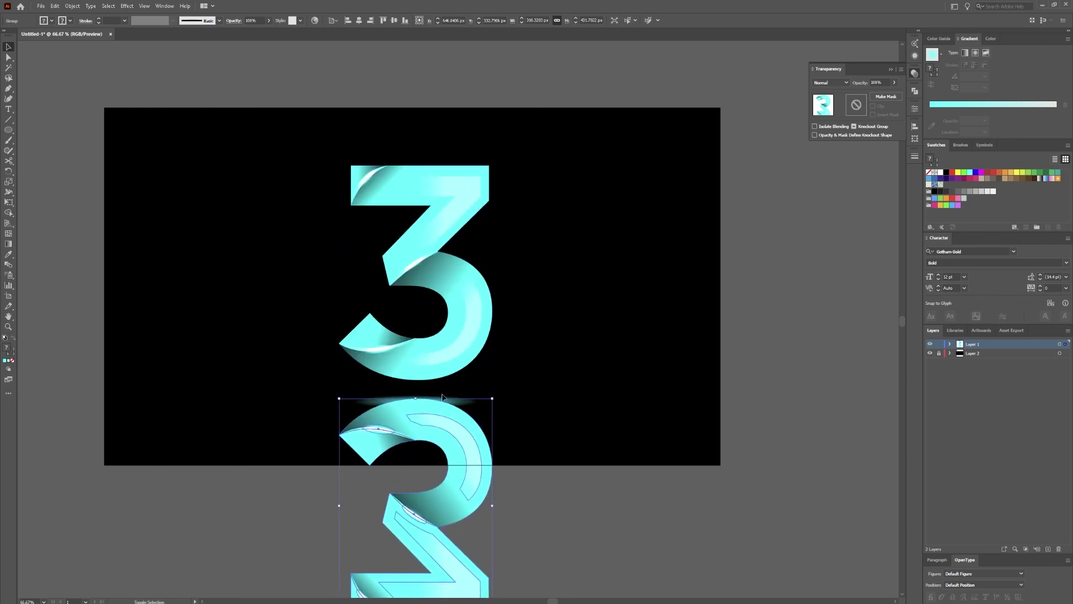
pyautogui.click(496, 461)
pyautogui.moveTo(507, 380); pyautogui.dragTo(539, 426)
pyautogui.moveTo(556, 384); pyautogui.dragTo(524, 326)
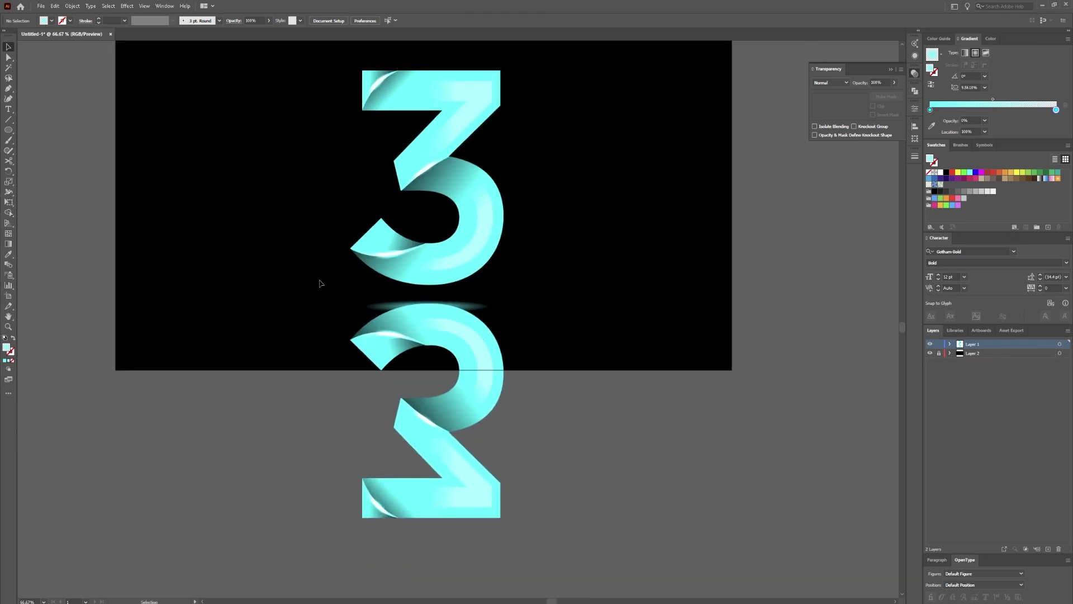
# - Draw a rectangle about 553 px wide that covers the whole reflected 3 and fill it with black
pyautogui.moveTo(14, 129); pyautogui.dragTo(61, 130)
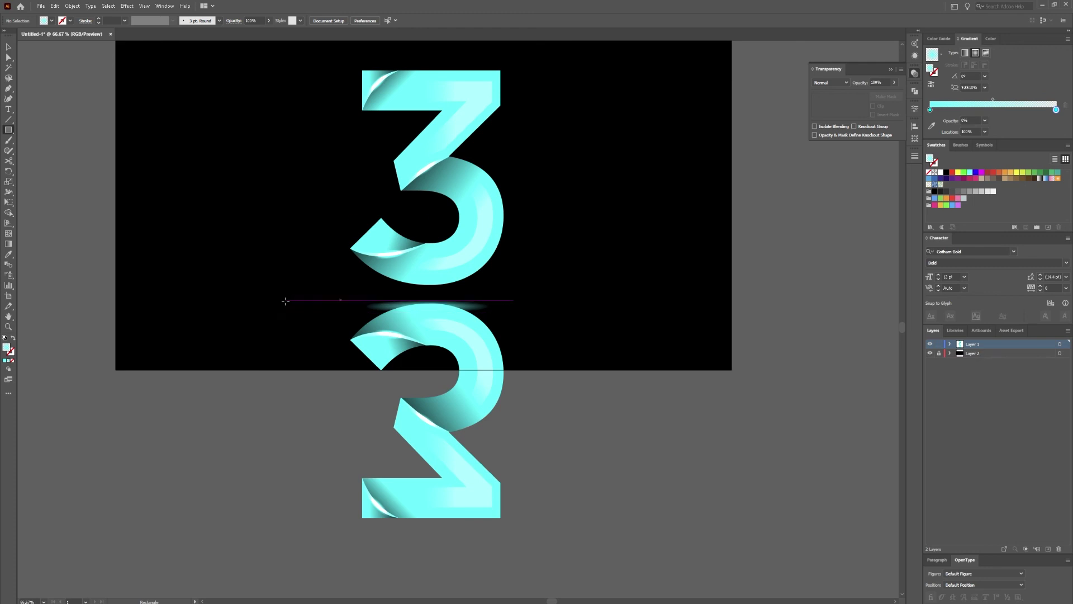
pyautogui.moveTo(296, 301)
pyautogui.mouseDown()
pyautogui.moveTo(575, 418)
pyautogui.moveTo(559, 502)
pyautogui.moveTo(563, 574)
pyautogui.mouseUp()
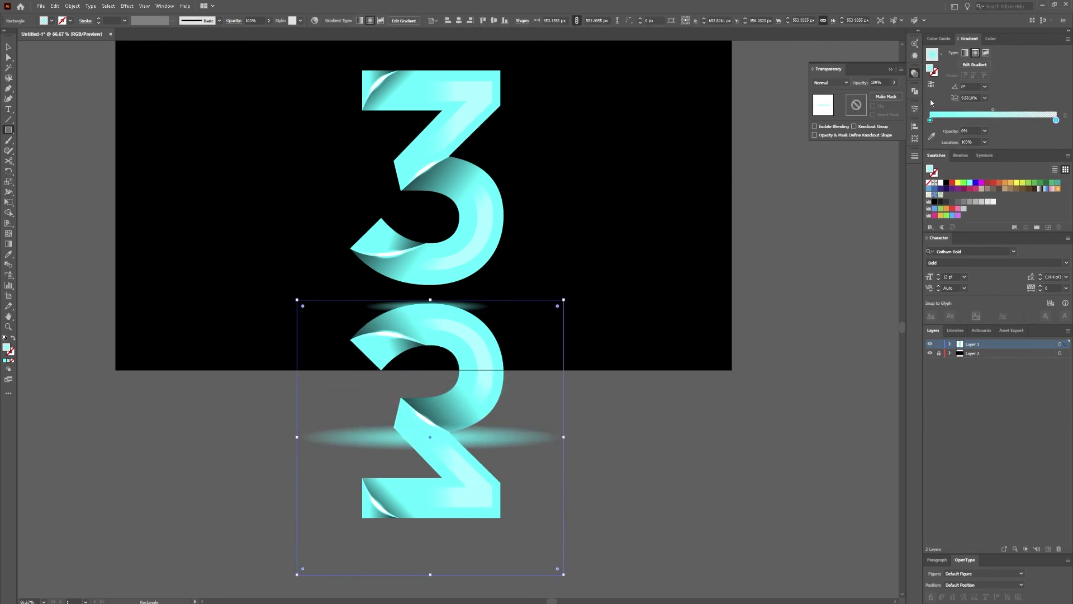
pyautogui.click(950, 183)
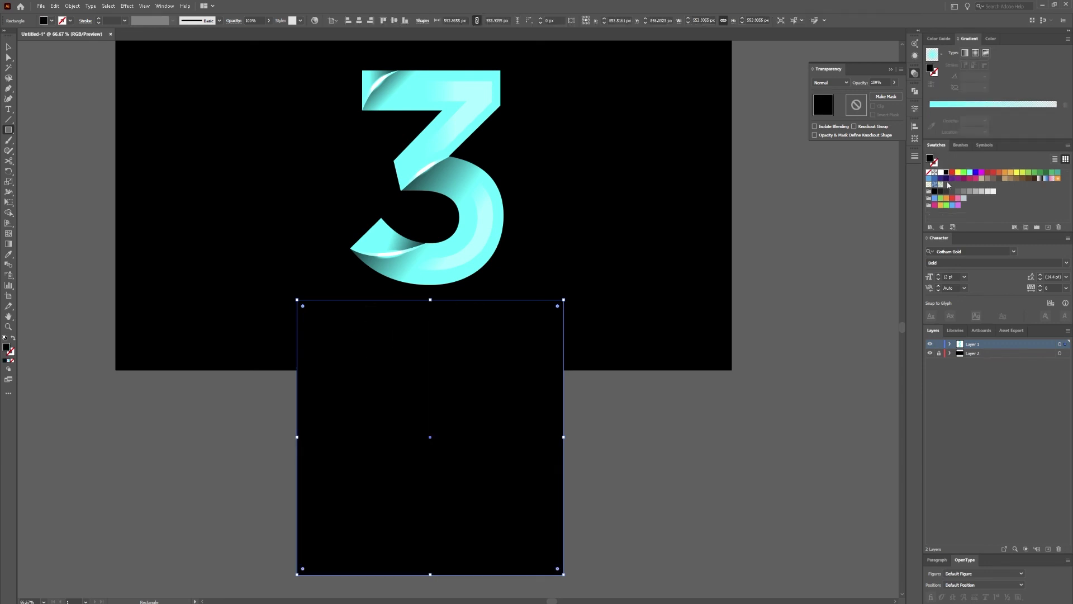
pyautogui.press('v')
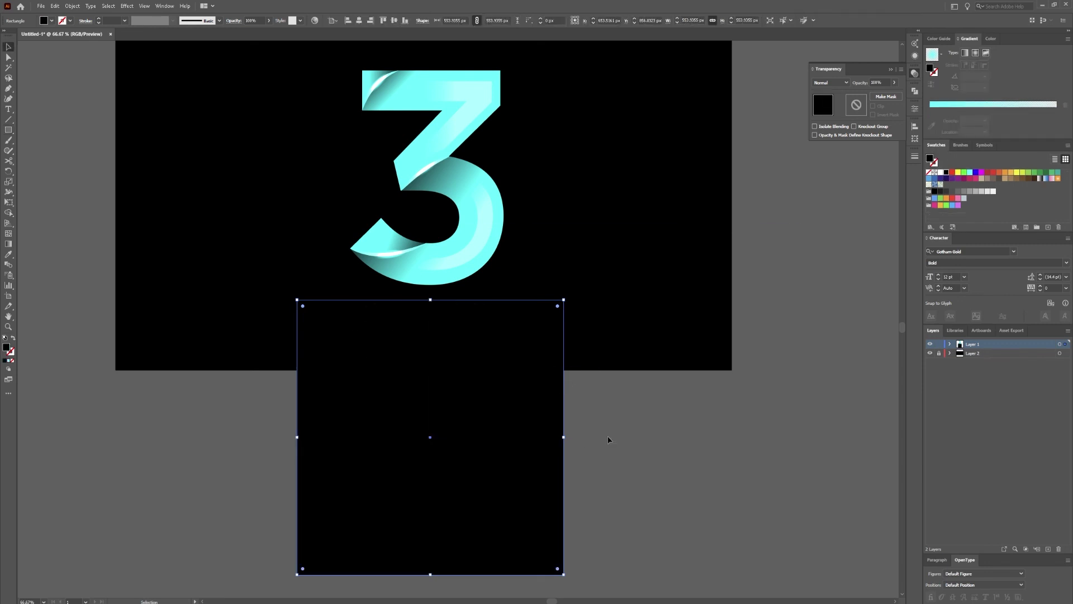
pyautogui.click(608, 441)
# - Fill the rectangle with the White, Black gradient preset and change the gradient type to radial
pyautogui.click(475, 446)
pyautogui.click(975, 54)
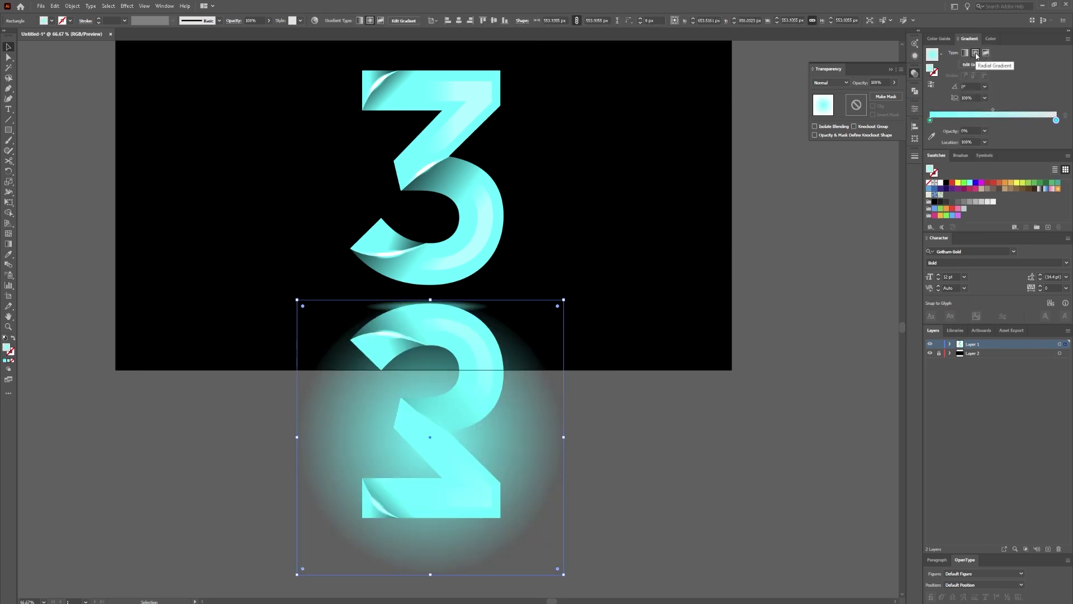
pyautogui.hotkey('ctrl', 'z')
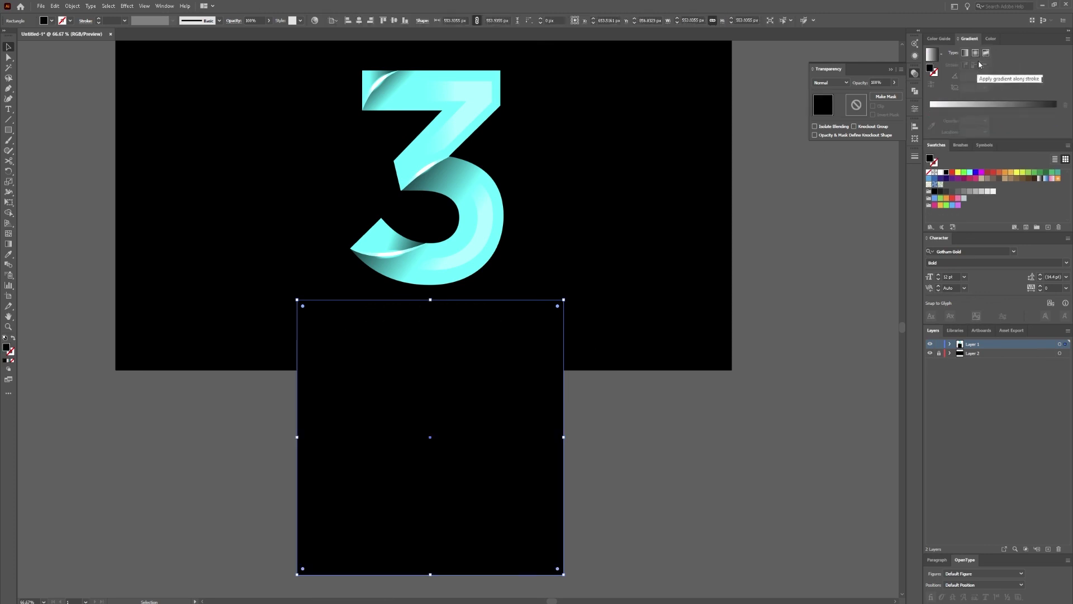
pyautogui.click(932, 55)
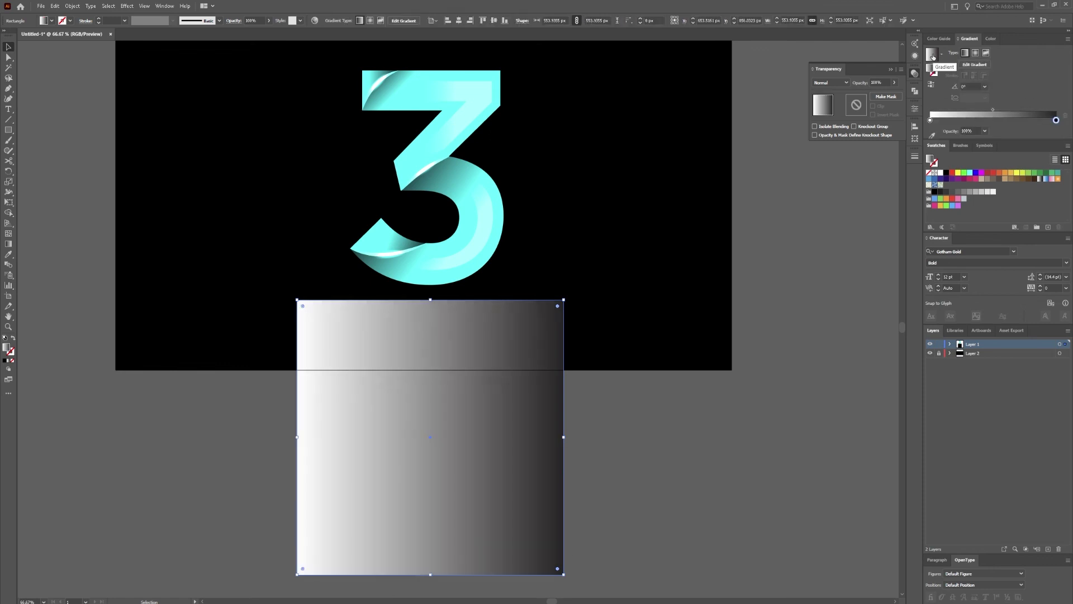
pyautogui.click(975, 54)
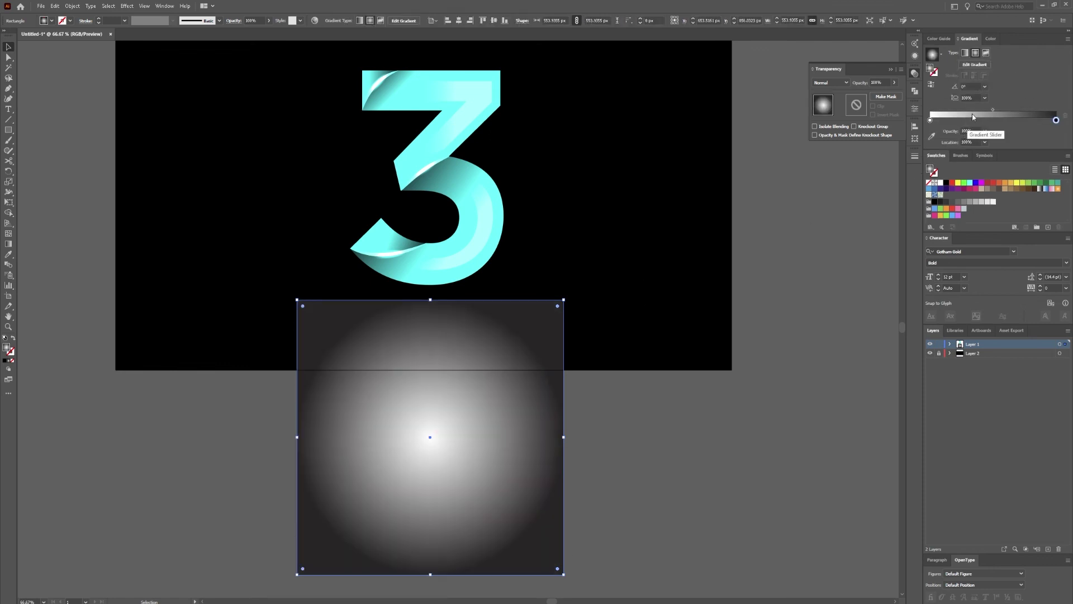
pyautogui.click(942, 56)
pyautogui.click(937, 62)
pyautogui.click(891, 70)
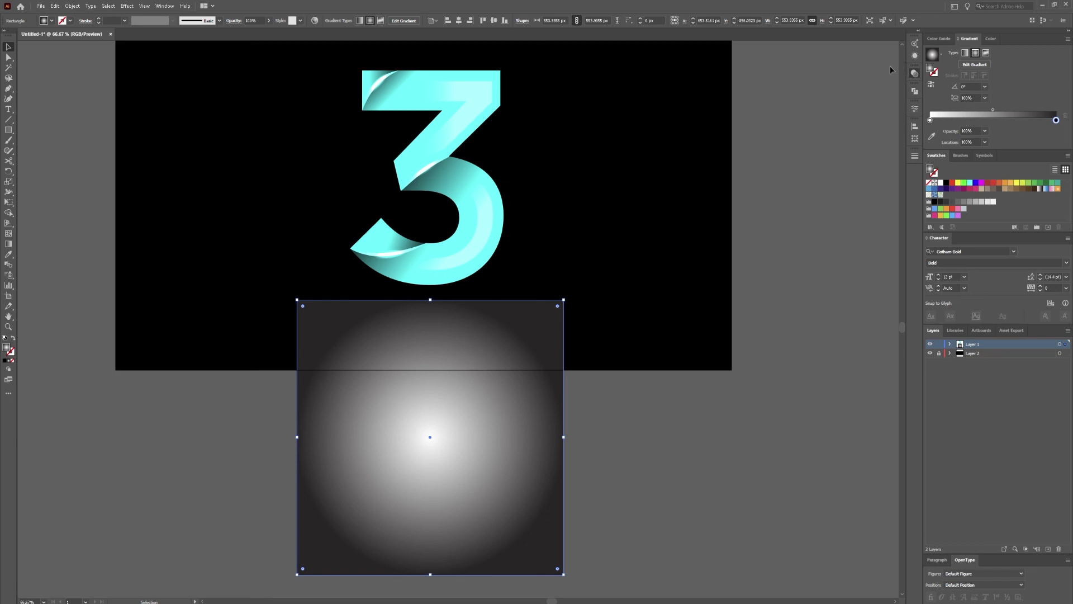
pyautogui.click(942, 55)
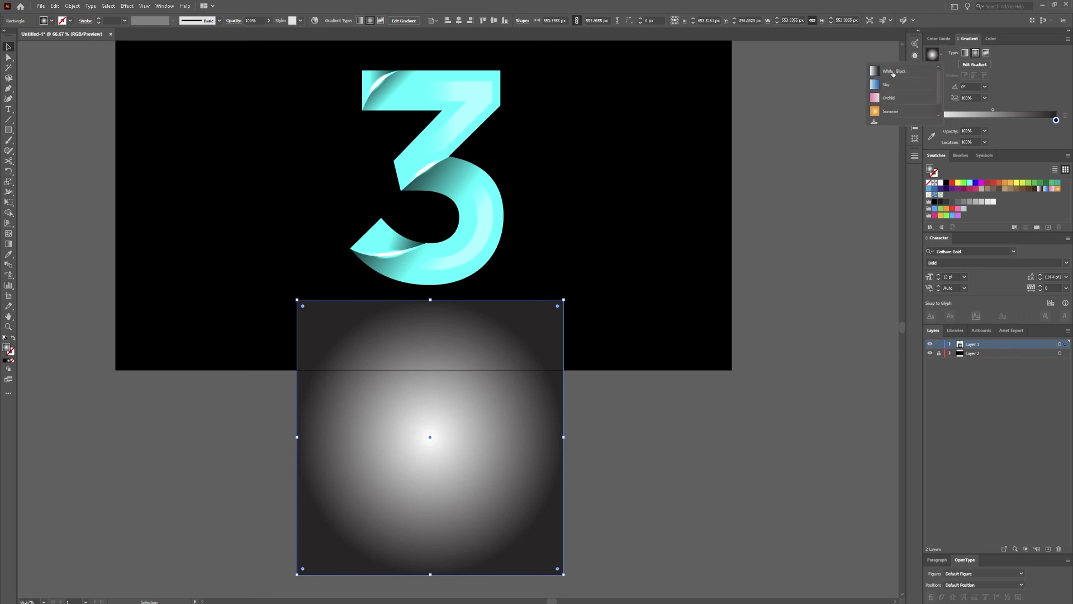
pyautogui.click(893, 71)
pyautogui.click(975, 53)
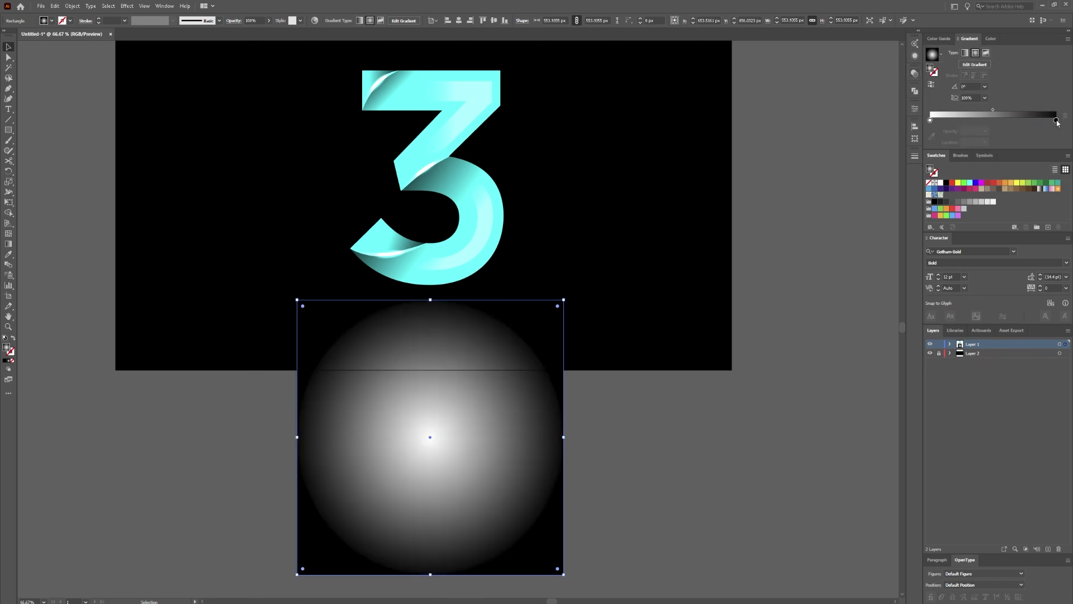
pyautogui.doubleClick(1056, 120)
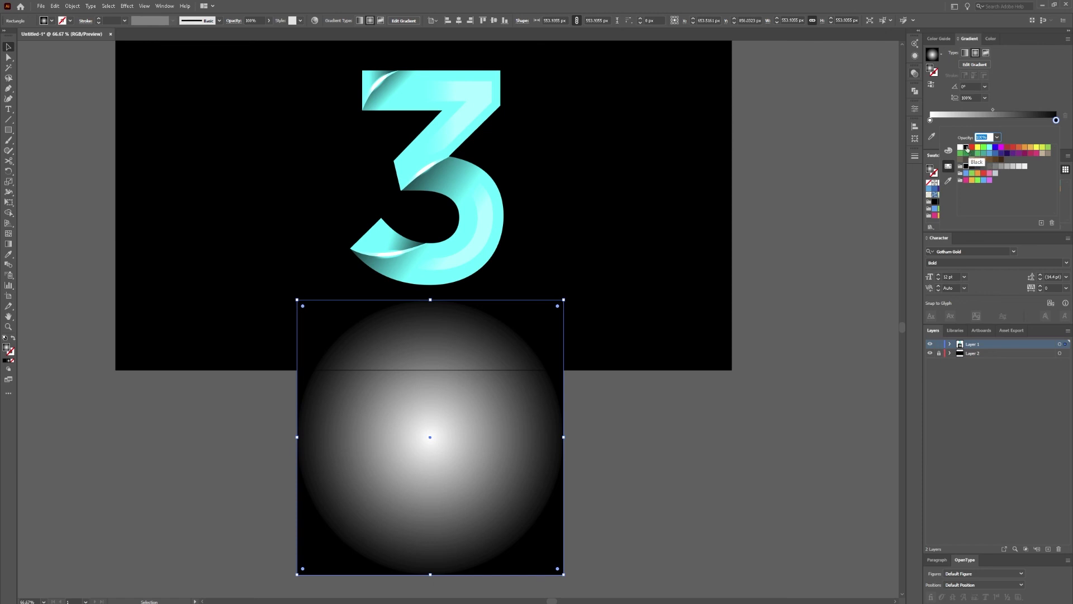
pyautogui.click(976, 97)
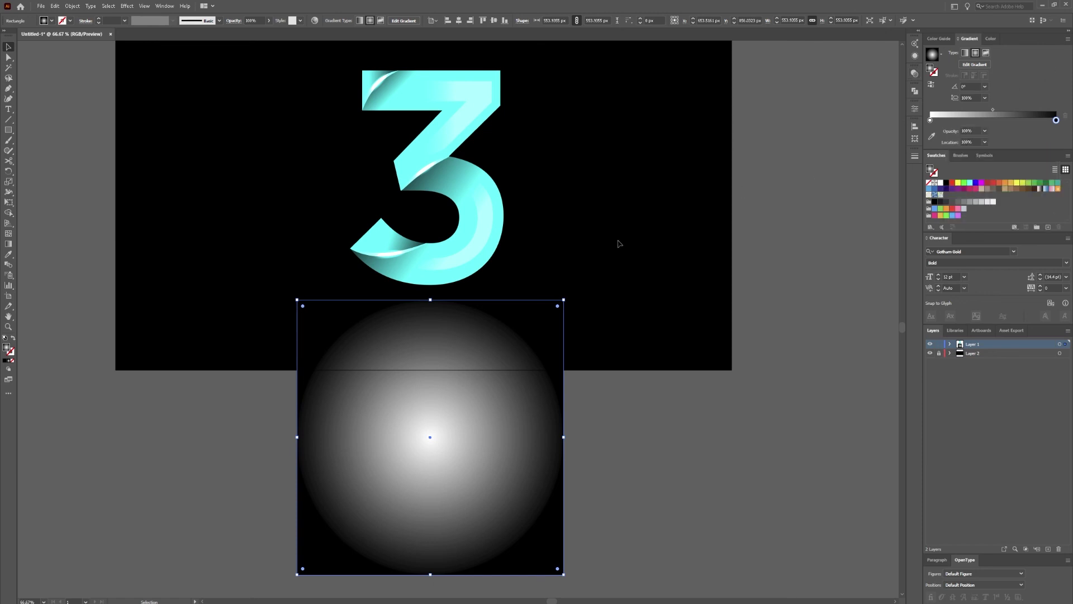
# - Move the radial gradient's centre to the middle of the rectangle's upper edge and shrink its radius to about half, then deselect
pyautogui.press('g')
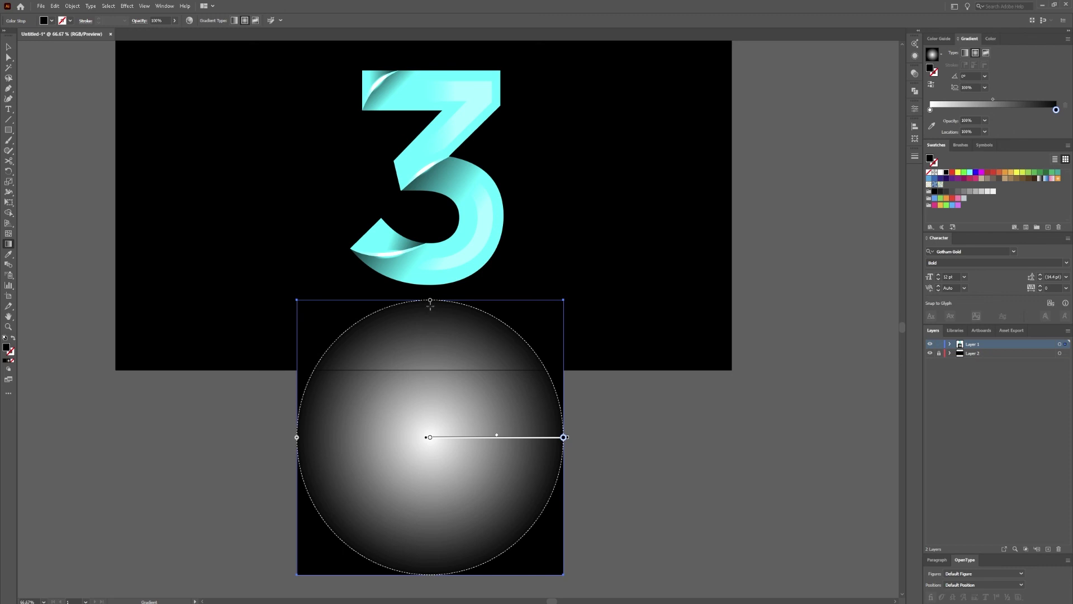
pyautogui.moveTo(430, 302); pyautogui.dragTo(460, 303)
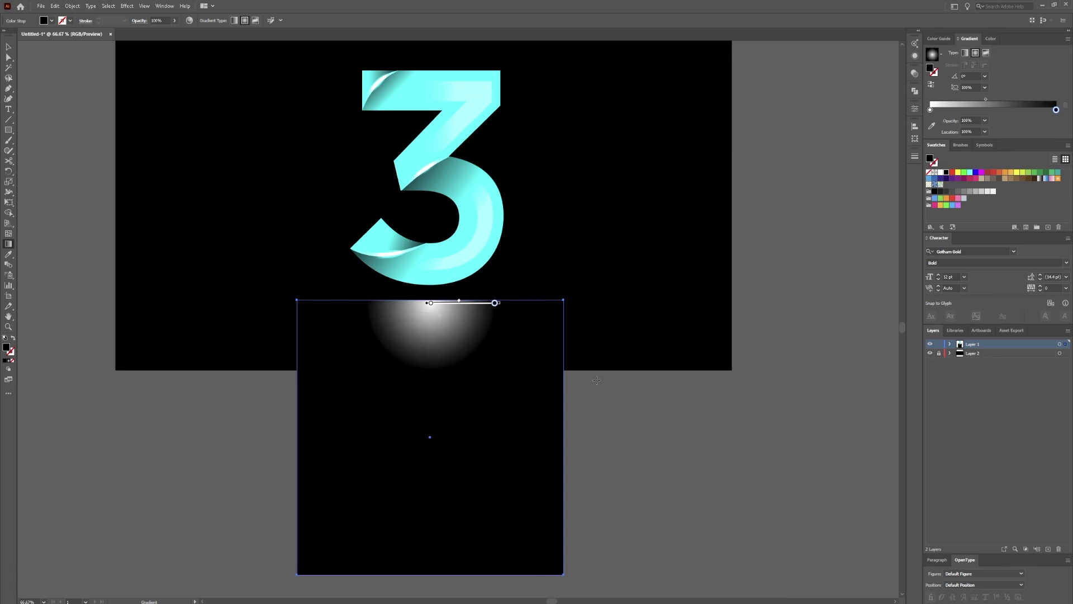
pyautogui.press('v')
pyautogui.click(635, 491)
# - Select the reflected 3 together with the gradient rectangle and make an opacity mask from them, then deselect
pyautogui.moveTo(573, 517); pyautogui.dragTo(284, 389)
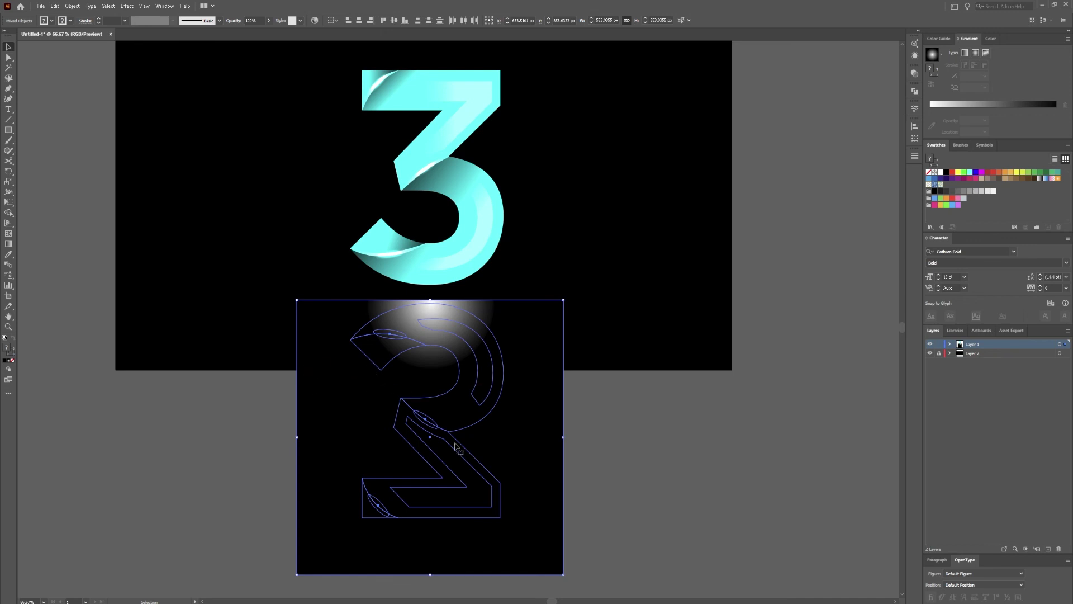
pyautogui.click(596, 498)
pyautogui.moveTo(619, 535); pyautogui.dragTo(258, 295)
pyautogui.moveTo(609, 533); pyautogui.dragTo(265, 298)
pyautogui.click(914, 73)
pyautogui.click(886, 96)
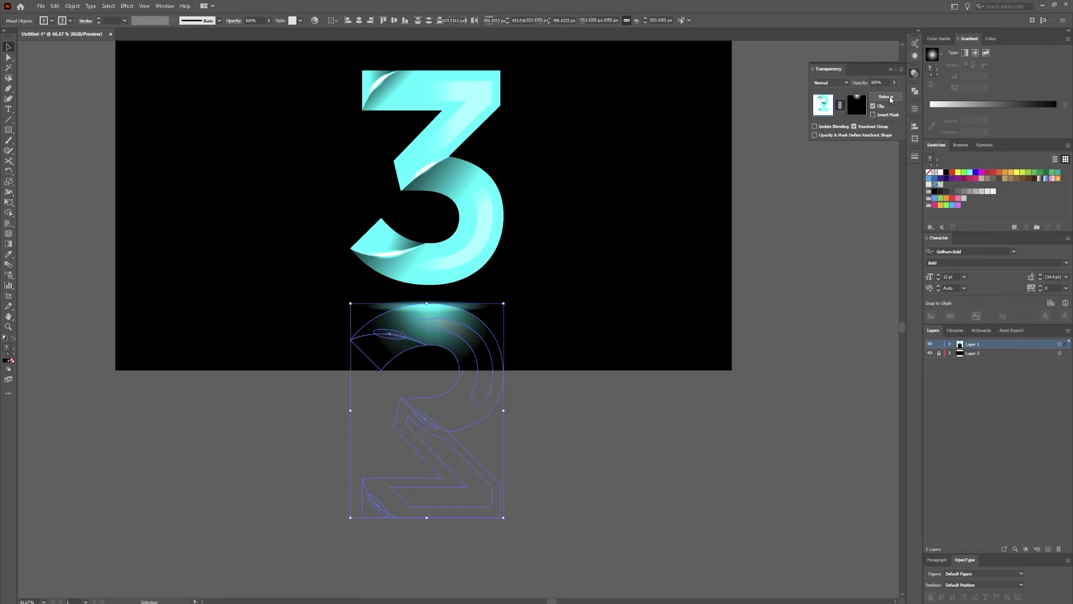
pyautogui.click(582, 449)
pyautogui.hotkey('ctrl', '0')
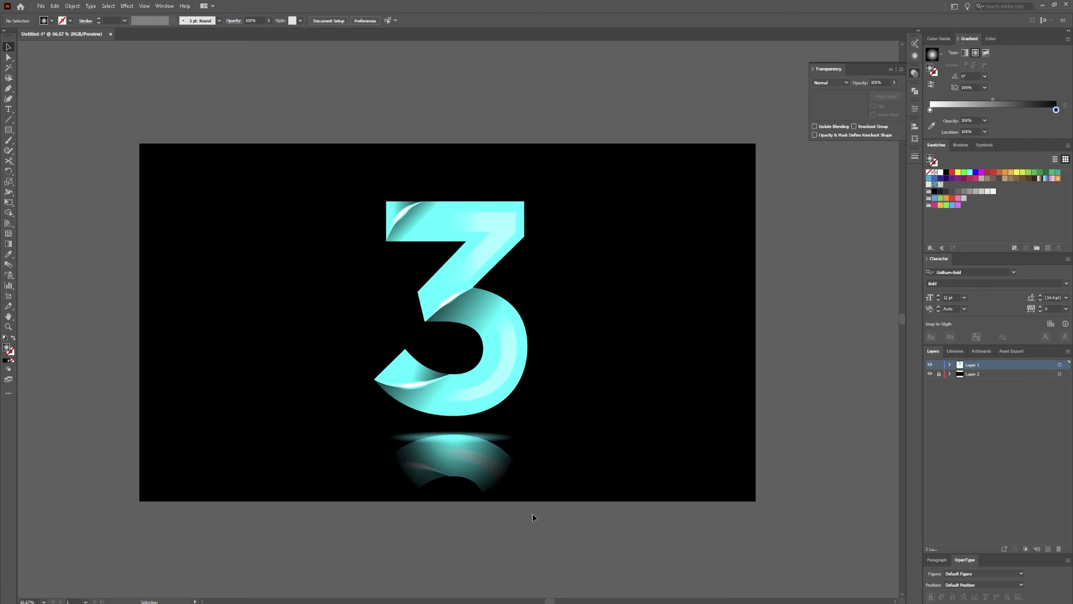
pyautogui.moveTo(565, 388); pyautogui.dragTo(543, 340)
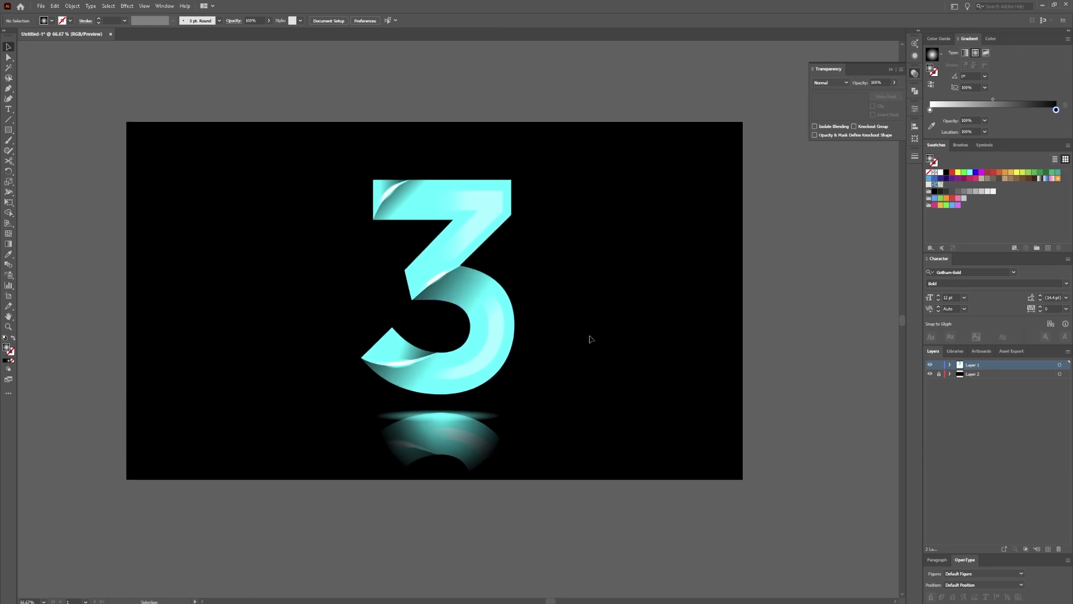
pyautogui.hotkey('ctrl', '0')
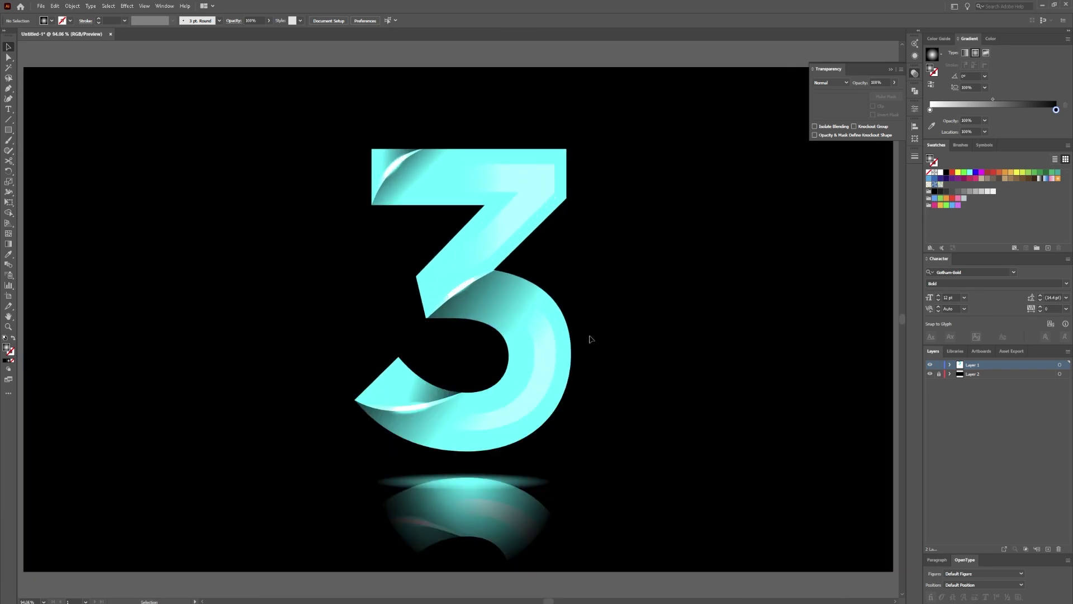